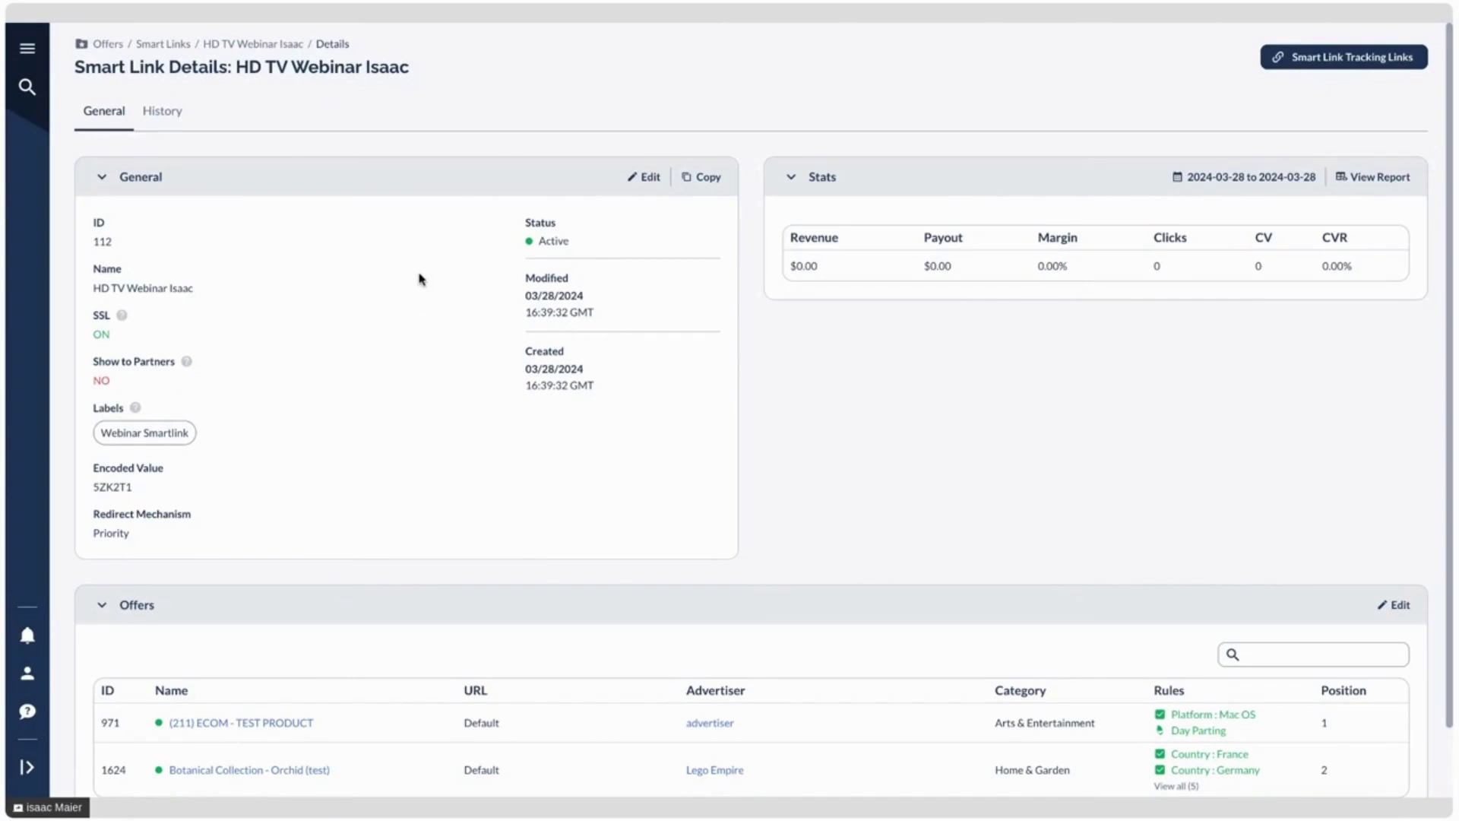
- Open the webinar smart link for editing and examine its name field in the general settings
{"action": "left_click", "coordinate": [645, 178]}
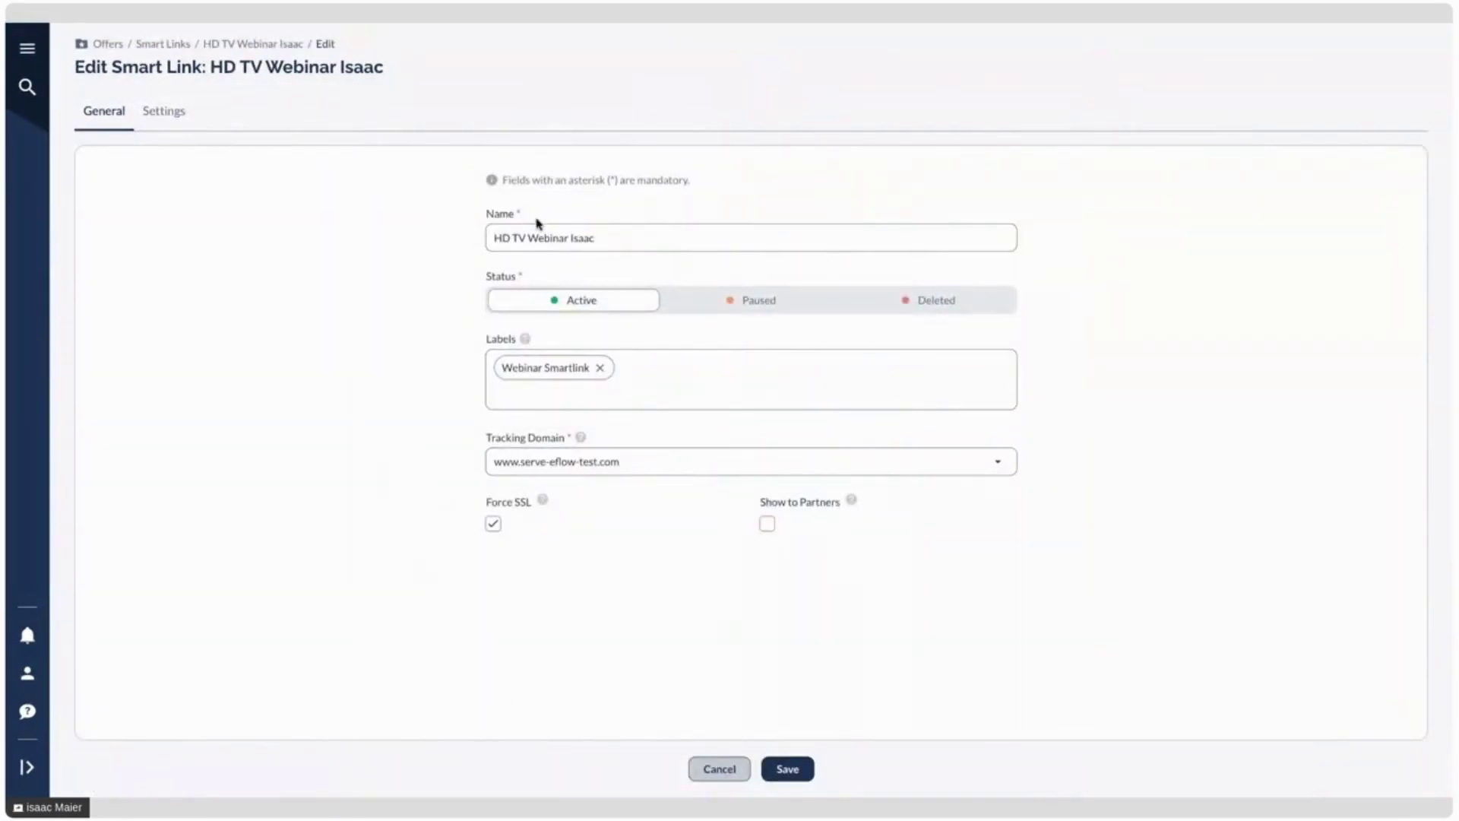
{"action": "left_click", "coordinate": [591, 237]}
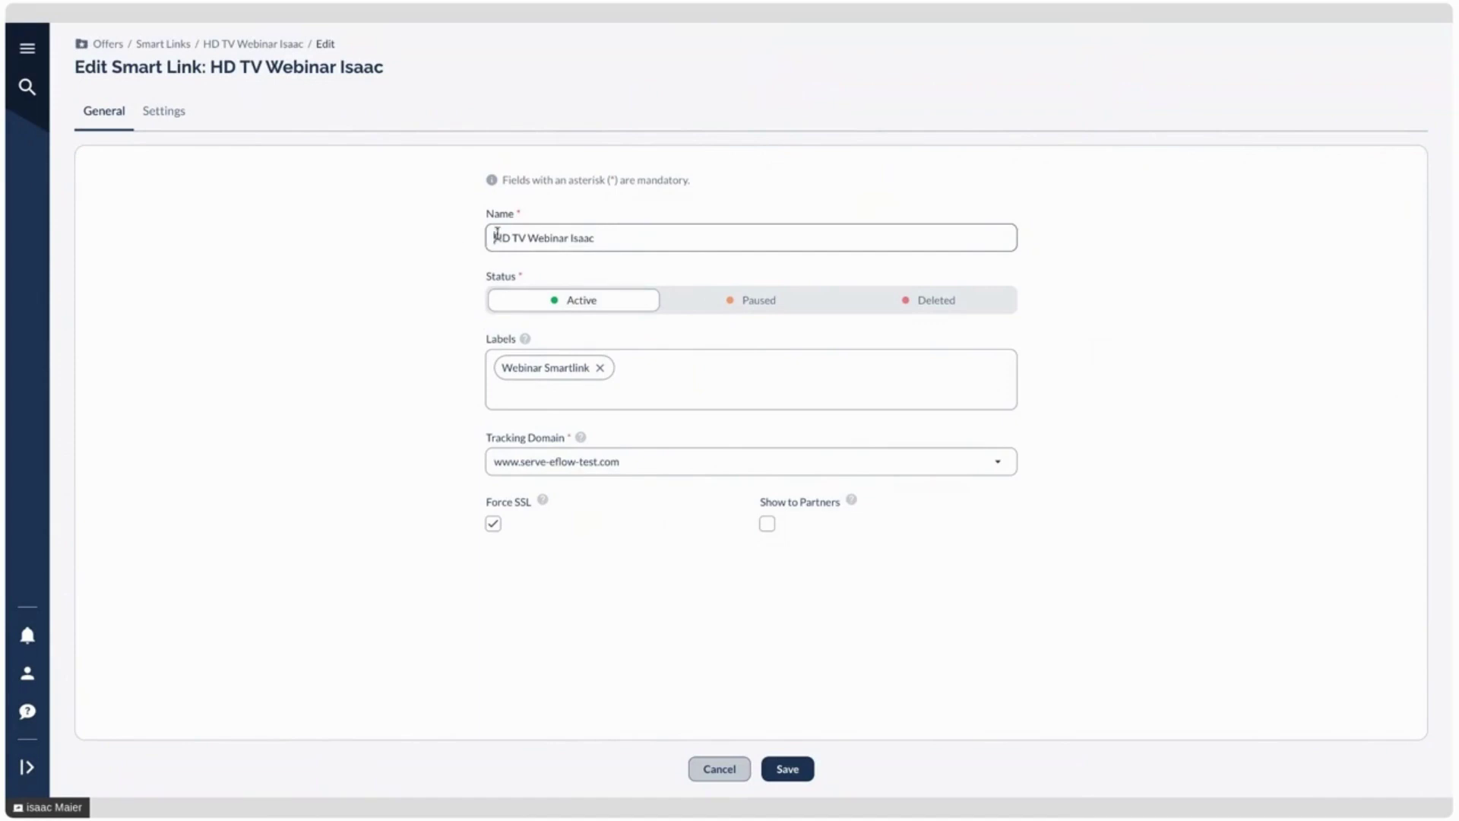
{"action": "left_click_drag", "start_coordinate": [497, 235], "coordinate": [602, 235]}
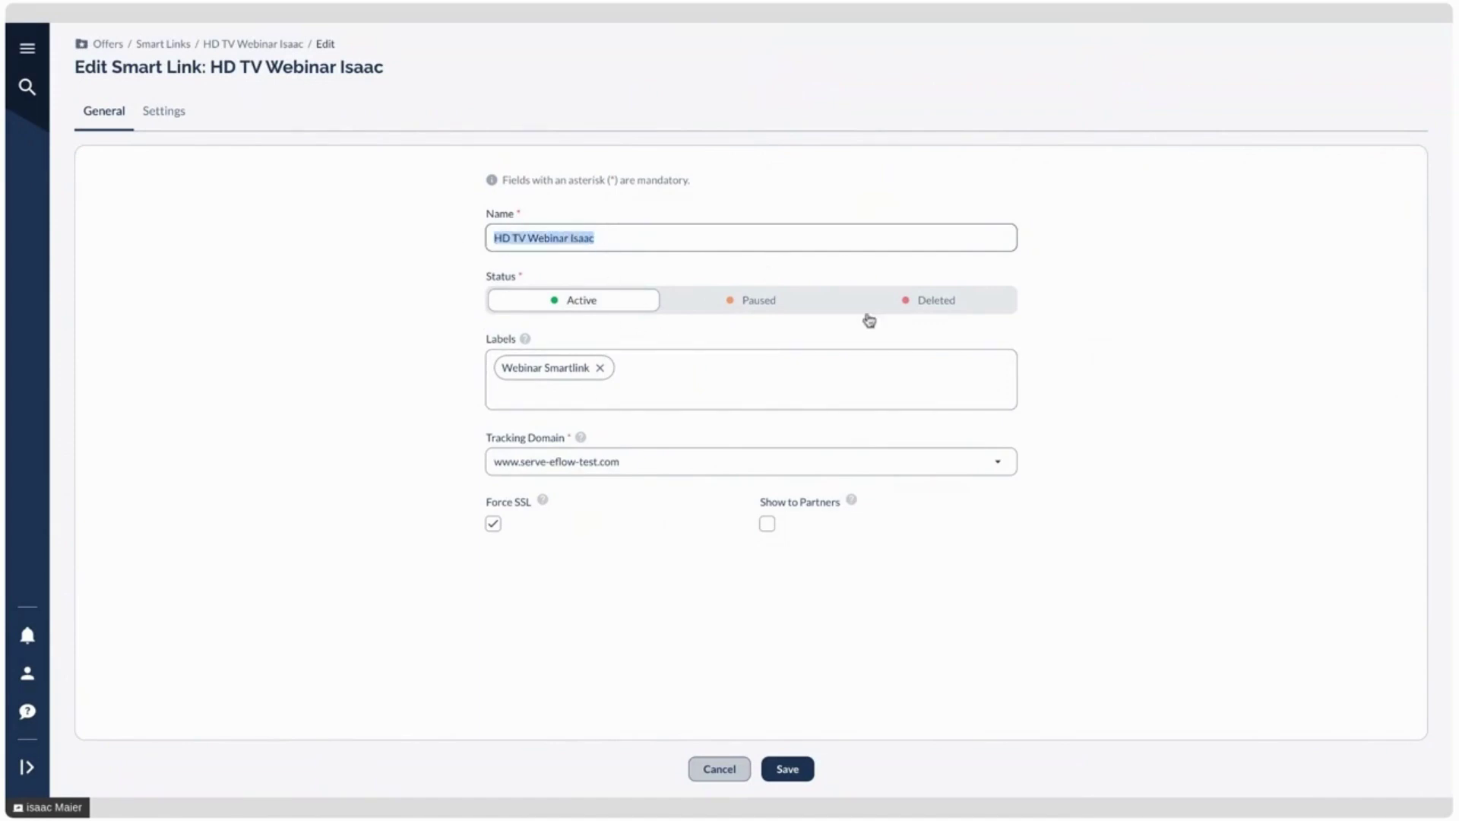
{"action": "left_click", "coordinate": [779, 338]}
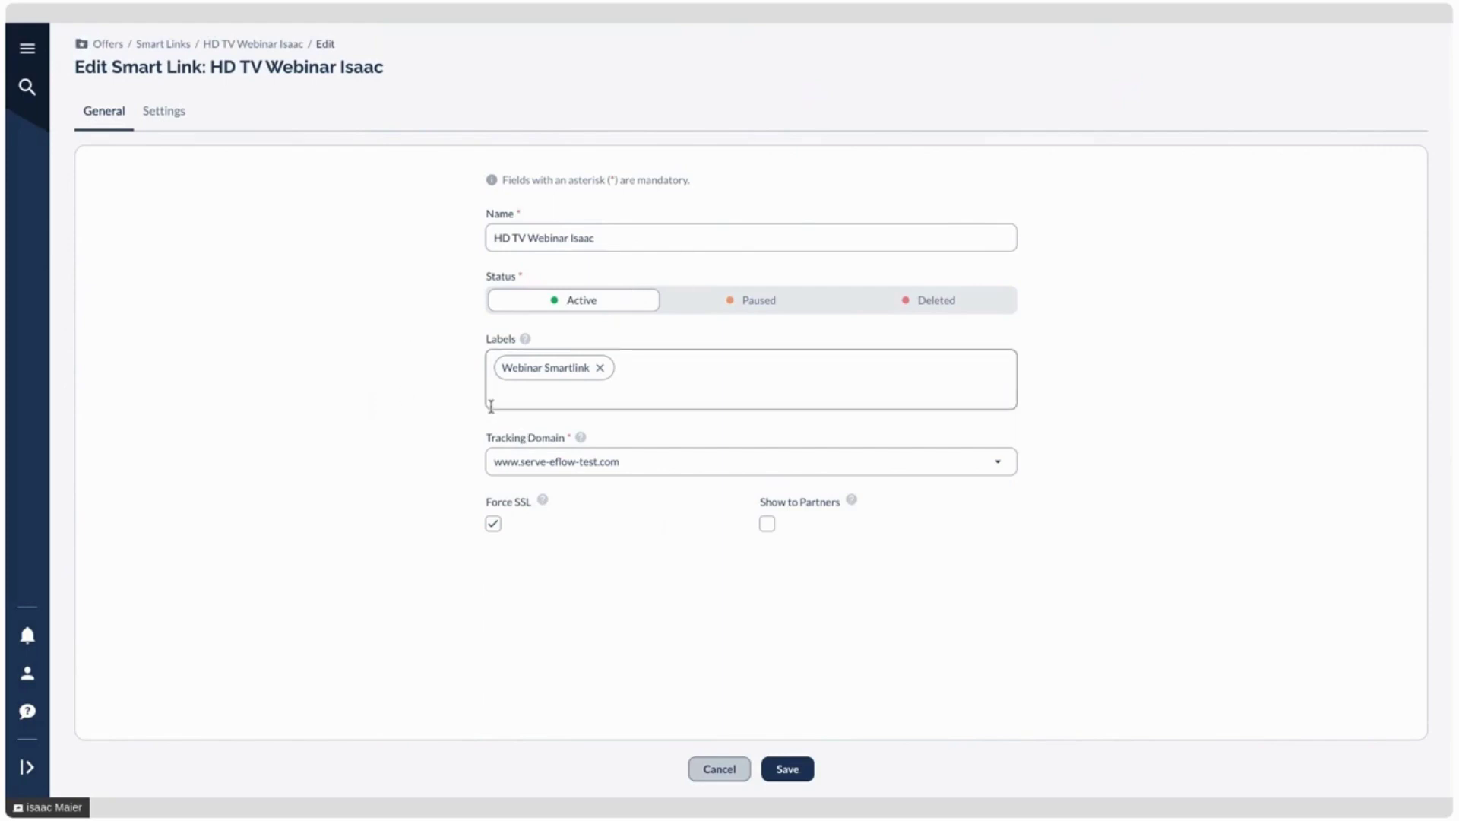
- Examine the tracking domains available for the smart link, keeping the current selection
{"action": "left_click", "coordinate": [601, 462]}
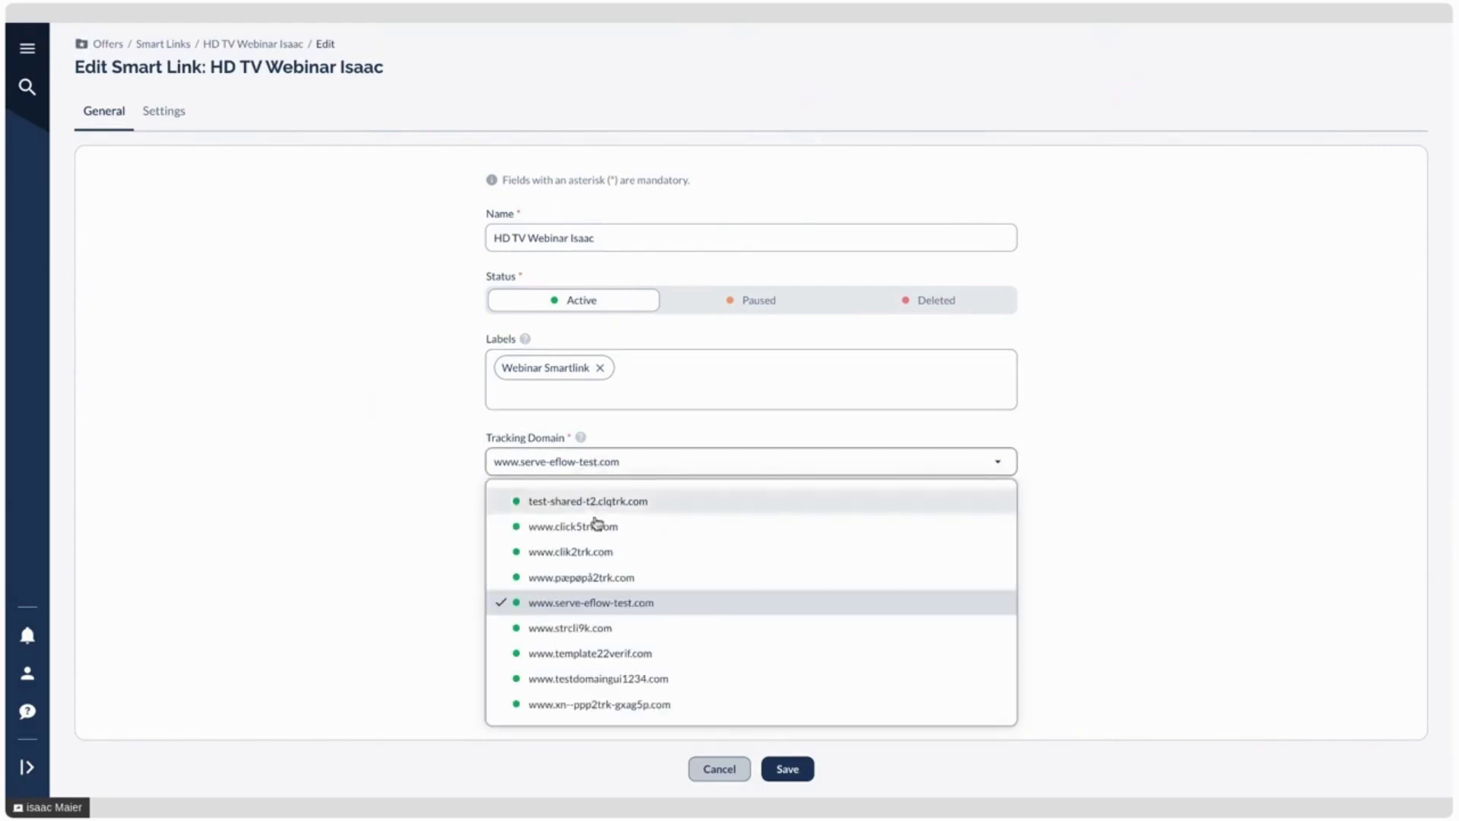
{"action": "left_click", "coordinate": [372, 546]}
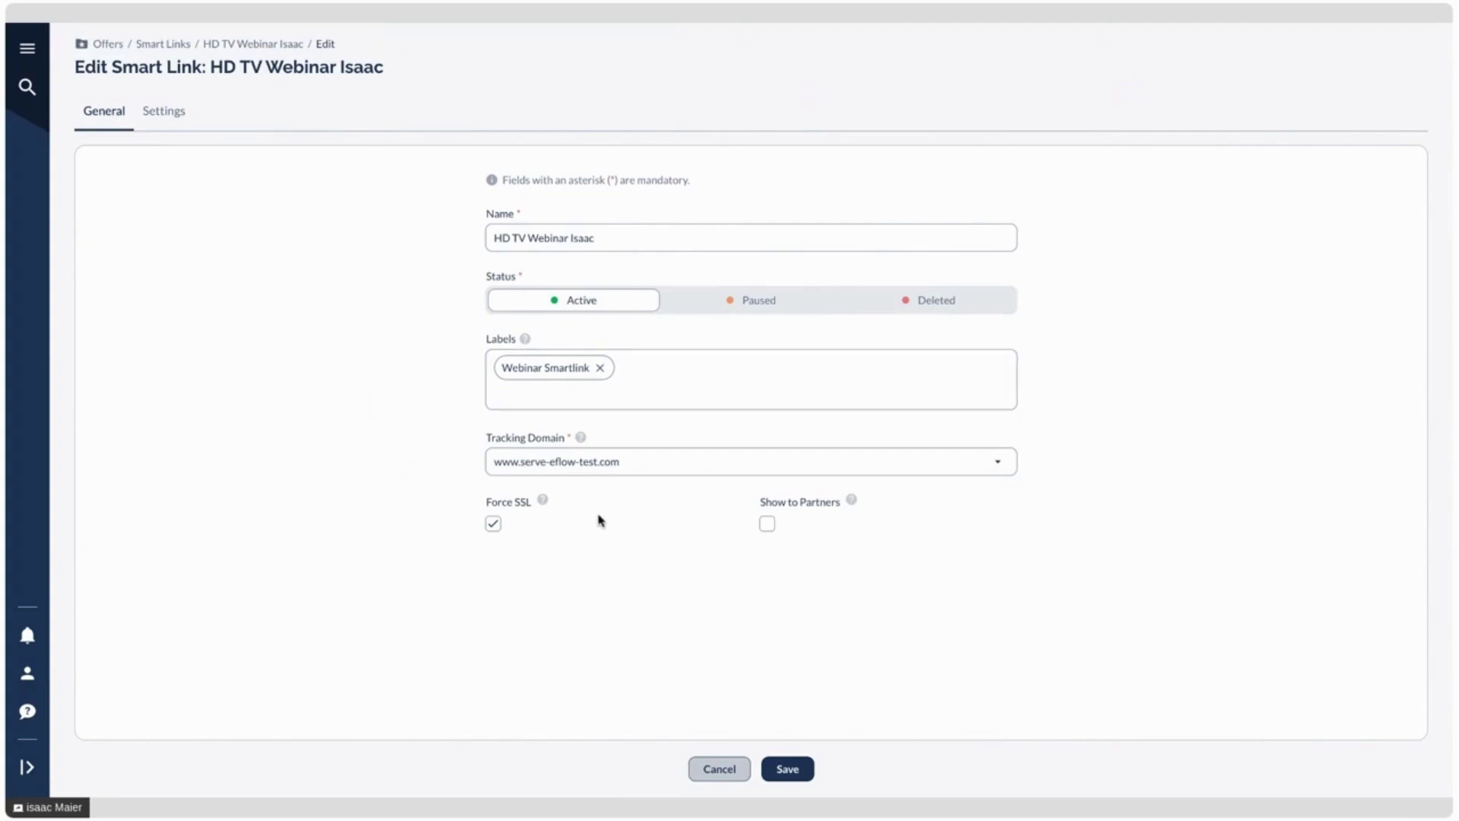
{"action": "left_click", "coordinate": [632, 471]}
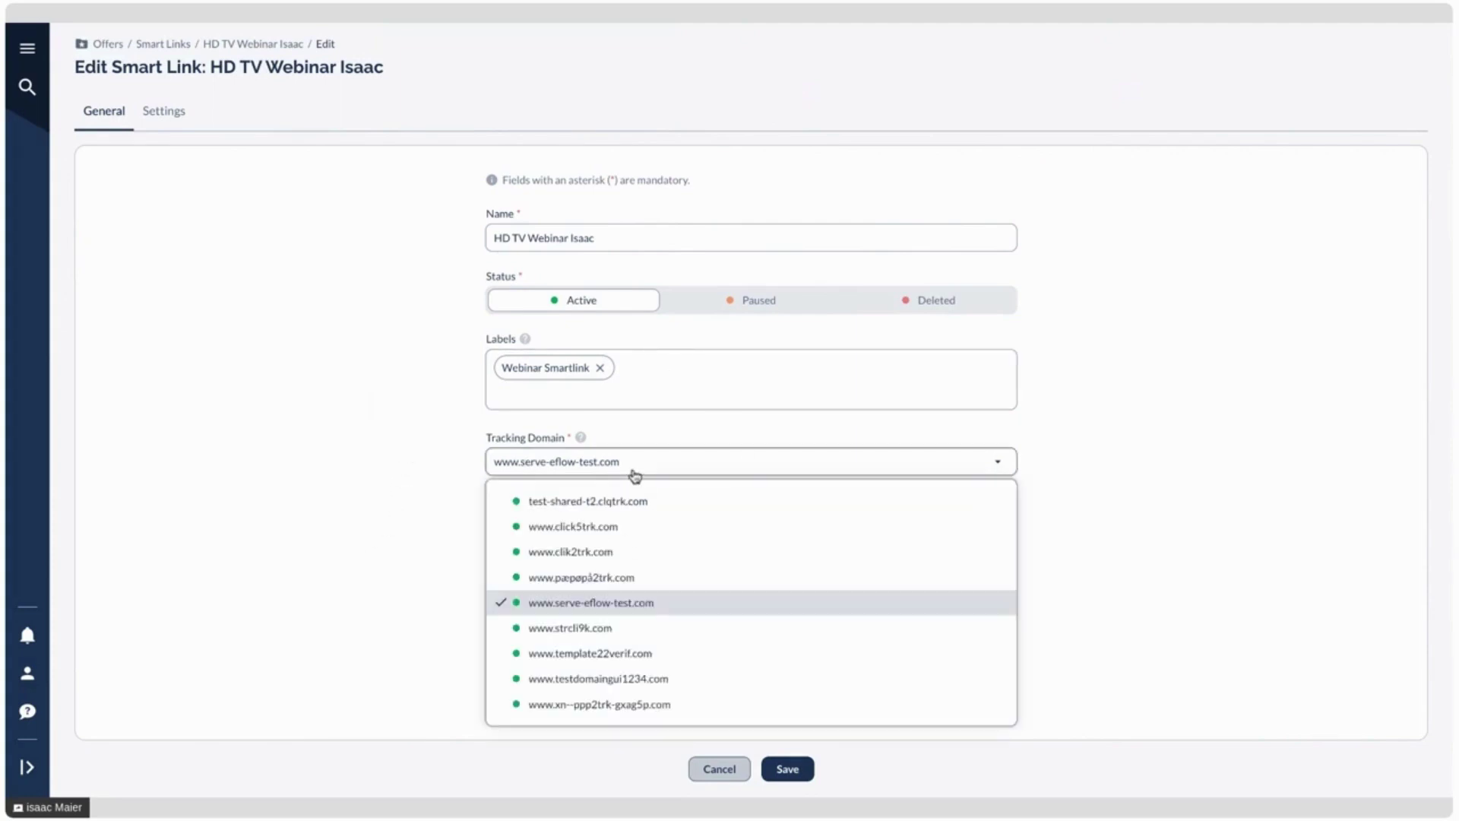
{"action": "left_click", "coordinate": [381, 537]}
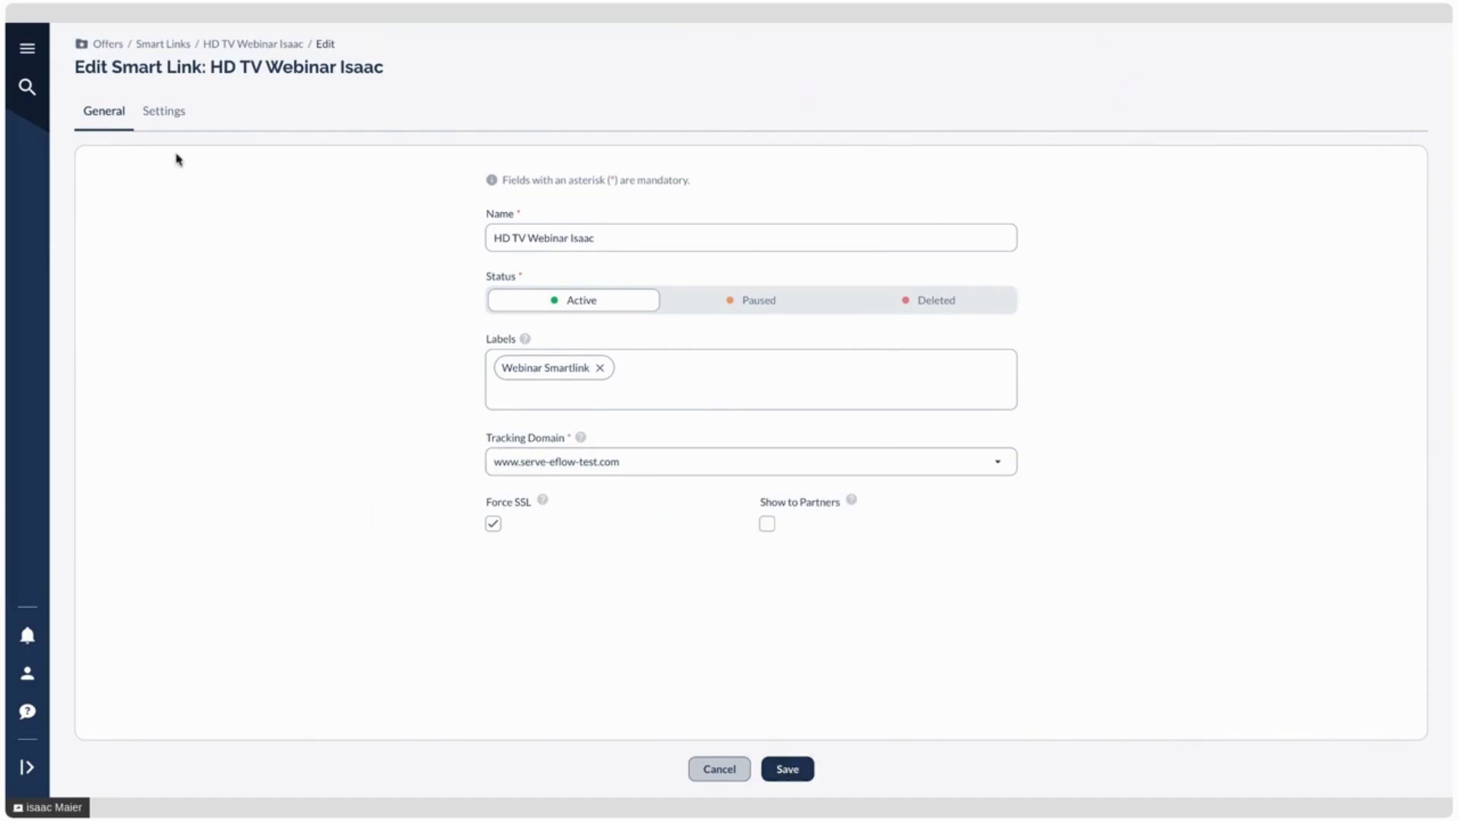
- Open the smart link's offer and redirect settings and examine the available redirect mechanism options
{"action": "left_click", "coordinate": [164, 111]}
{"action": "scroll", "coordinate": [413, 367], "scroll_direction": "down", "scroll_amount": 1}
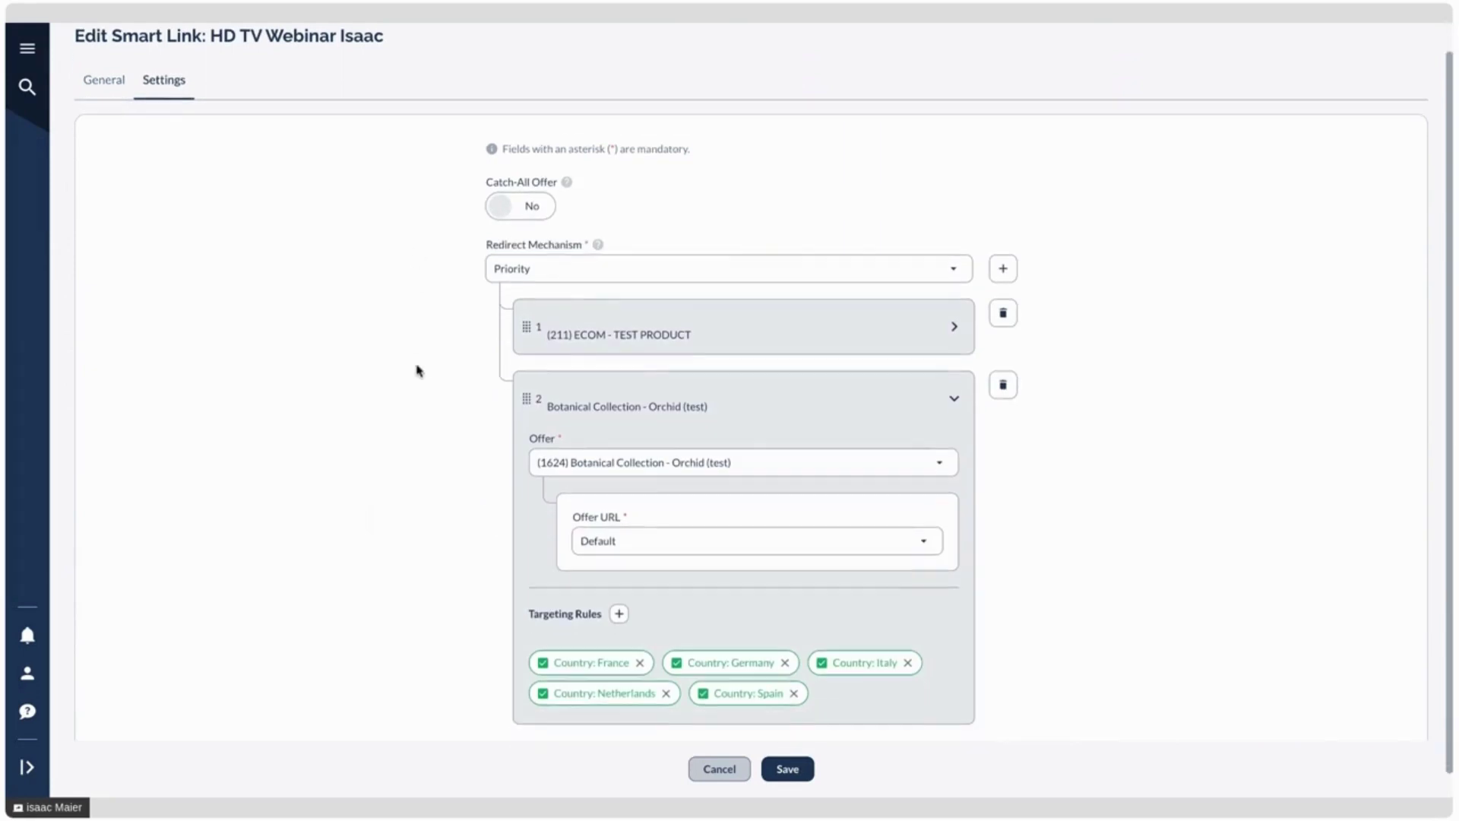
{"action": "left_click", "coordinate": [543, 267]}
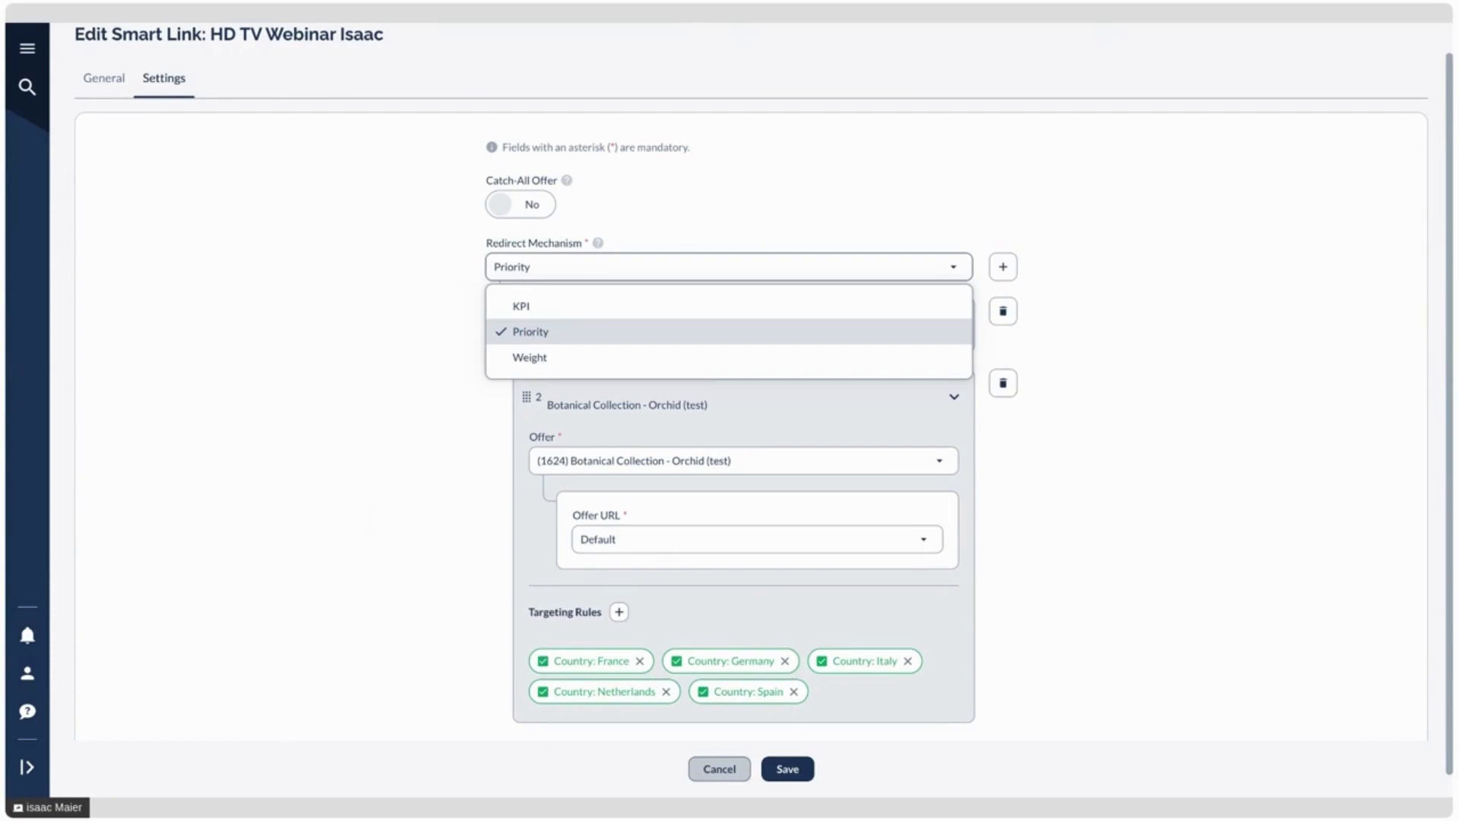
{"action": "left_click", "coordinate": [564, 624]}
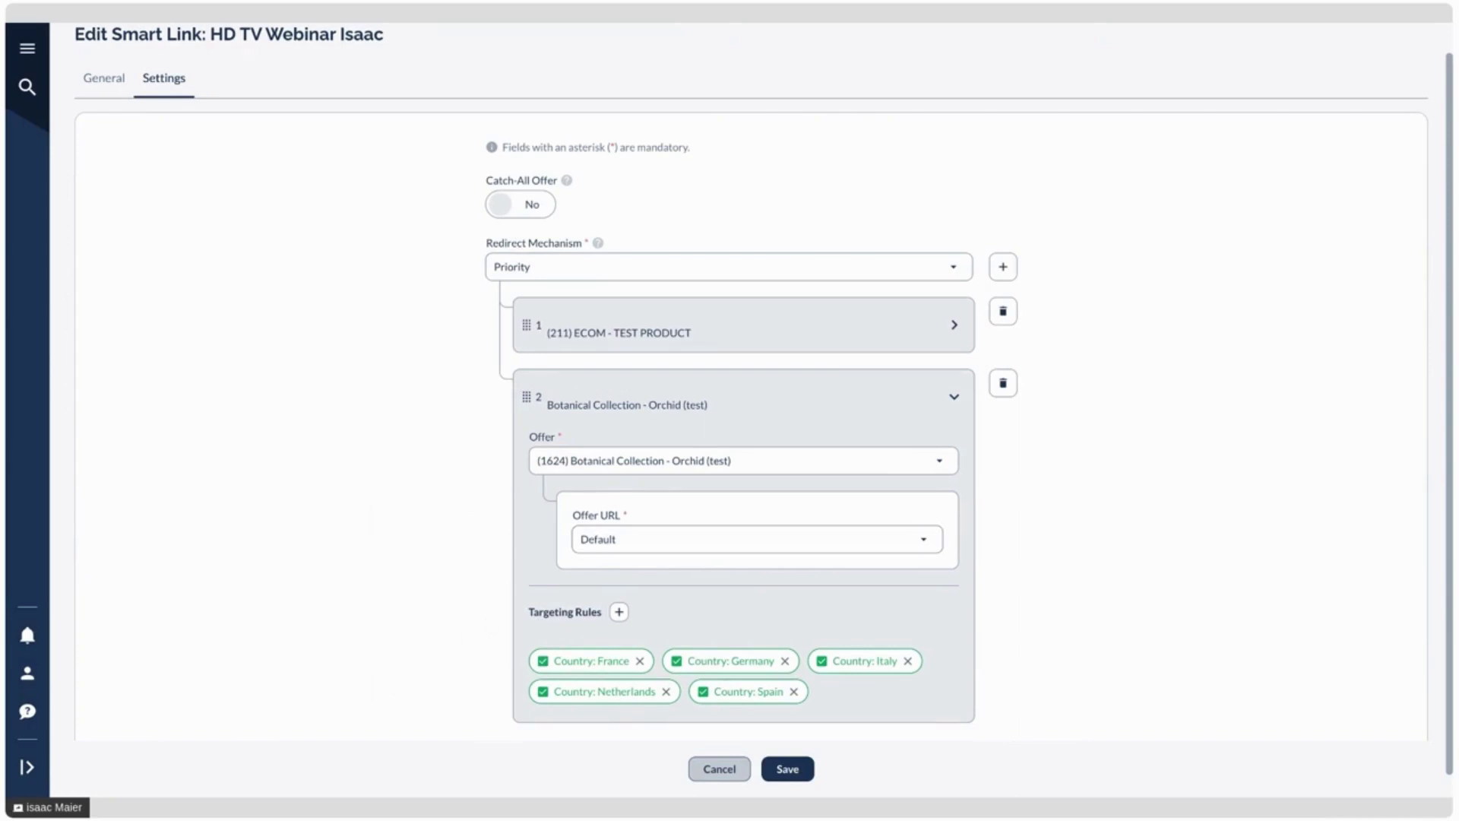
{"action": "left_click", "coordinate": [623, 269]}
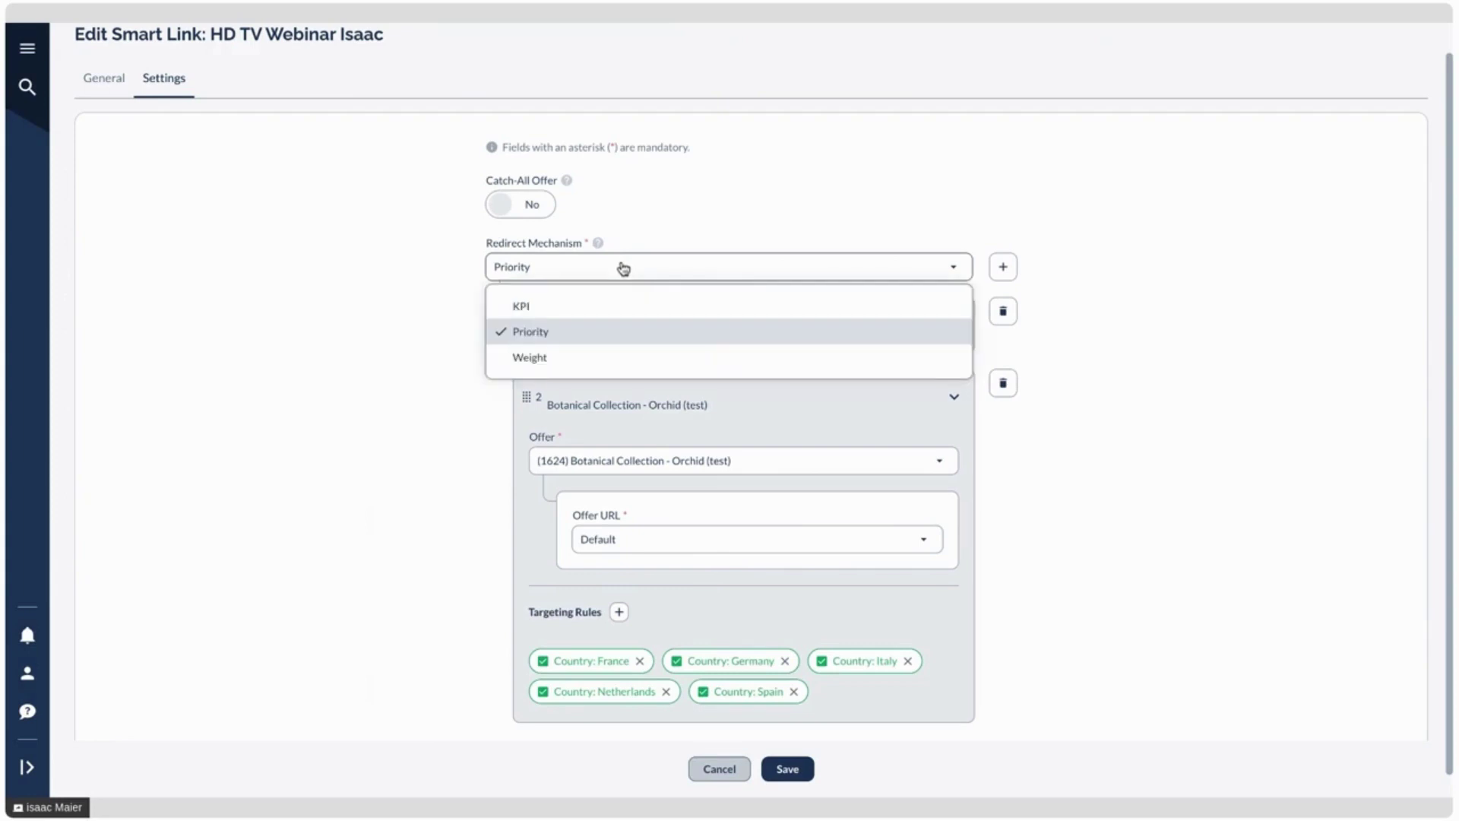
{"action": "left_click", "coordinate": [445, 334]}
- Expand the (211) ECOM - TEST PRODUCT offer and remove its Mac OS platform targeting rule
{"action": "left_click", "coordinate": [736, 332]}
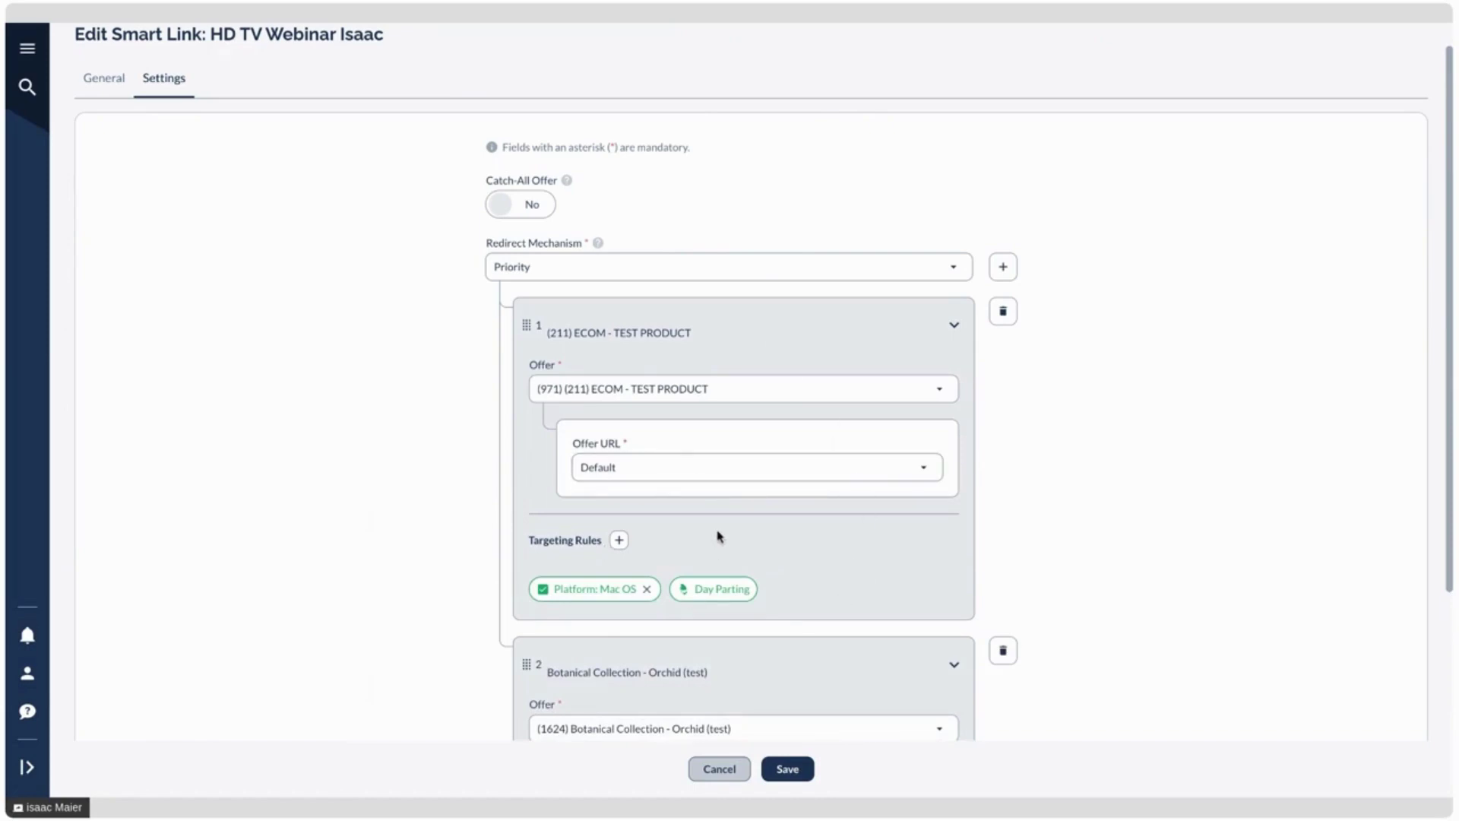
{"action": "scroll", "coordinate": [717, 536], "scroll_direction": "down", "scroll_amount": 5}
{"action": "scroll", "coordinate": [708, 508], "scroll_direction": "up", "scroll_amount": 4}
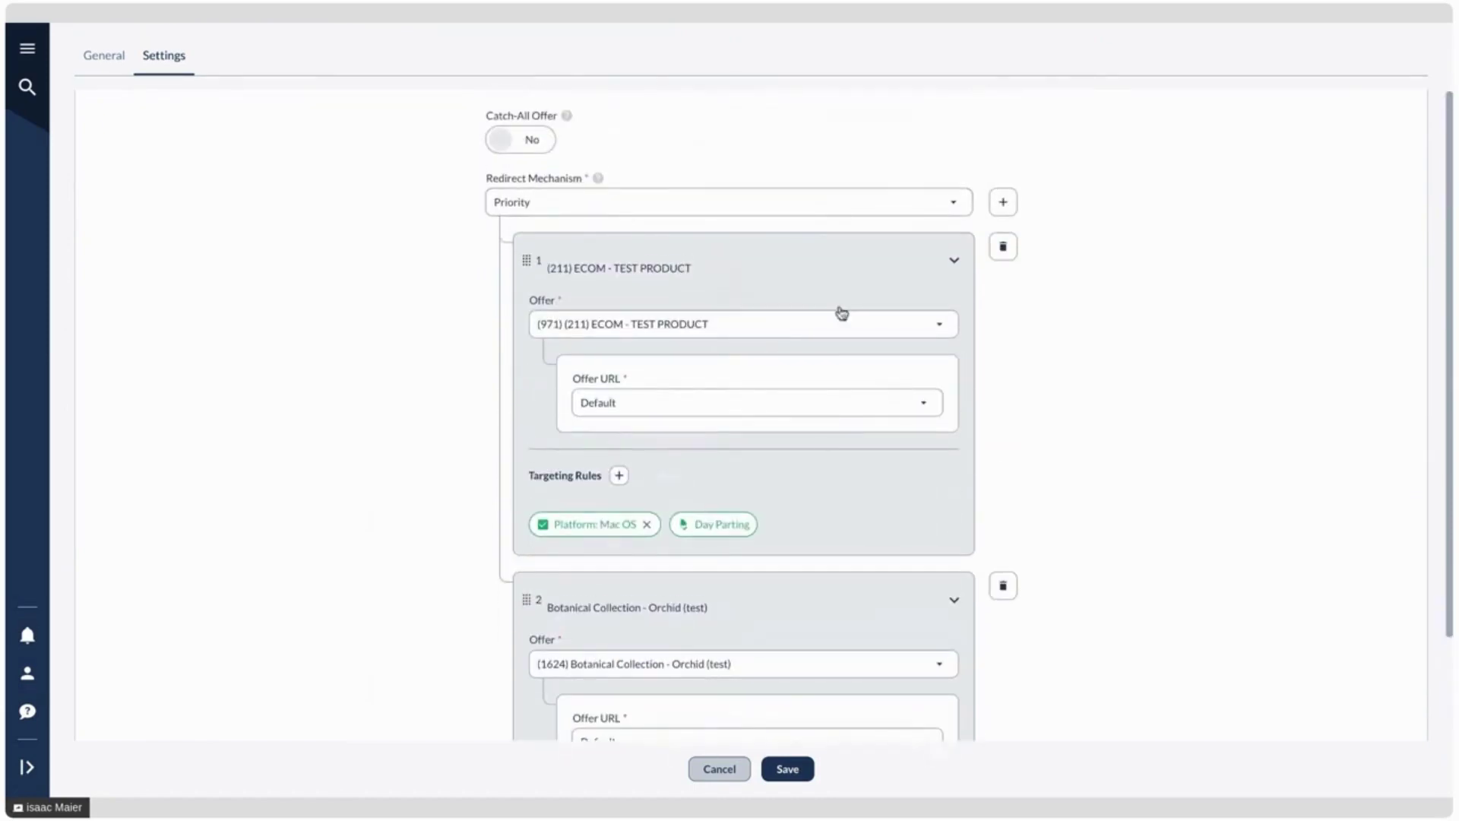
{"action": "left_click", "coordinate": [646, 524]}
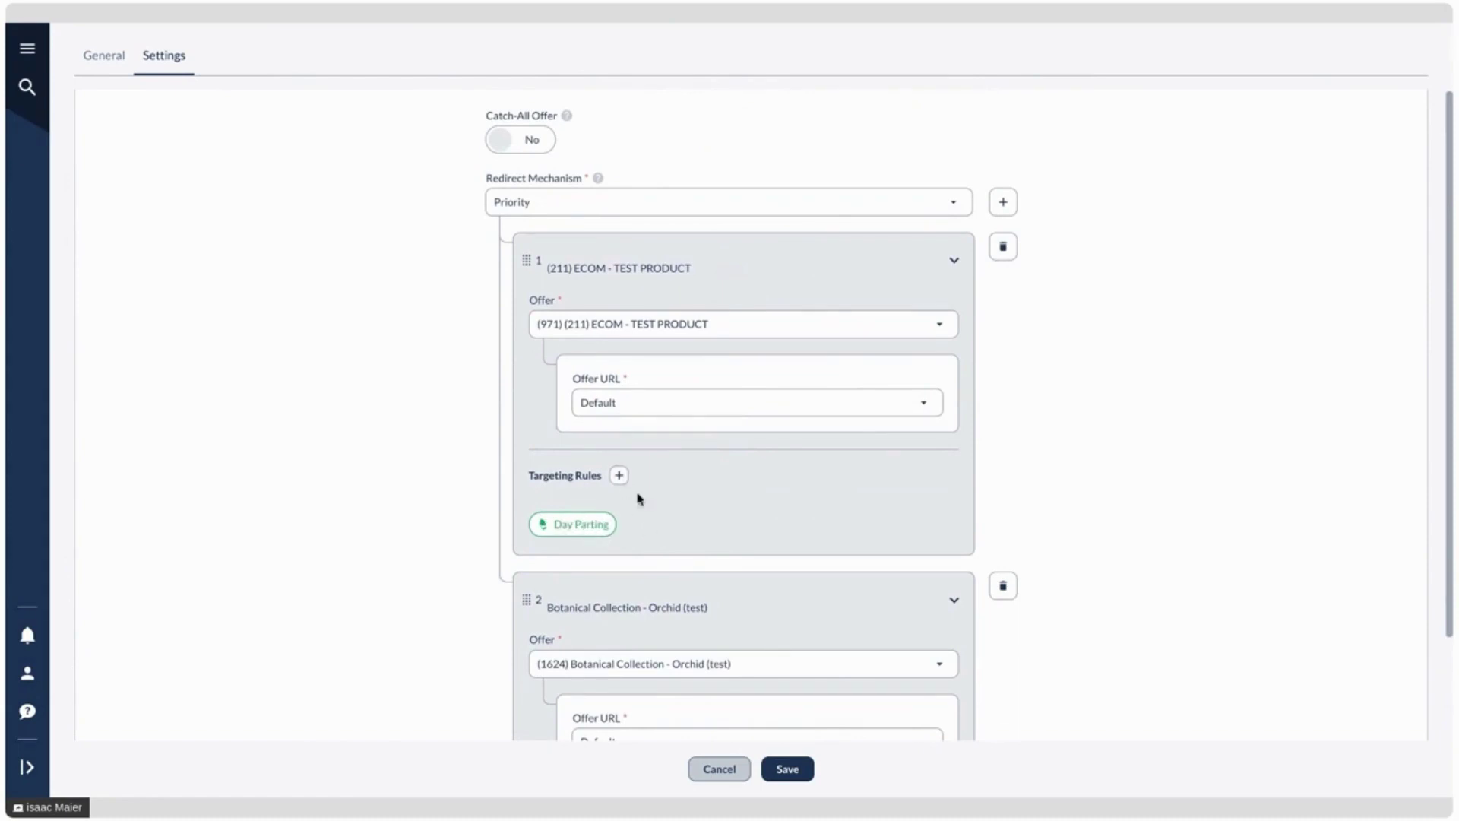
- Add a targeting rule including the country Algeria to the (211) ECOM - TEST PRODUCT offer and save the rules
{"action": "left_click", "coordinate": [618, 475]}
{"action": "scroll", "coordinate": [687, 491], "scroll_direction": "down", "scroll_amount": 1}
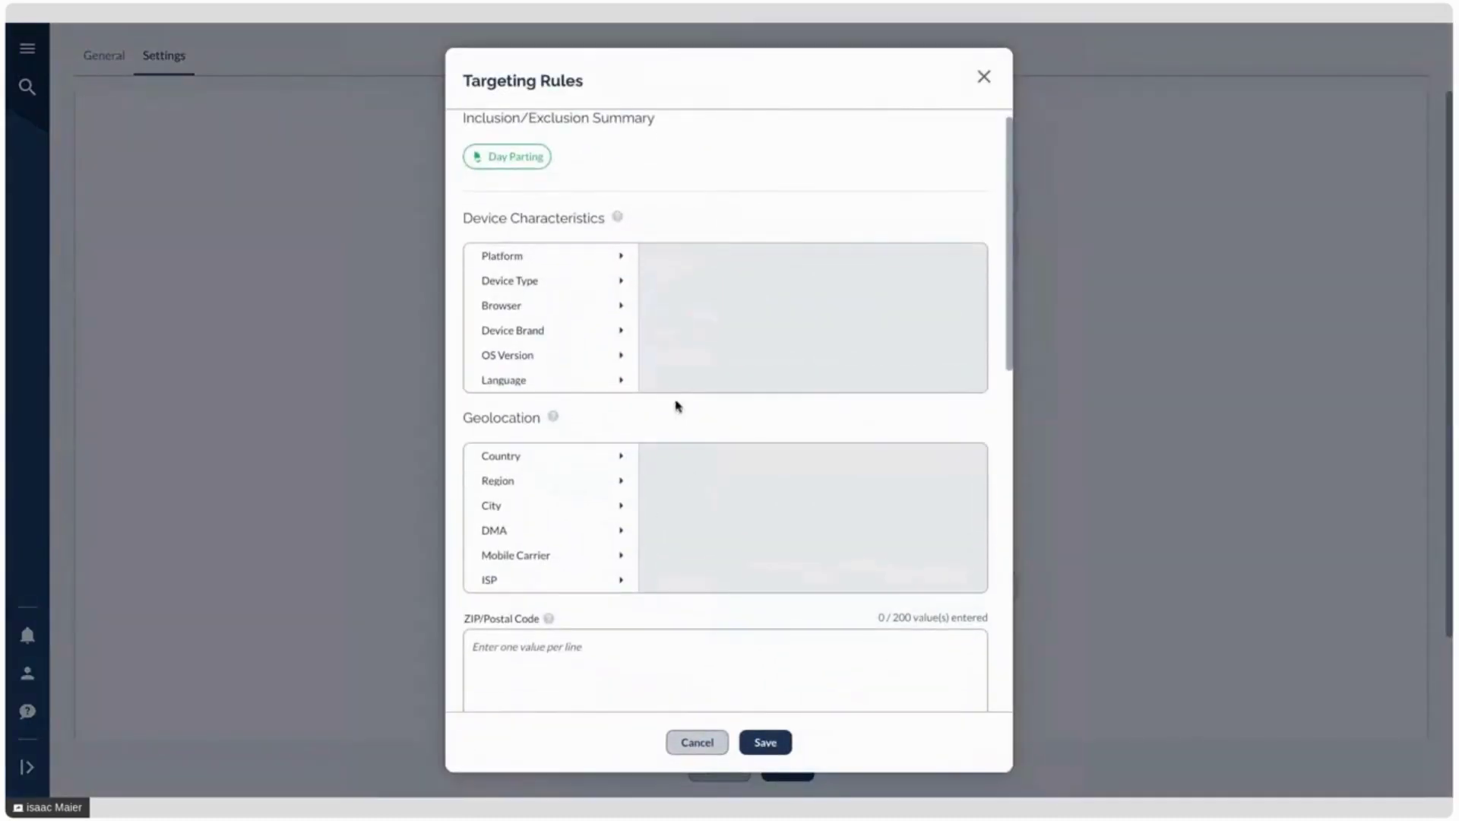
{"action": "left_click", "coordinate": [619, 430]}
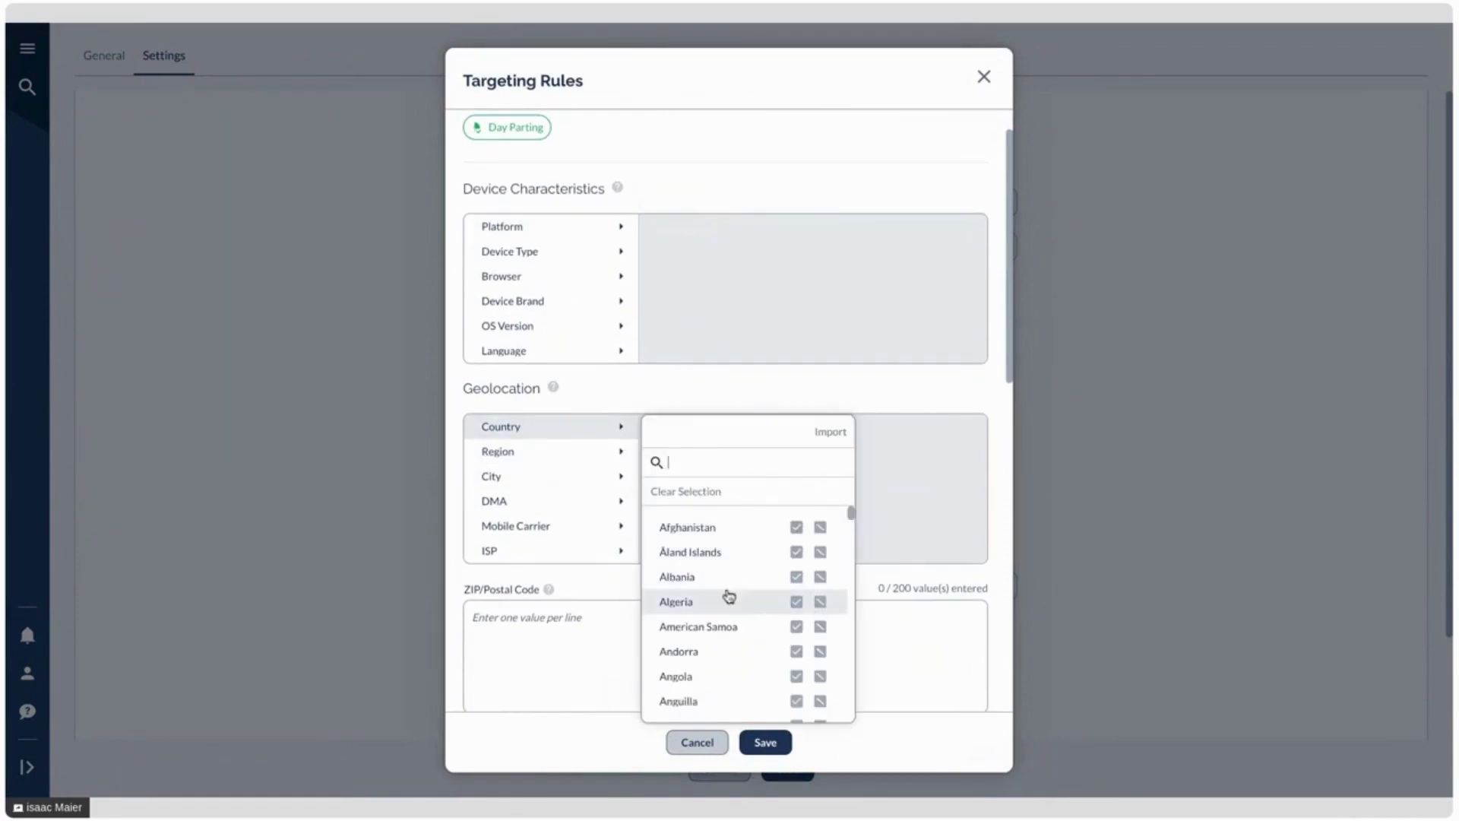
{"action": "left_click", "coordinate": [796, 601]}
{"action": "left_click", "coordinate": [765, 742]}
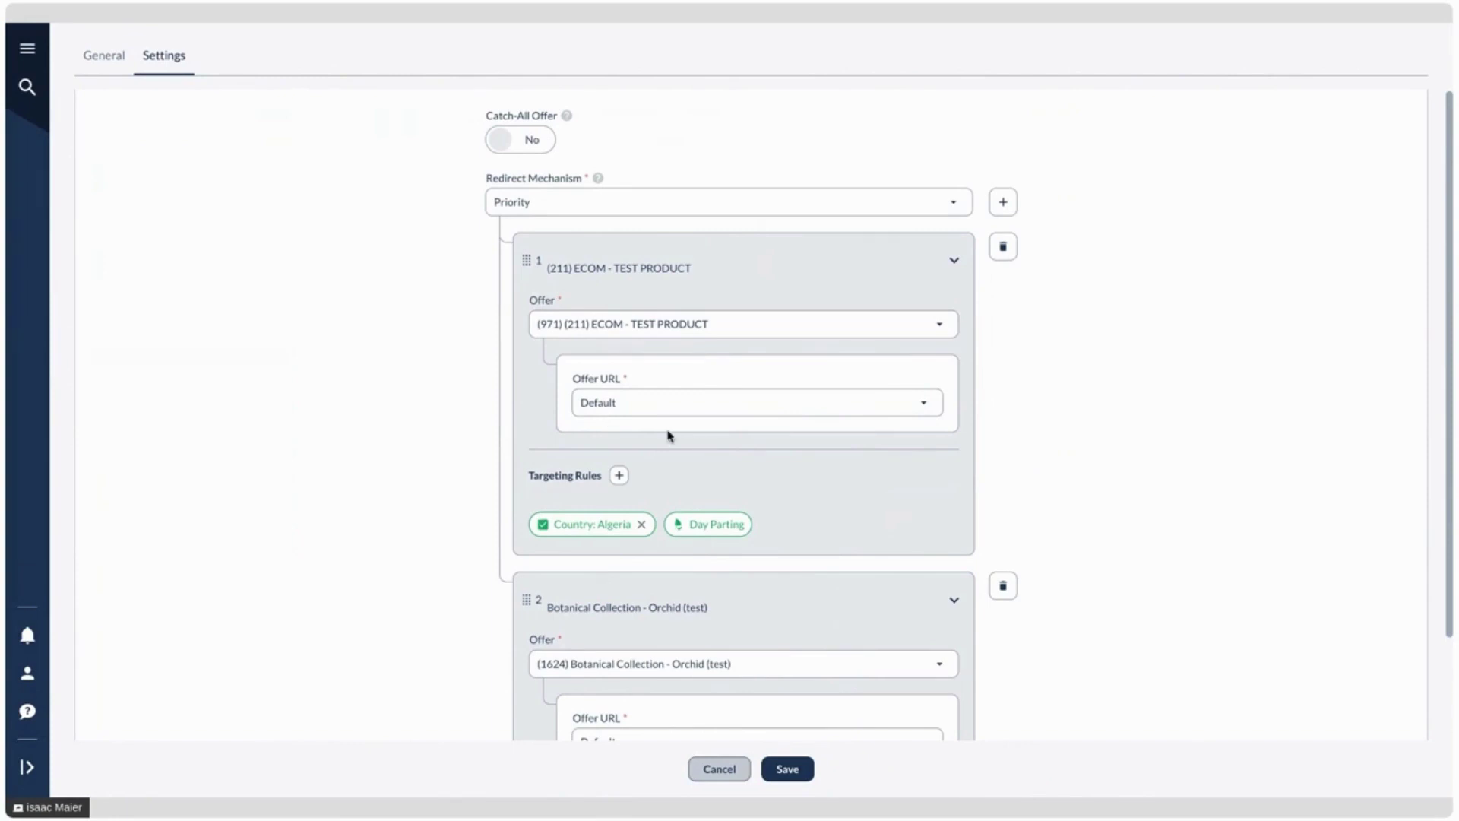
- Examine the Botanical Collection - Orchid (test) offer's country rules and the platform targeting choices, leaving its rules unedited
{"action": "scroll", "coordinate": [646, 517], "scroll_direction": "down", "scroll_amount": 1}
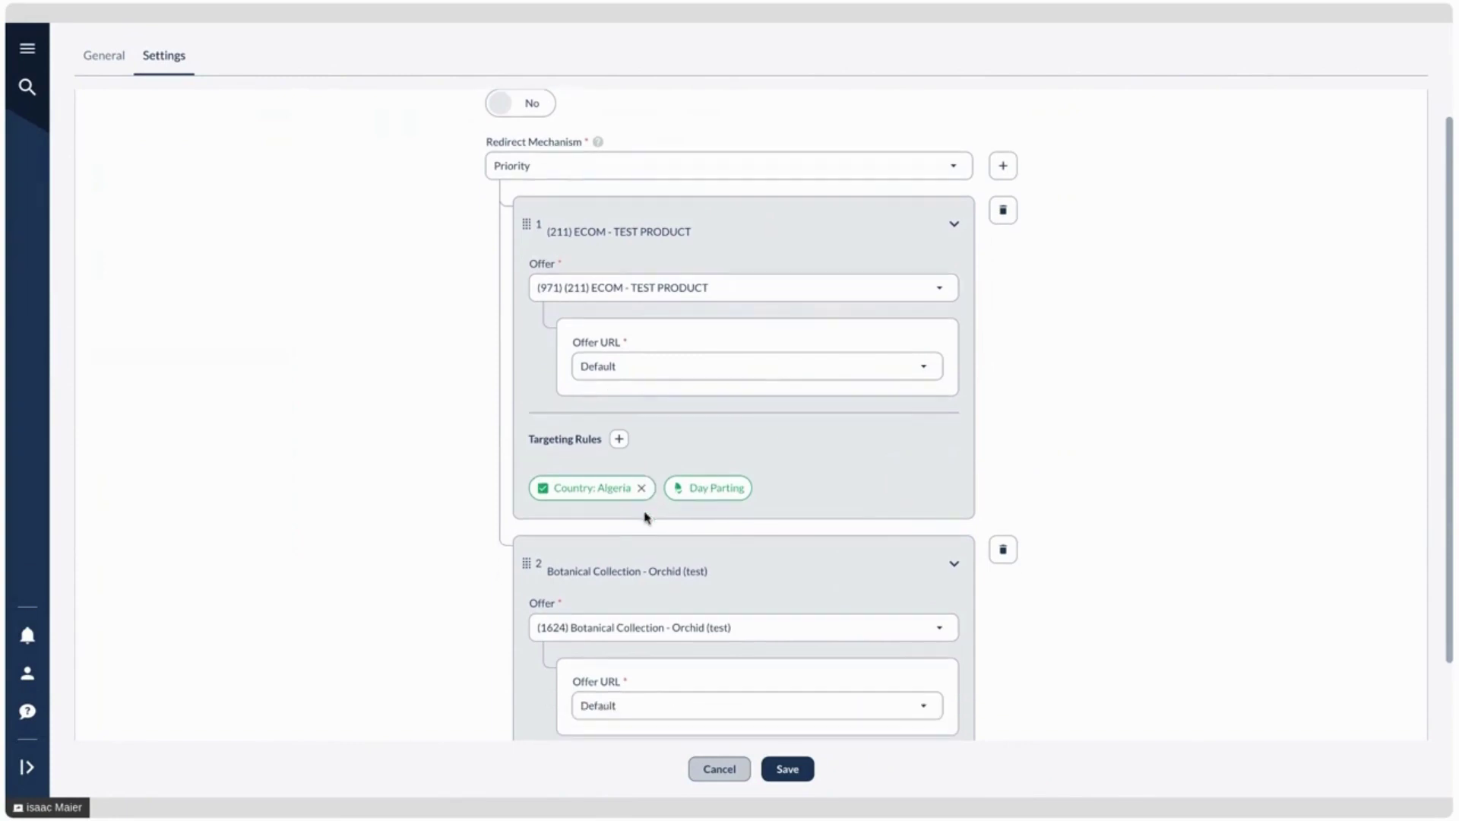
{"action": "scroll", "coordinate": [647, 532], "scroll_direction": "down", "scroll_amount": 3}
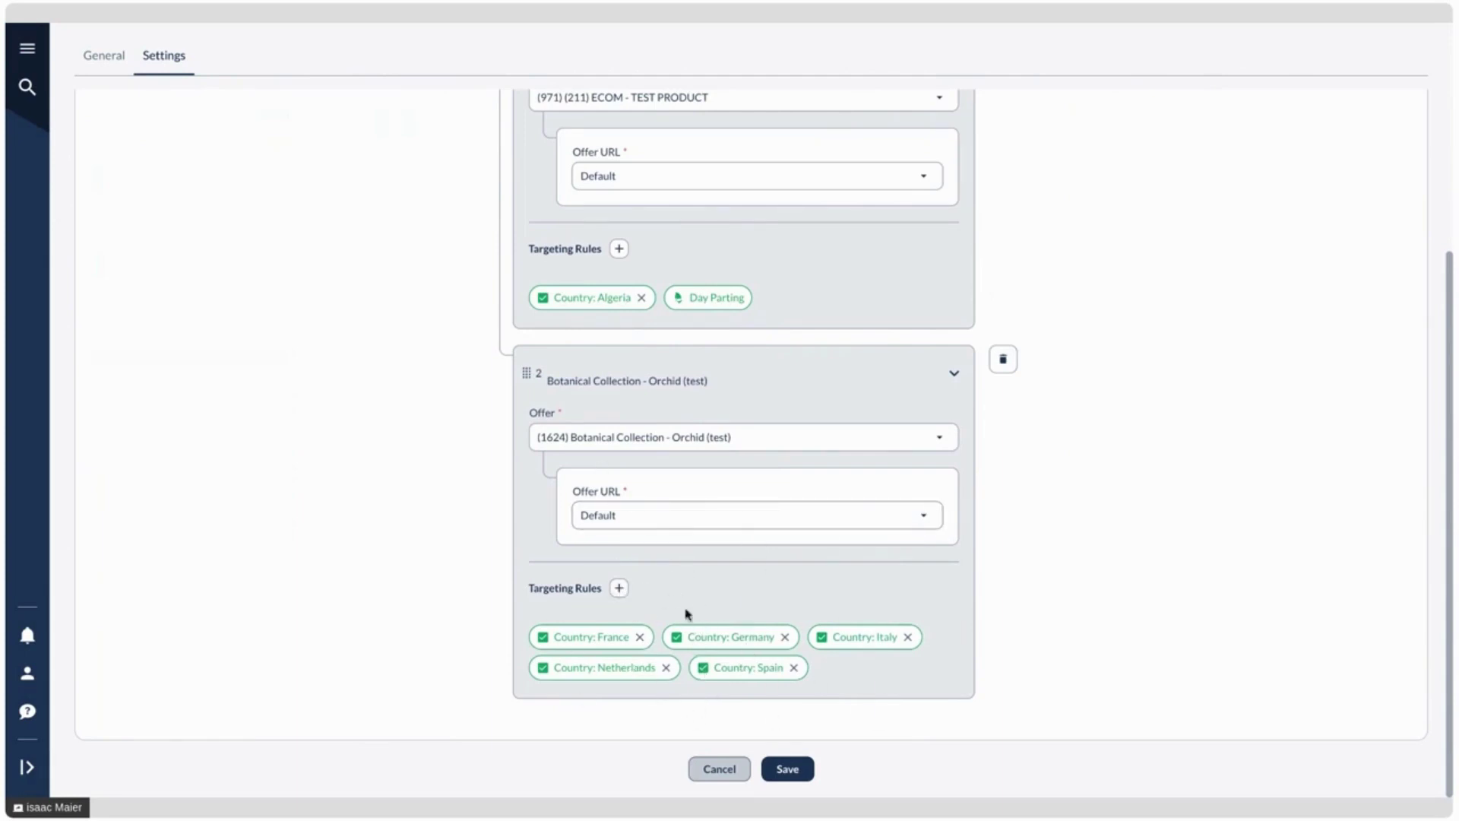
{"action": "scroll", "coordinate": [729, 249], "scroll_direction": "up", "scroll_amount": 3}
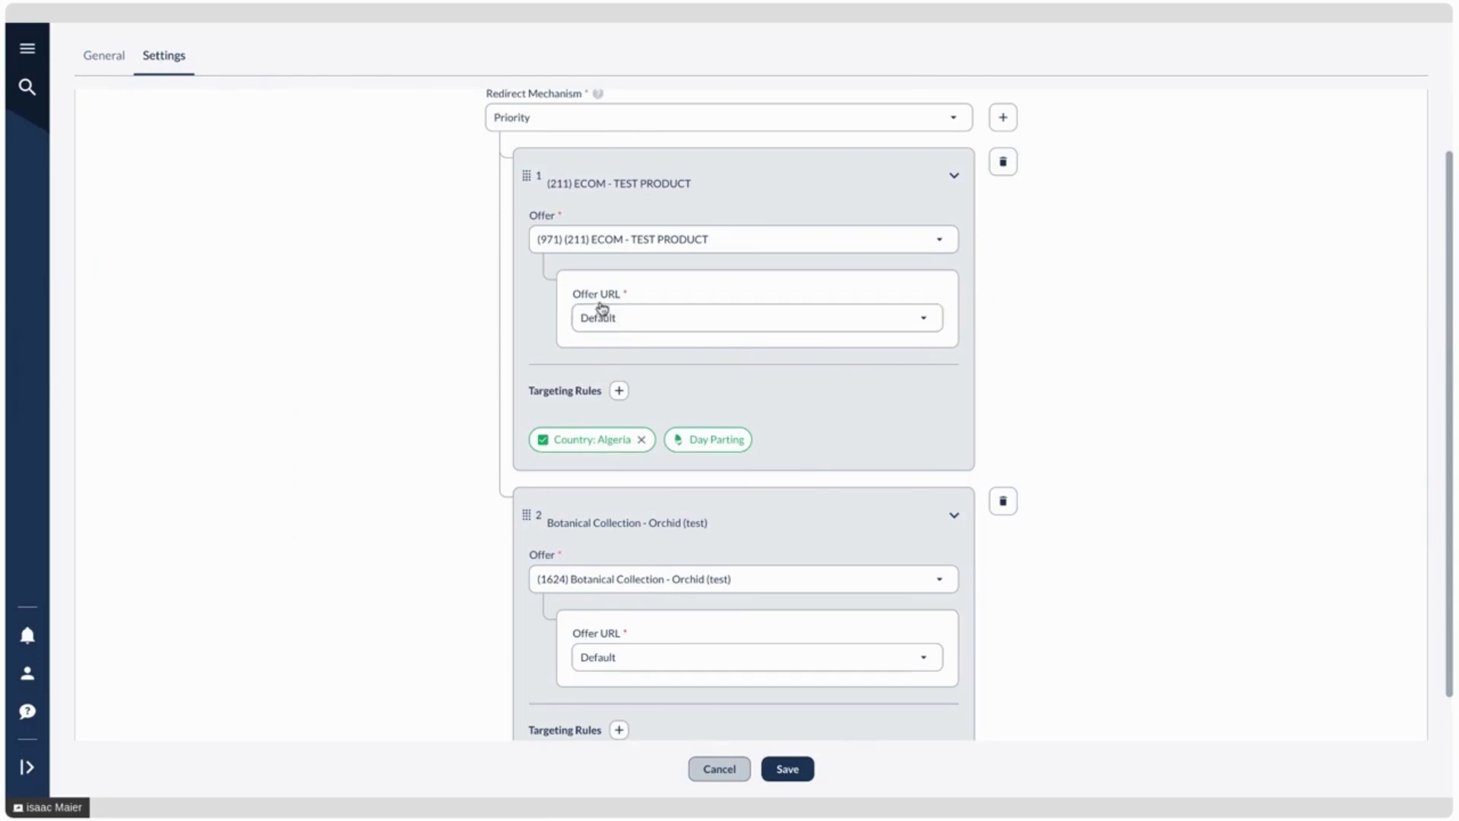
{"action": "scroll", "coordinate": [647, 581], "scroll_direction": "down", "scroll_amount": 2}
{"action": "scroll", "coordinate": [647, 587], "scroll_direction": "down", "scroll_amount": 2}
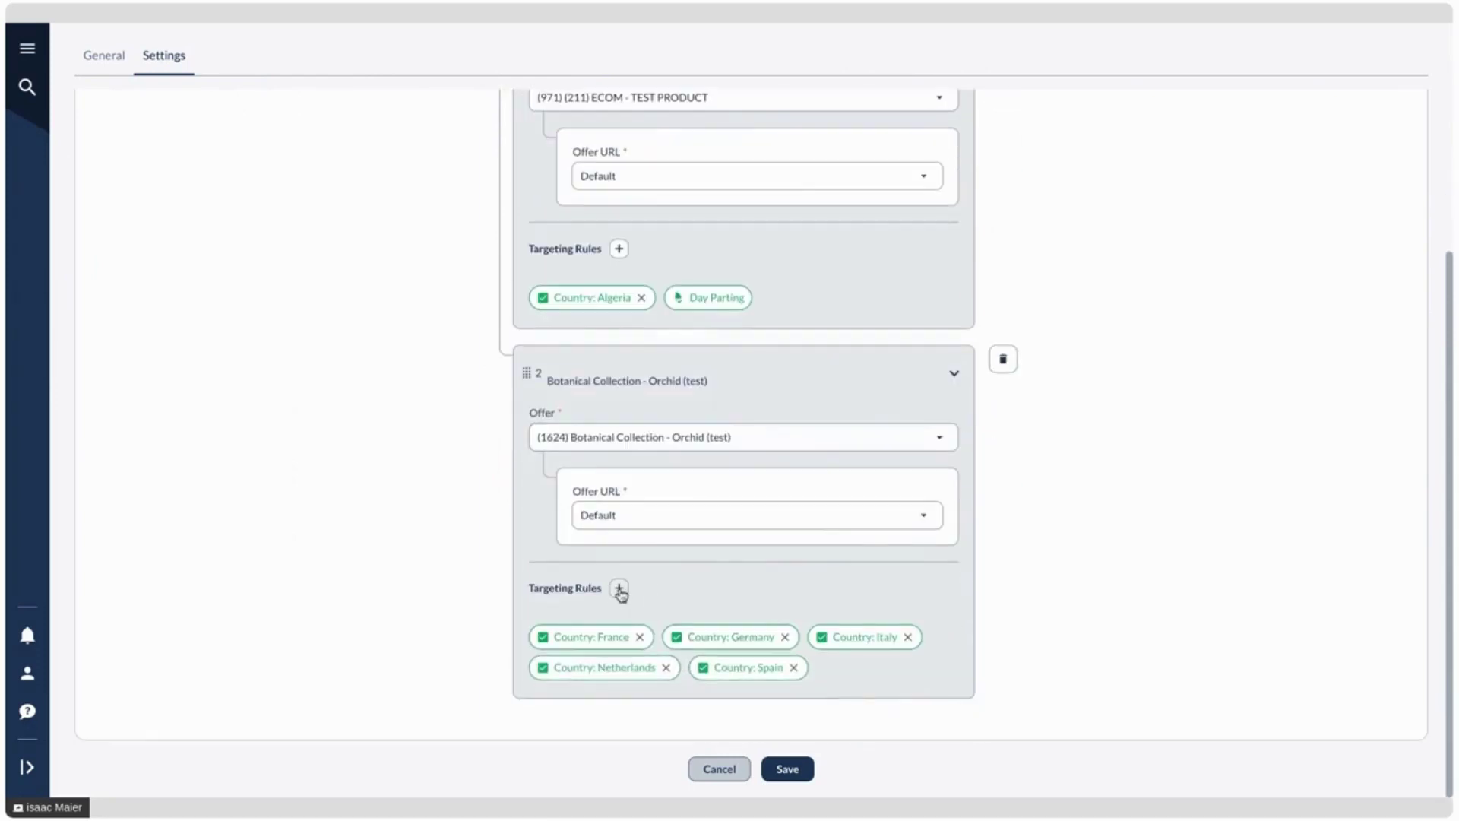
{"action": "left_click", "coordinate": [618, 590]}
{"action": "scroll", "coordinate": [661, 566], "scroll_direction": "down", "scroll_amount": 2}
{"action": "scroll", "coordinate": [613, 433], "scroll_direction": "down", "scroll_amount": 1}
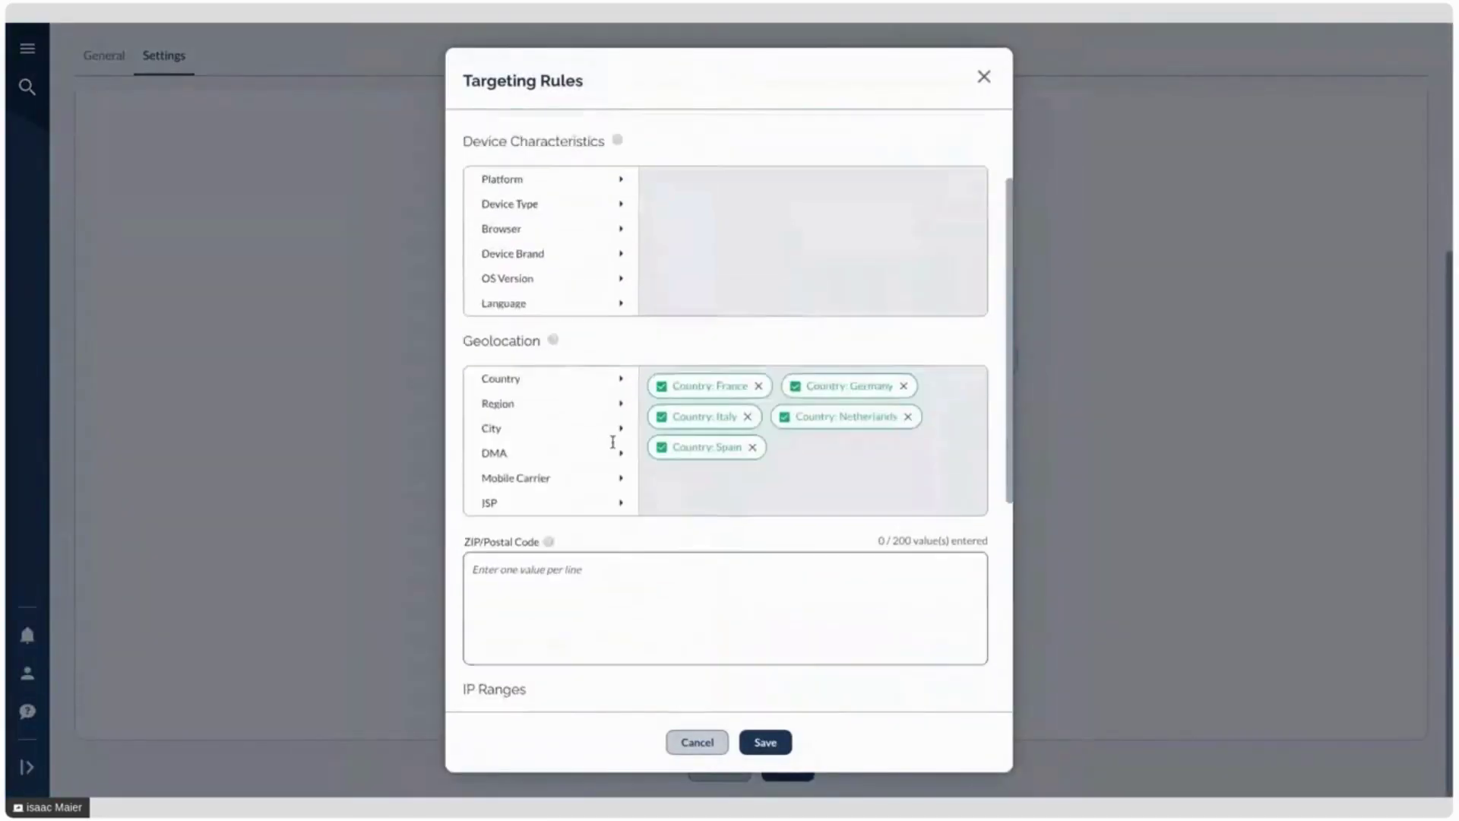
{"action": "scroll", "coordinate": [600, 342], "scroll_direction": "up", "scroll_amount": 2}
{"action": "left_click", "coordinate": [597, 305]}
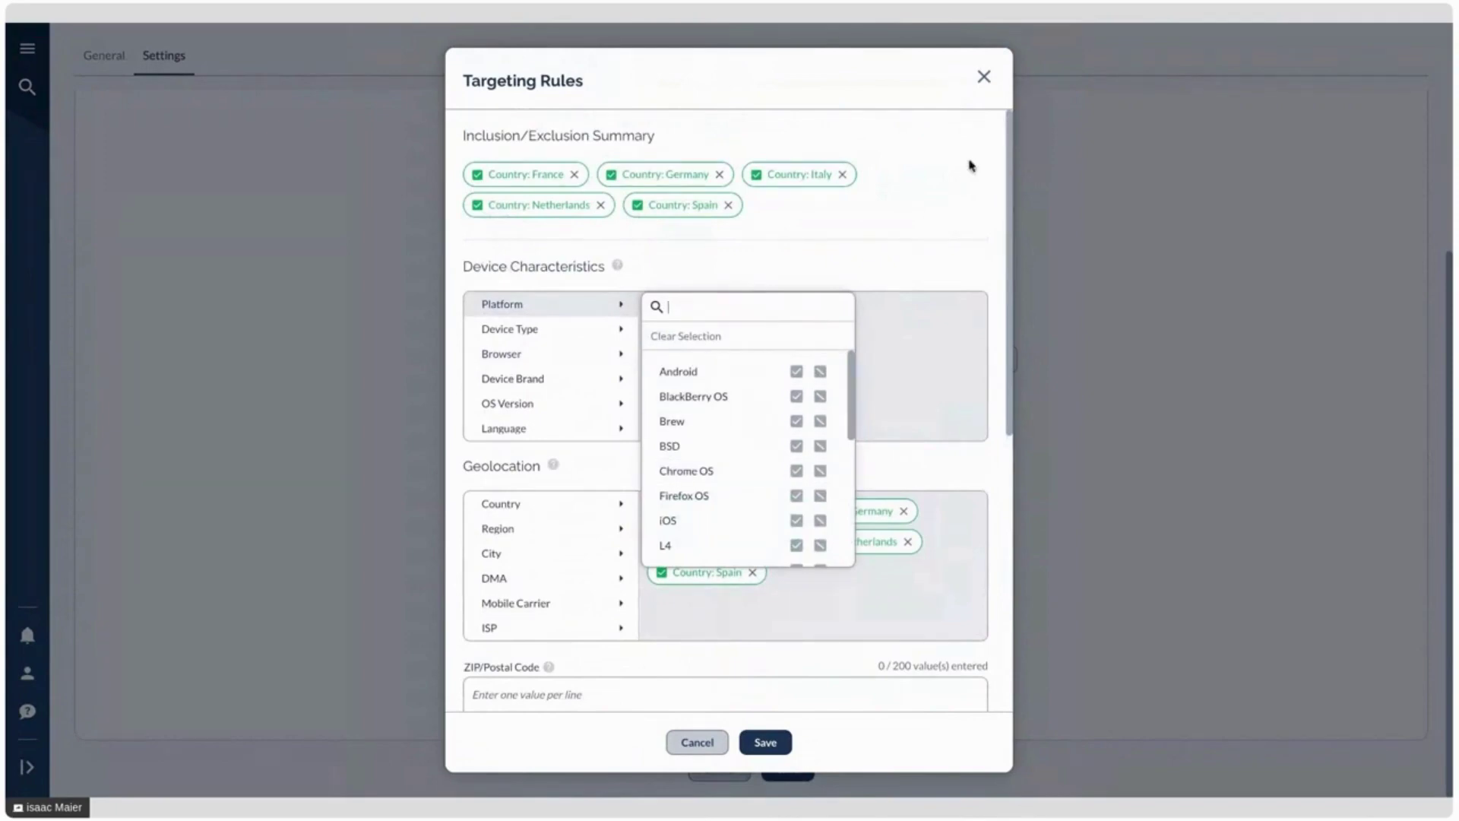
{"action": "left_click", "coordinate": [984, 78]}
- Switch the smart link's redirect mechanism to Weight and review the weight settings of both offers
{"action": "scroll", "coordinate": [636, 382], "scroll_direction": "up", "scroll_amount": 5}
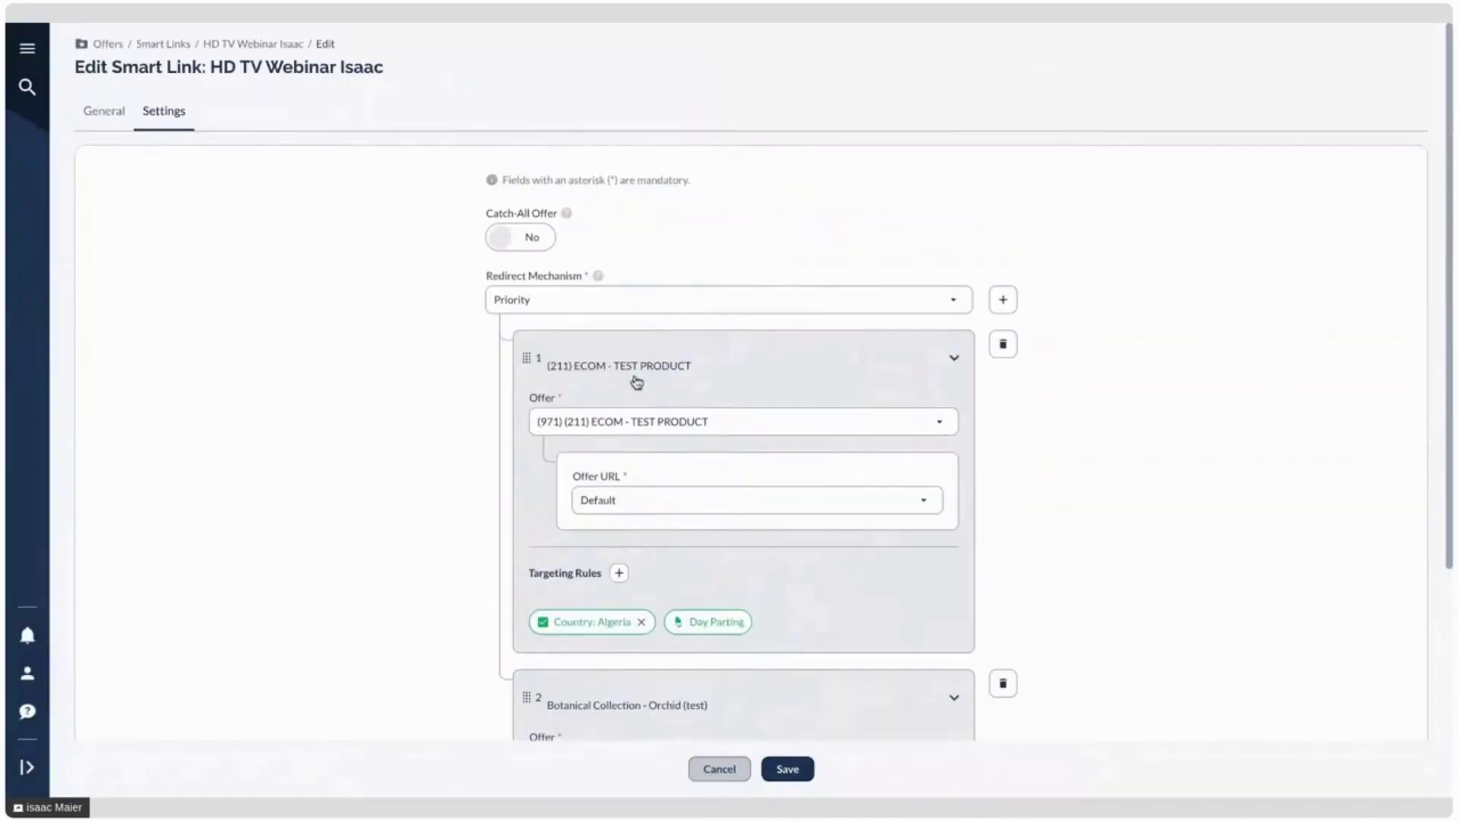
{"action": "left_click", "coordinate": [596, 299]}
{"action": "left_click", "coordinate": [554, 392]}
{"action": "scroll", "coordinate": [688, 613], "scroll_direction": "down", "scroll_amount": 2}
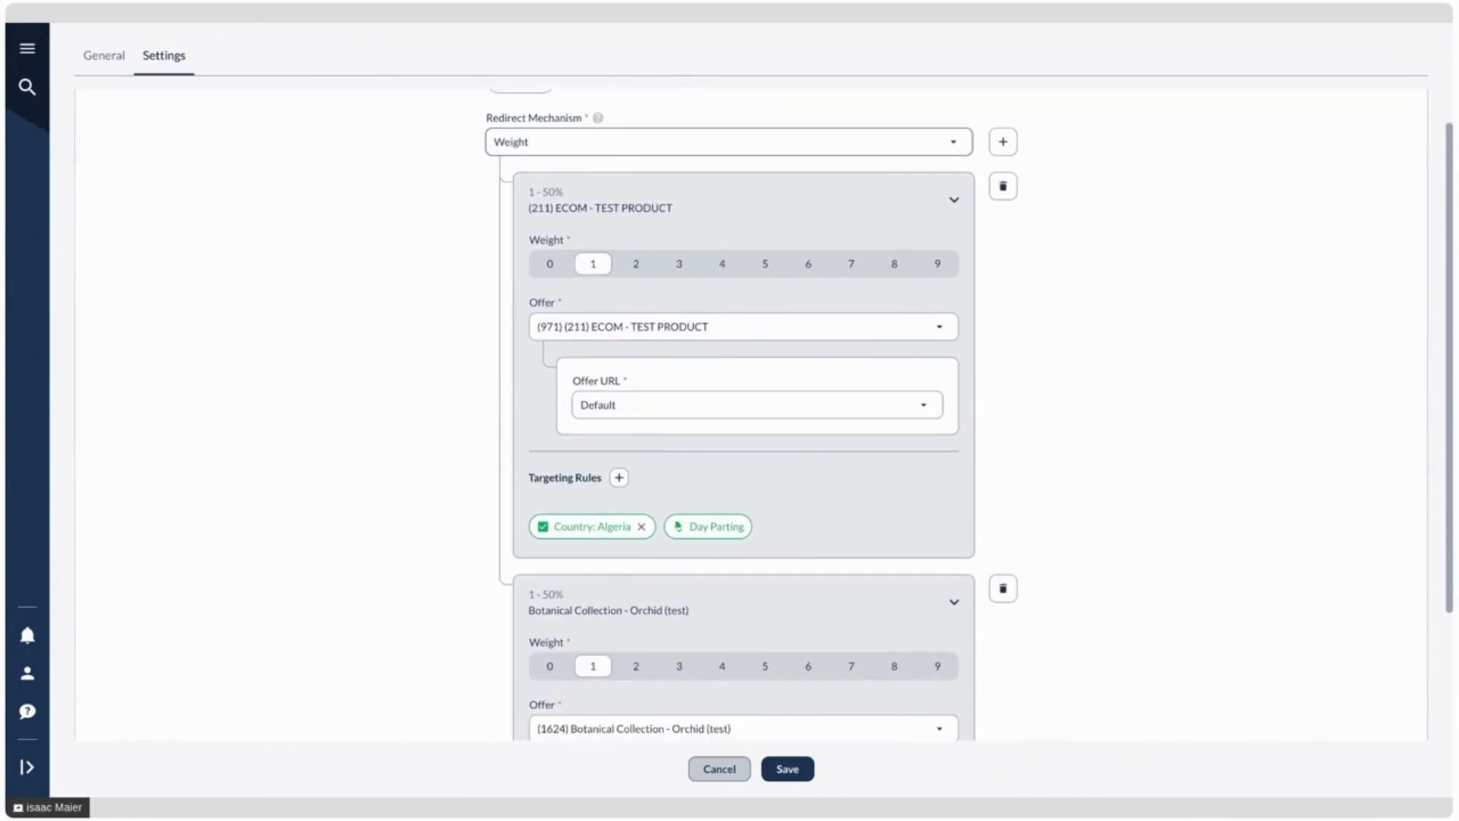
{"action": "scroll", "coordinate": [694, 527], "scroll_direction": "down", "scroll_amount": 3}
{"action": "scroll", "coordinate": [696, 530], "scroll_direction": "up", "scroll_amount": 4}
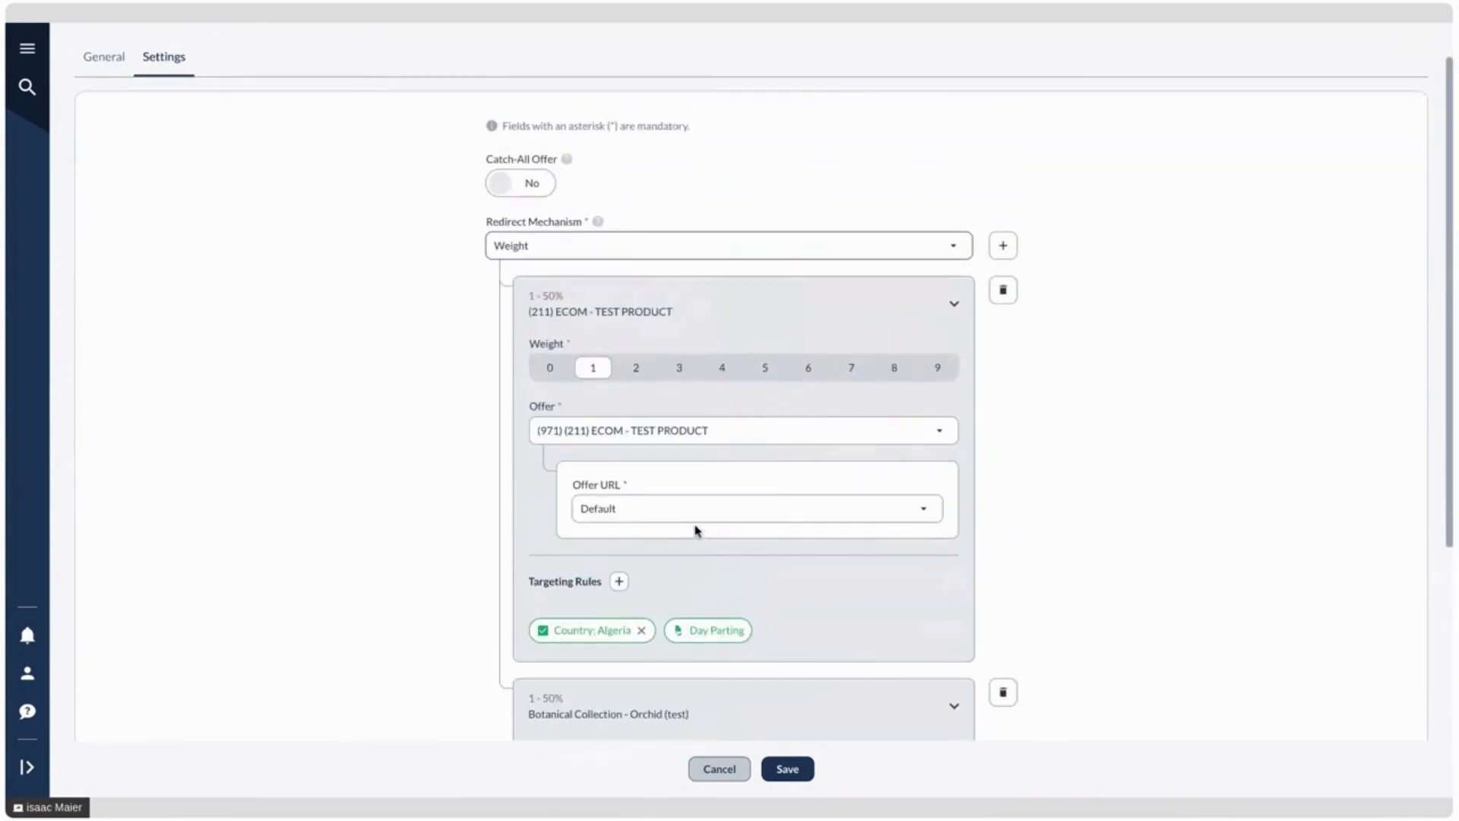
- Set the weight to 3 for (211) ECOM - TEST PRODUCT and to 7 for Botanical Collection - Orchid (test)
{"action": "left_click", "coordinate": [679, 367]}
{"action": "scroll", "coordinate": [791, 514], "scroll_direction": "down", "scroll_amount": 3}
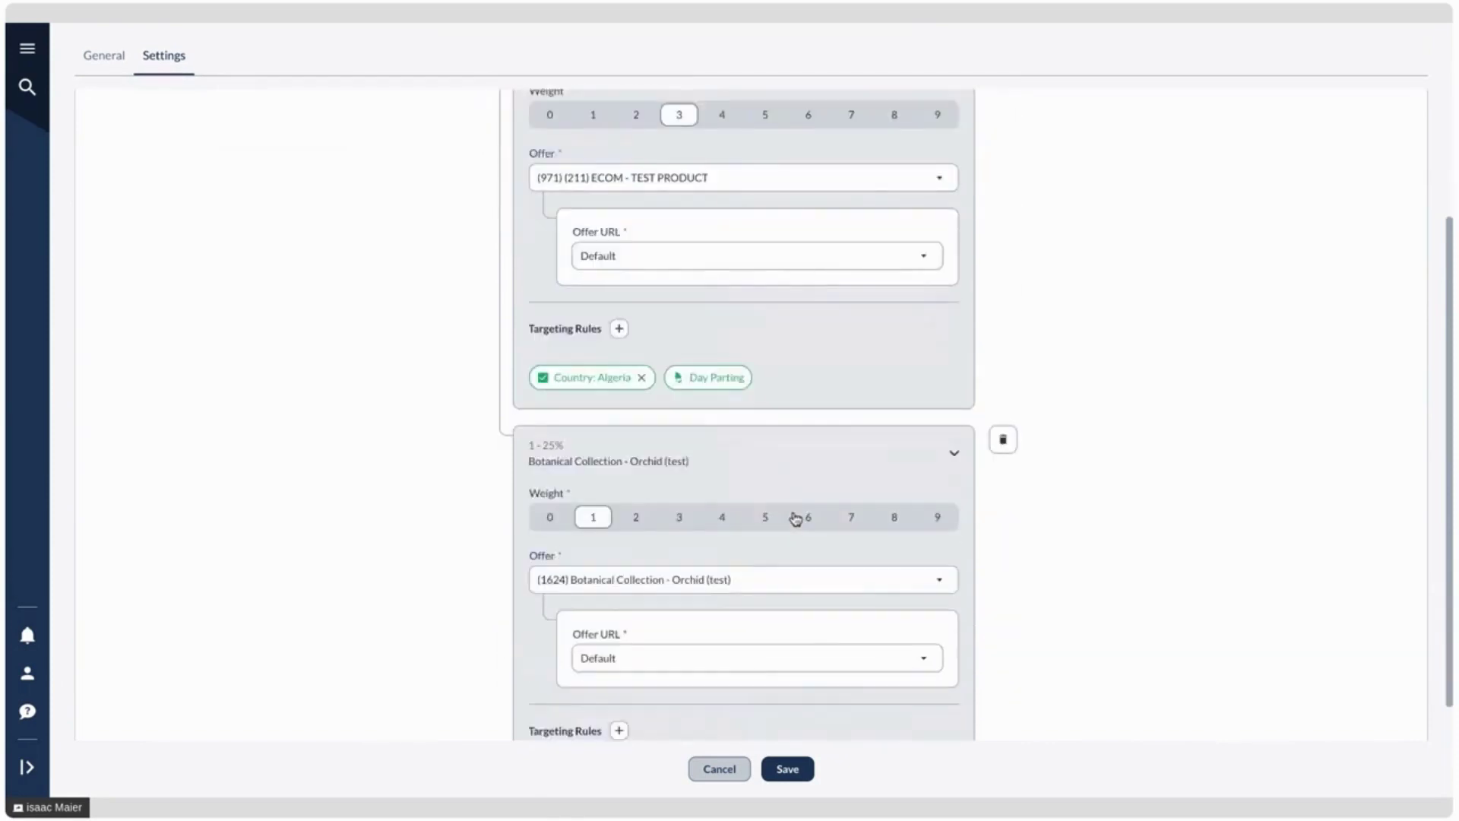
{"action": "left_click", "coordinate": [852, 518]}
{"action": "scroll", "coordinate": [643, 304], "scroll_direction": "up", "scroll_amount": 1}
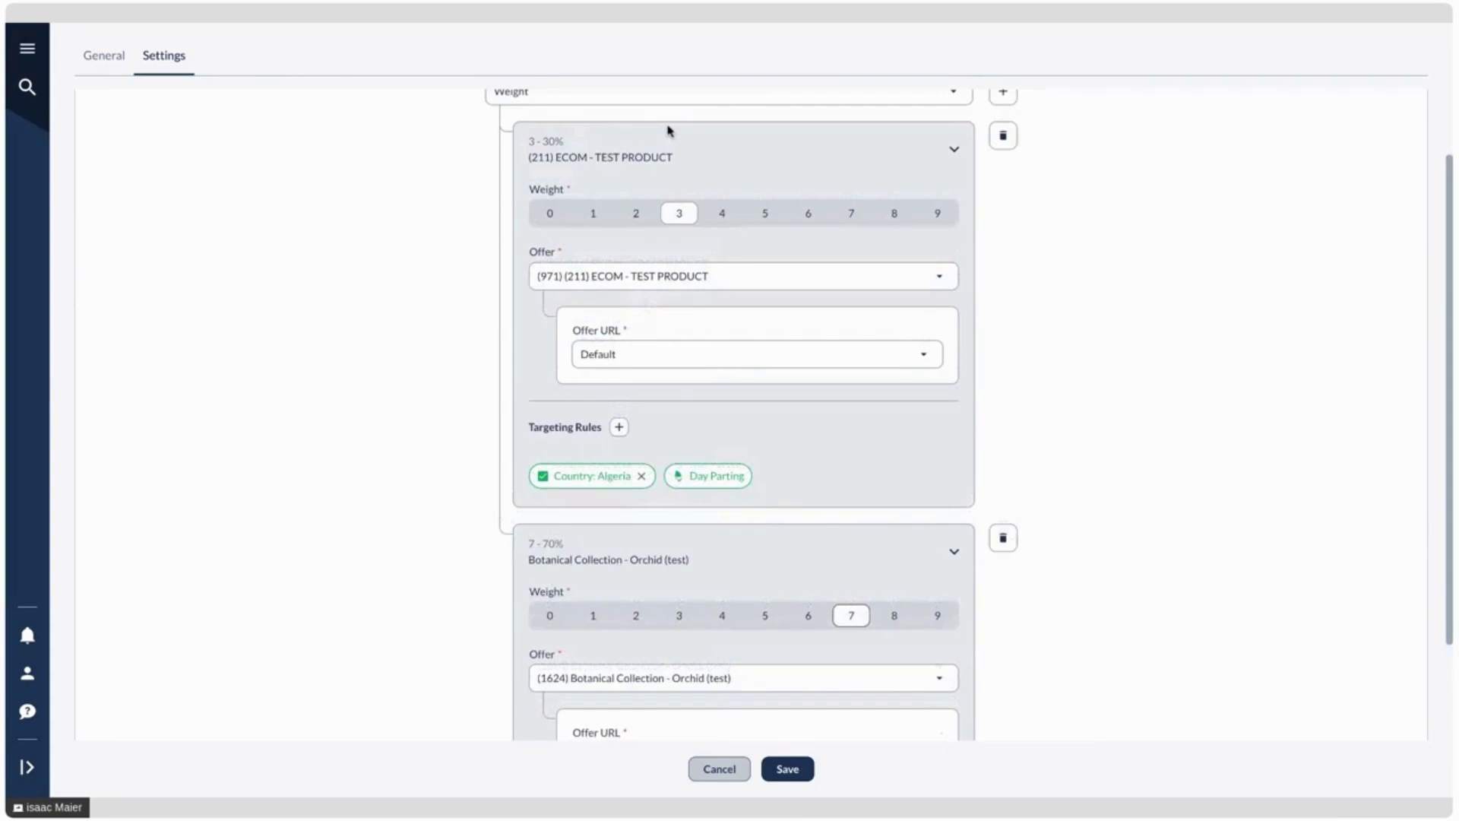
{"action": "scroll", "coordinate": [648, 433], "scroll_direction": "up", "scroll_amount": 1}
{"action": "scroll", "coordinate": [667, 433], "scroll_direction": "down", "scroll_amount": 2}
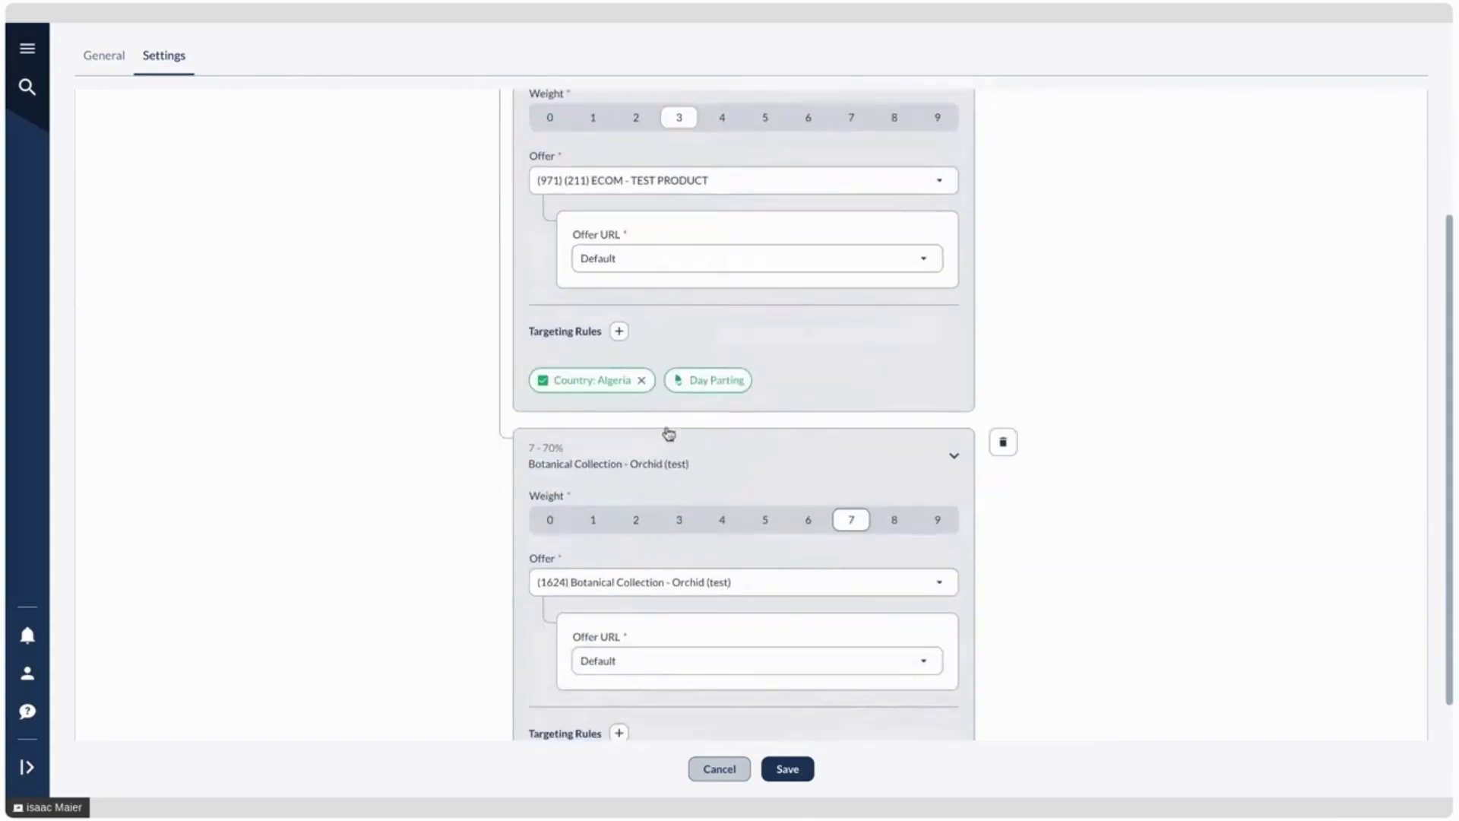
- Remove the Algeria country rule from the (211) ECOM - TEST PRODUCT offer and review the other offer's country rules
{"action": "left_click", "coordinate": [642, 380]}
{"action": "scroll", "coordinate": [631, 475], "scroll_direction": "down", "scroll_amount": 2}
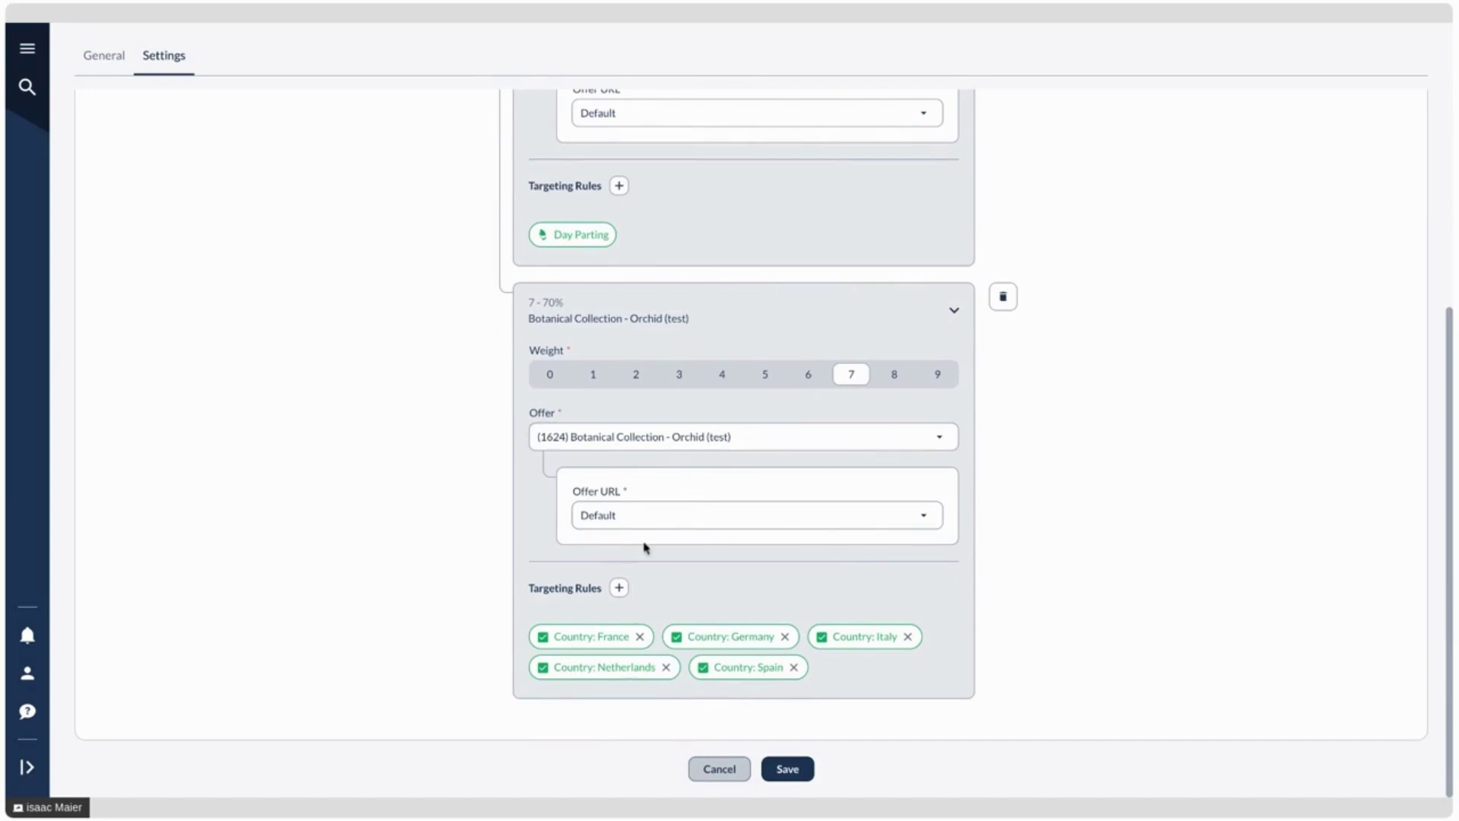
{"action": "scroll", "coordinate": [778, 527], "scroll_direction": "up", "scroll_amount": 5}
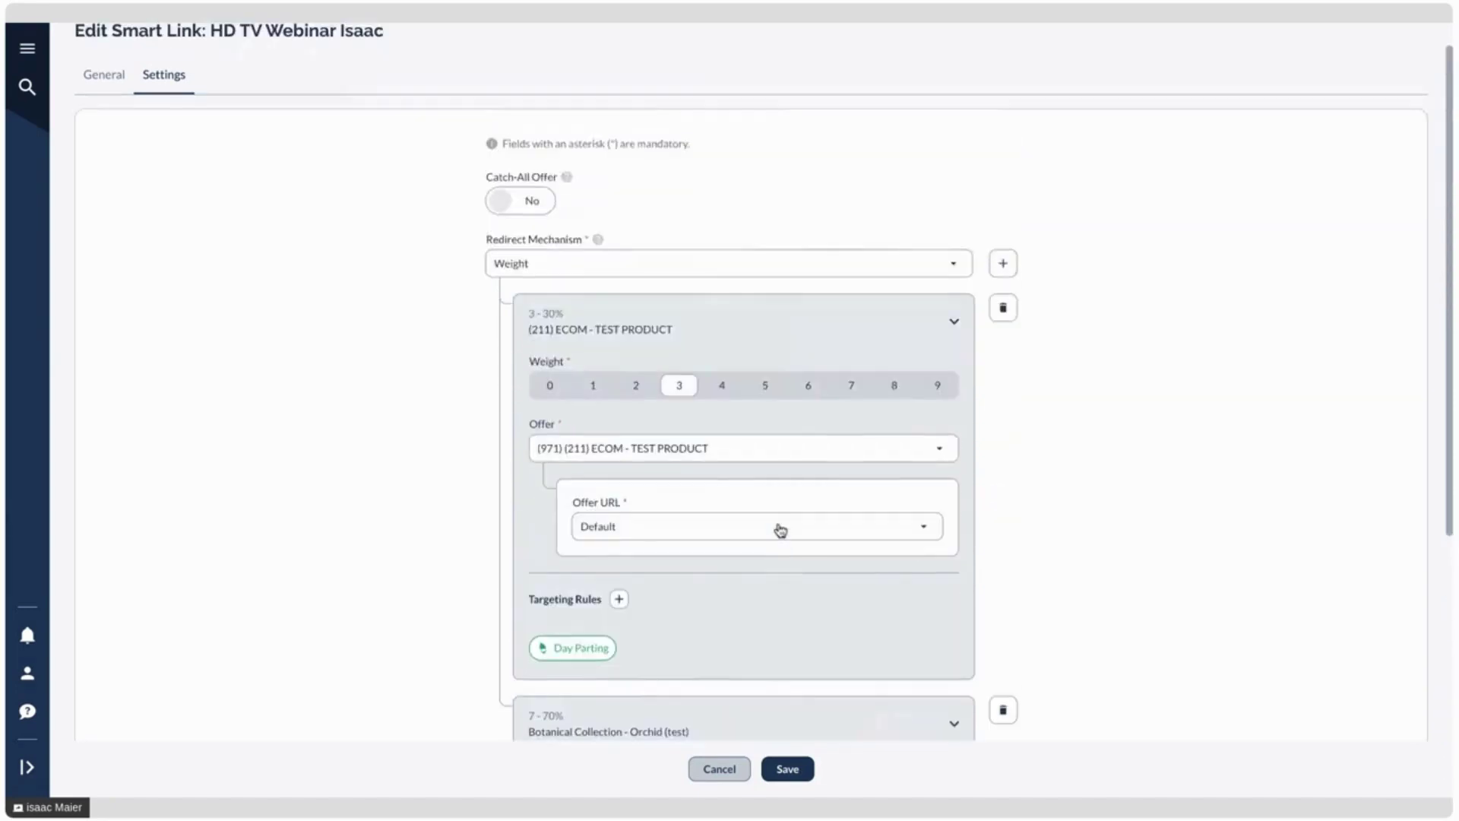
- Change the smart link's redirect mechanism to KPI and review the offers beneath it
{"action": "scroll", "coordinate": [780, 530], "scroll_direction": "up", "scroll_amount": 1}
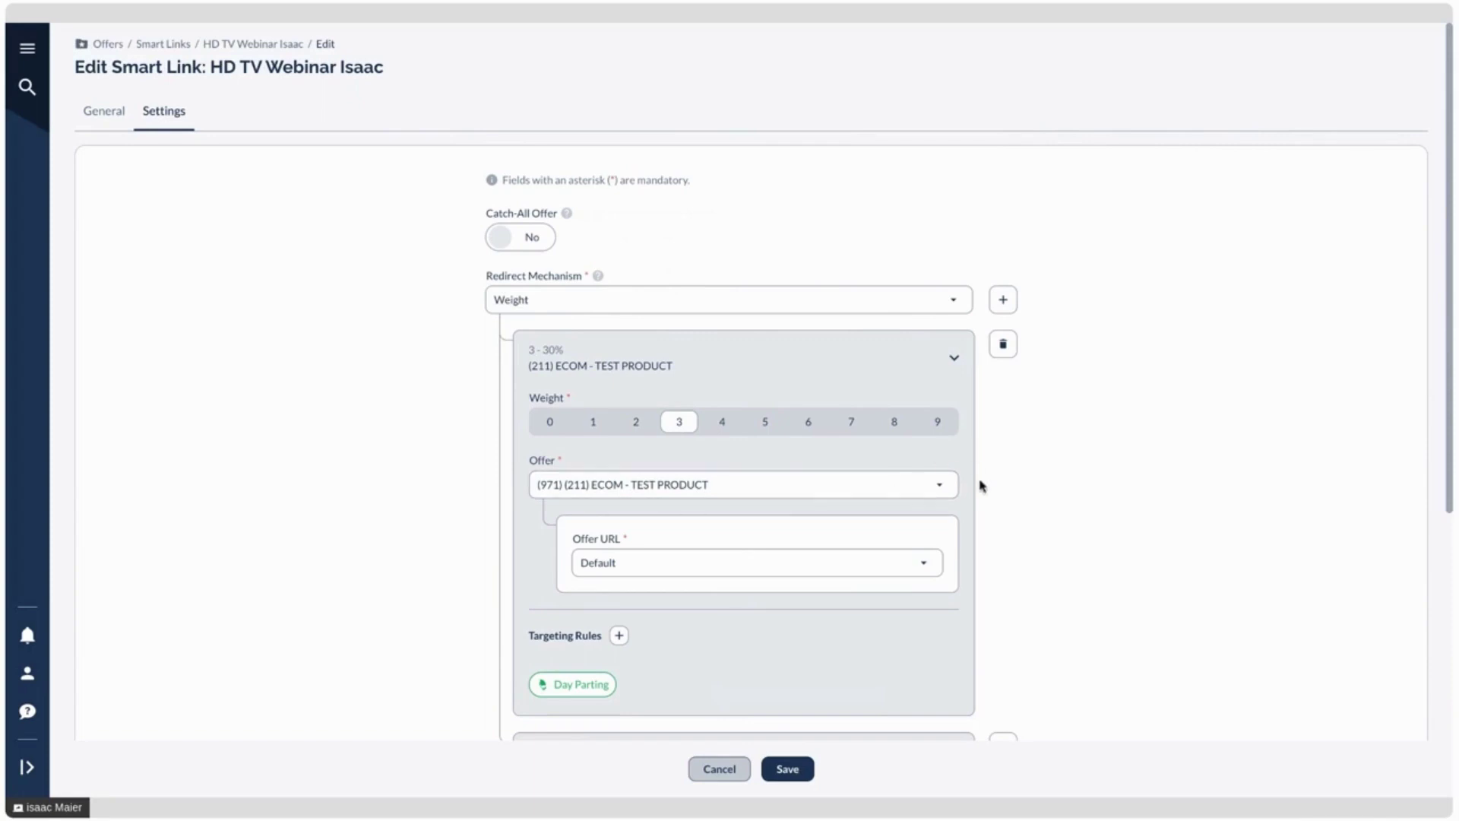
{"action": "left_click", "coordinate": [905, 305]}
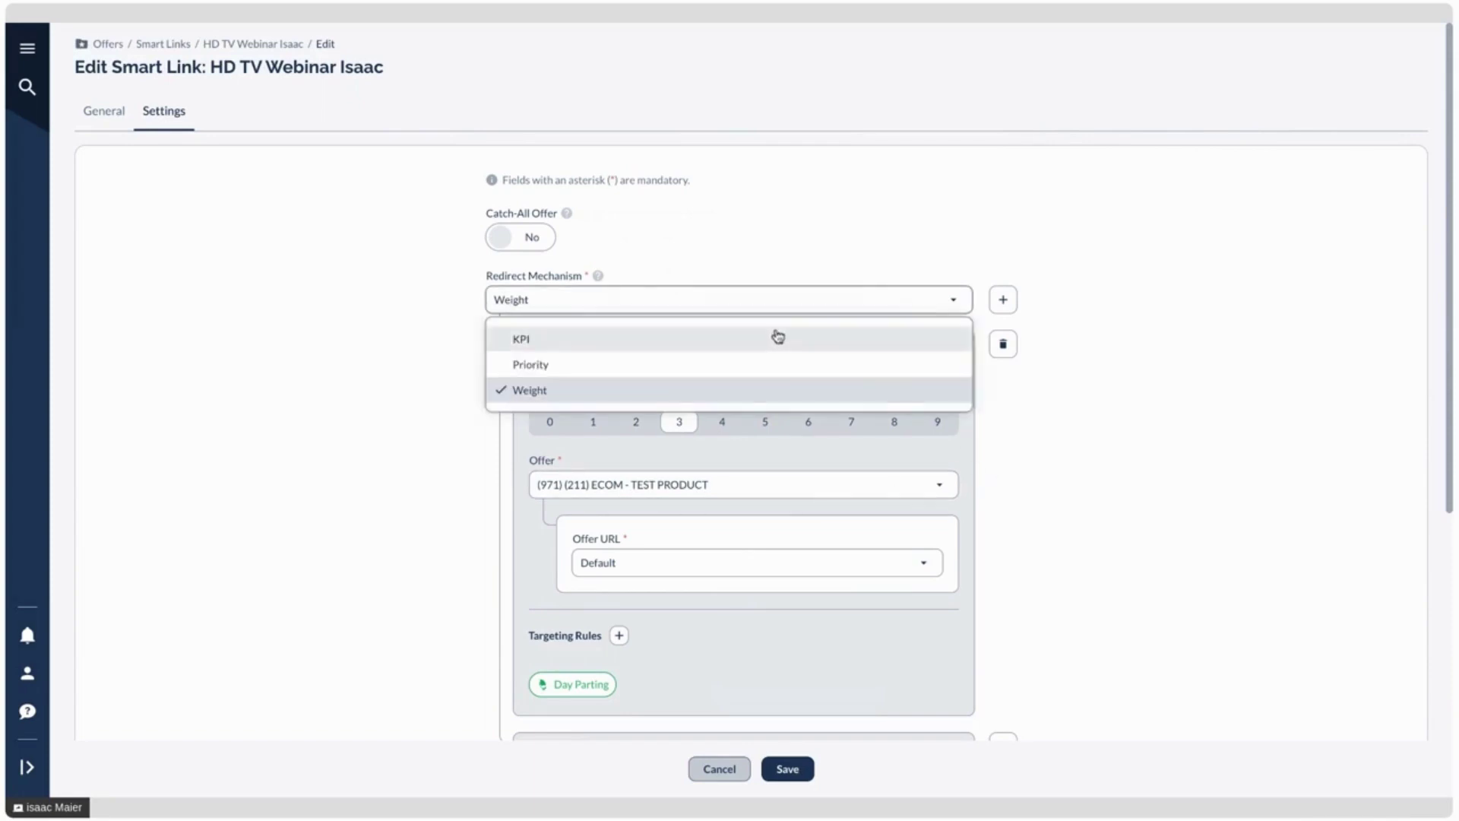
{"action": "left_click", "coordinate": [773, 334]}
{"action": "scroll", "coordinate": [898, 595], "scroll_direction": "down", "scroll_amount": 2}
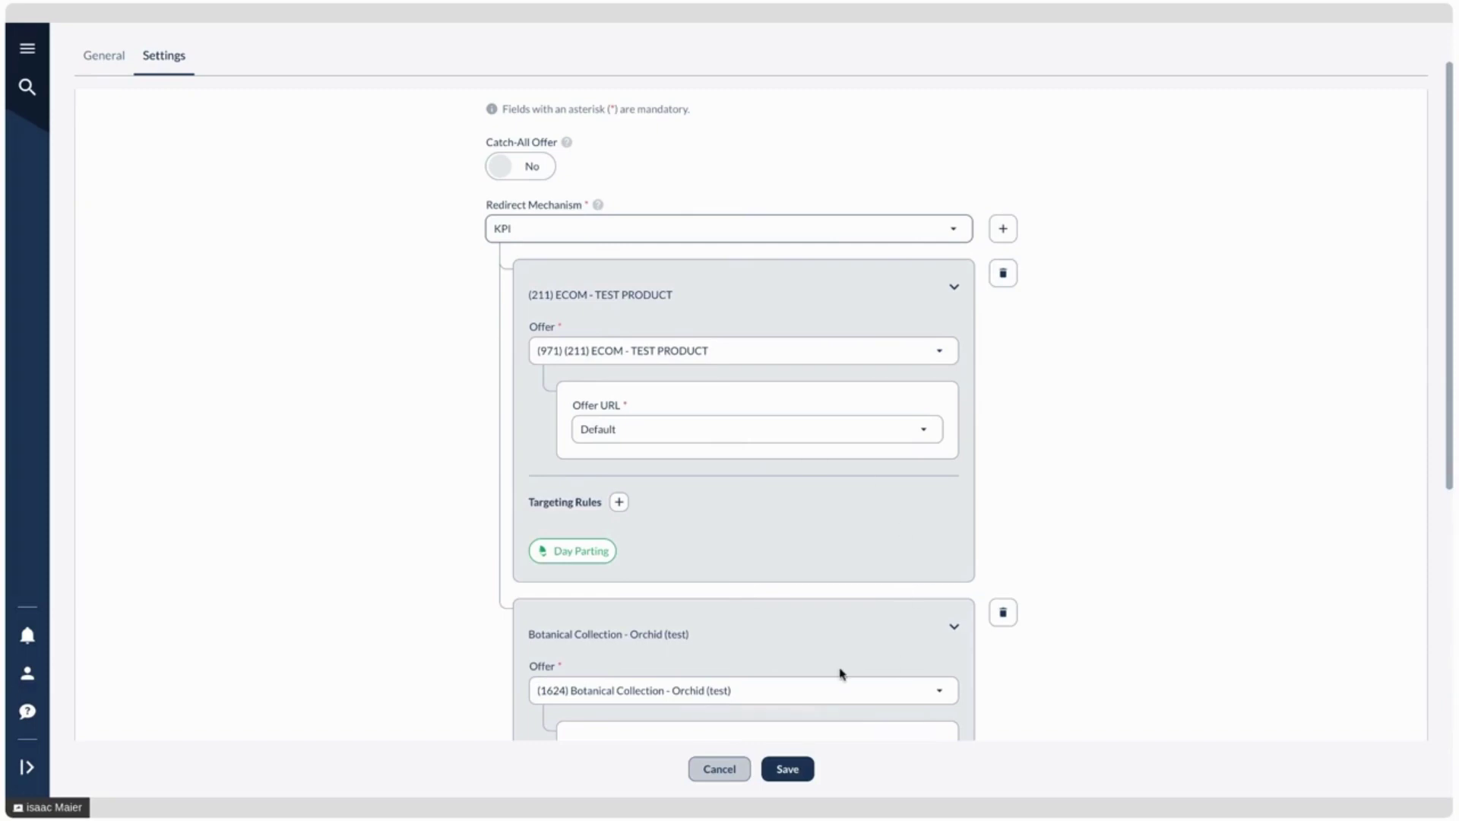
- Set the data collection period threshold in the KPI-based Smart Link configuration to 500 clicks and read its explanation
{"action": "scroll", "coordinate": [841, 674], "scroll_direction": "down", "scroll_amount": 4}
{"action": "scroll", "coordinate": [840, 674], "scroll_direction": "down", "scroll_amount": 9}
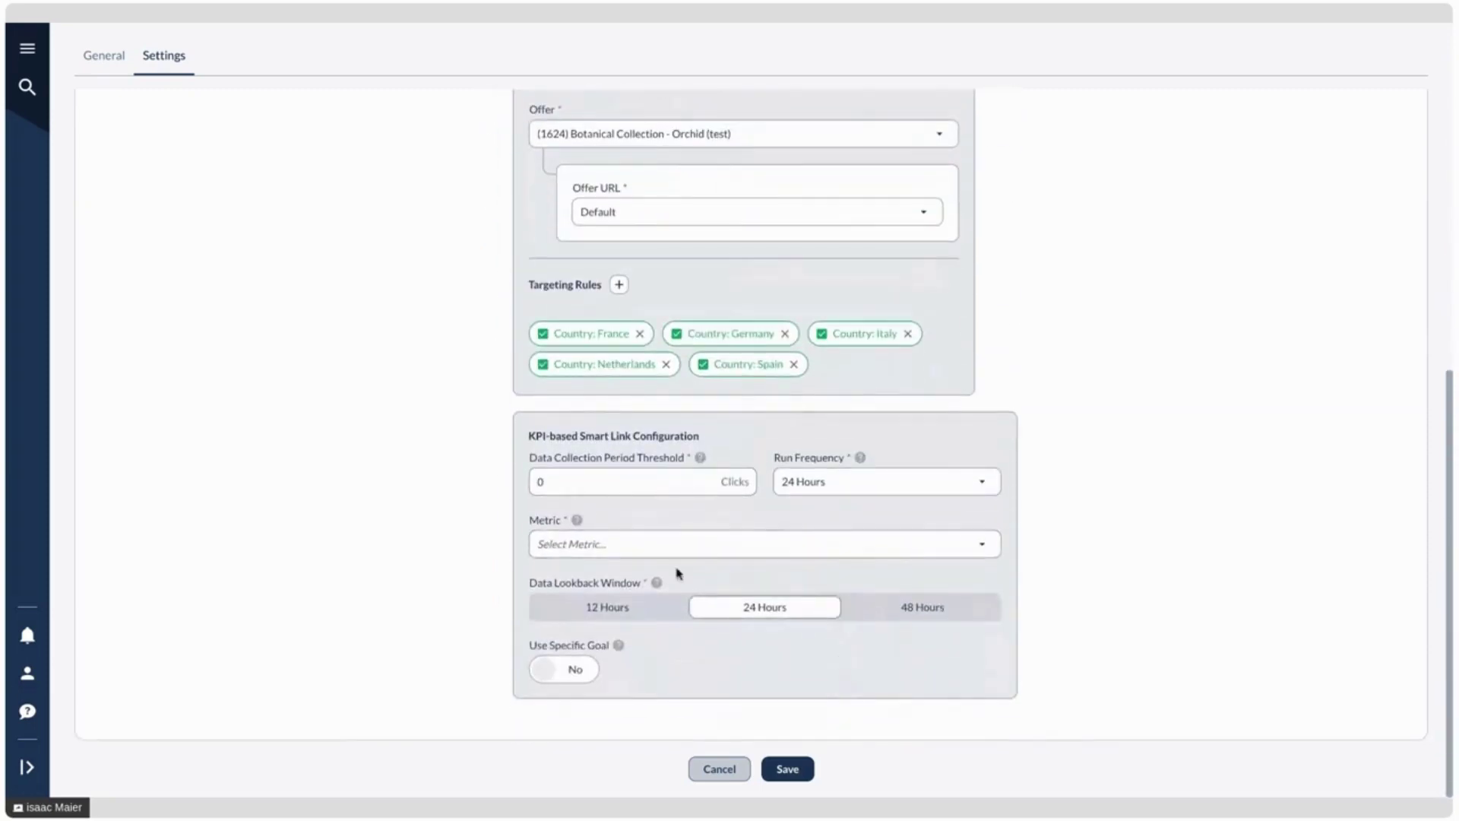
{"action": "scroll", "coordinate": [489, 472], "scroll_direction": "up", "scroll_amount": 10}
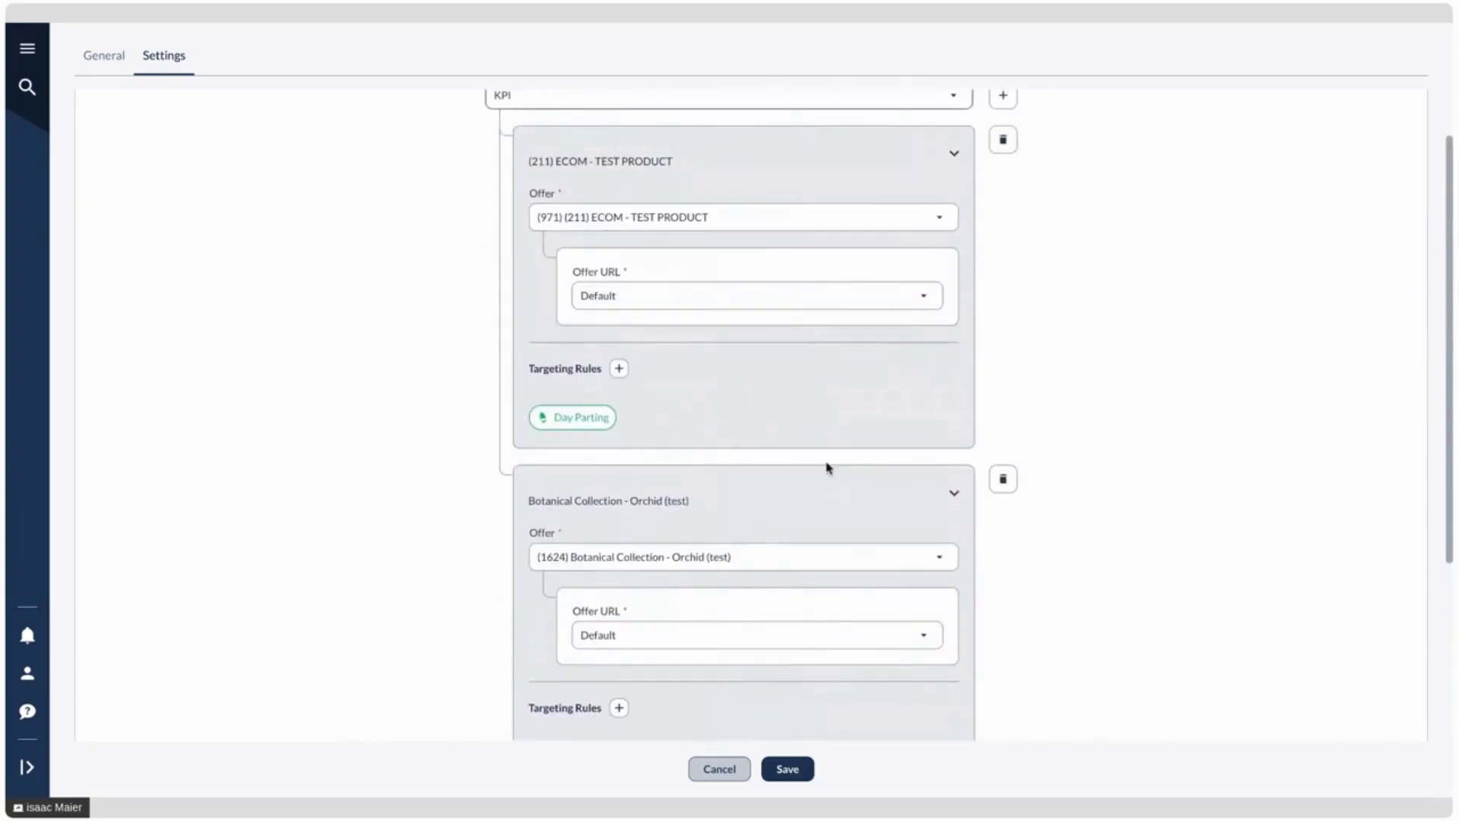
{"action": "scroll", "coordinate": [558, 600], "scroll_direction": "down", "scroll_amount": 10}
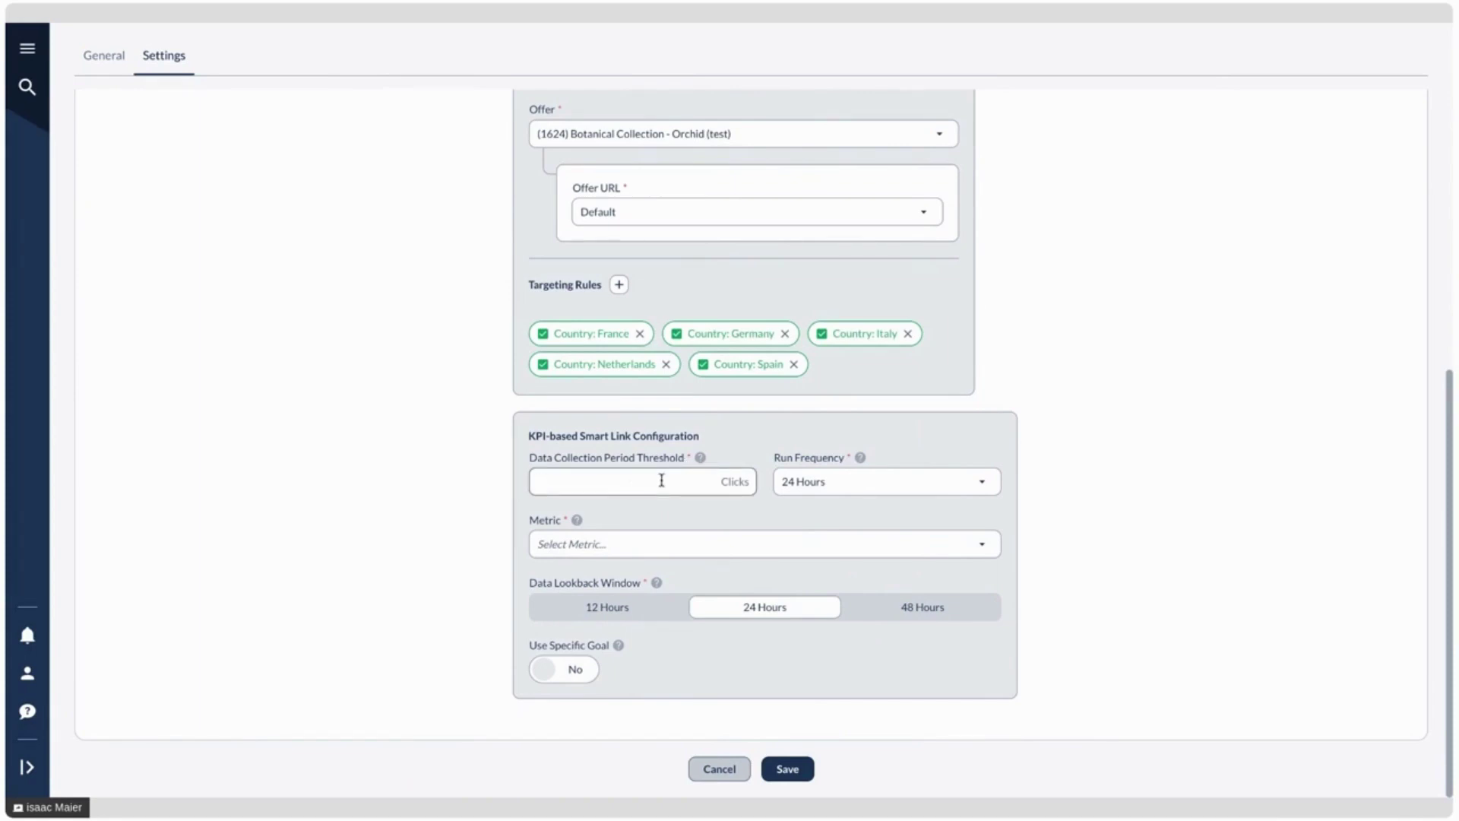
{"action": "mouse_move", "coordinate": [698, 457]}
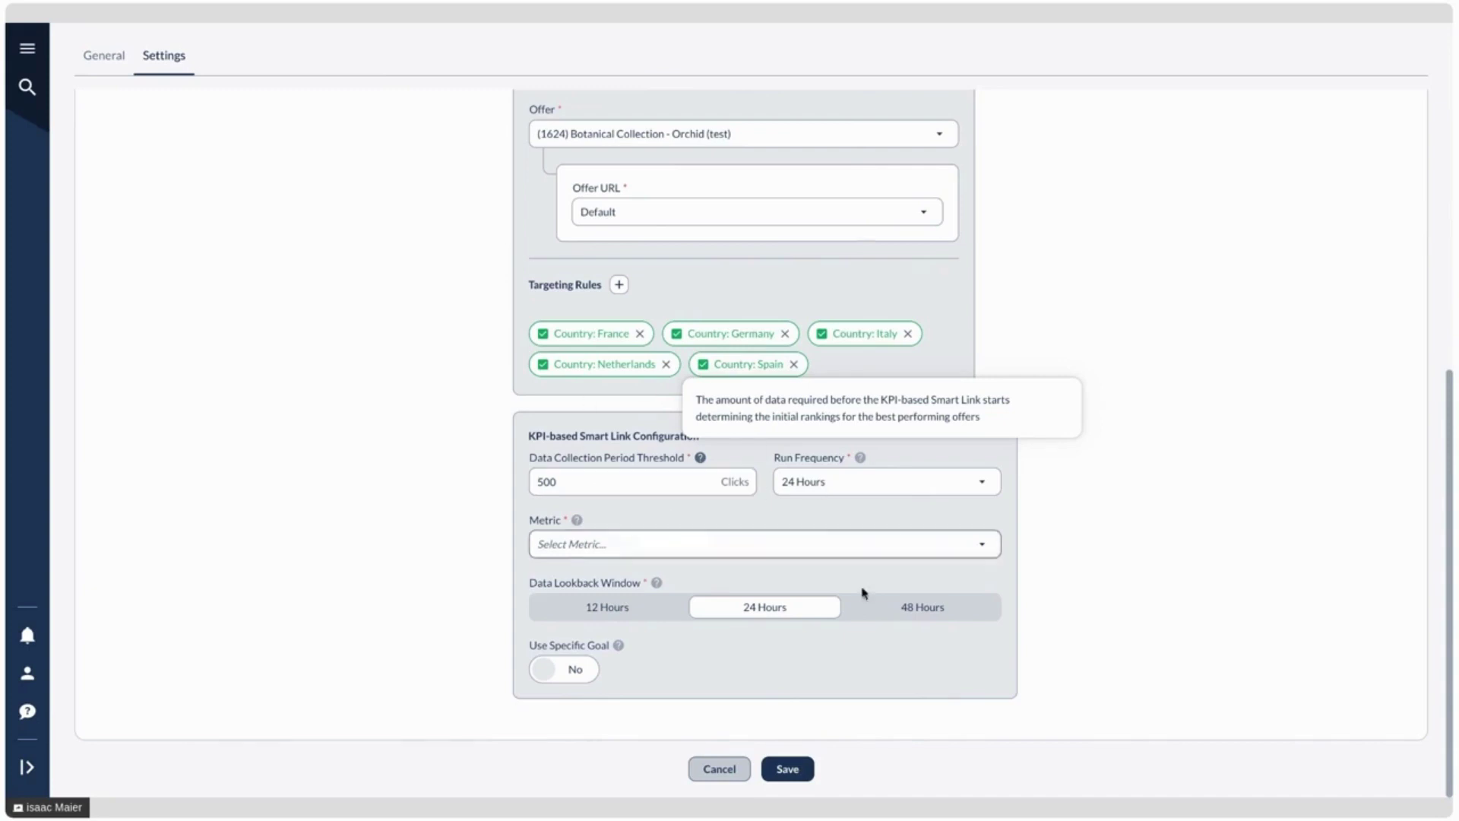
{"action": "left_click", "coordinate": [488, 511]}
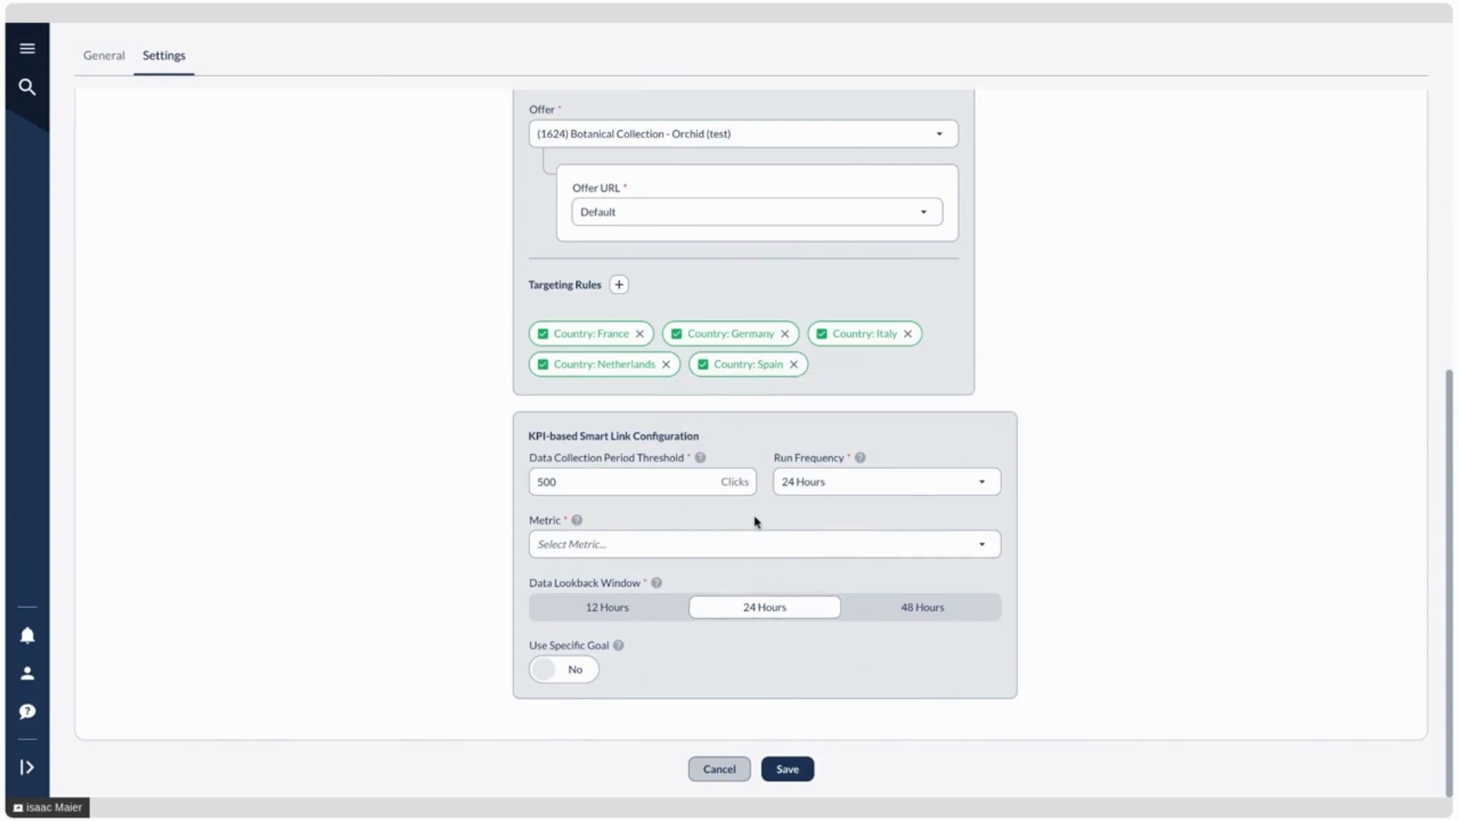
- Review the Run Frequency options and explanation, and the list of available metrics, in the KPI configuration
{"action": "left_click", "coordinate": [889, 480]}
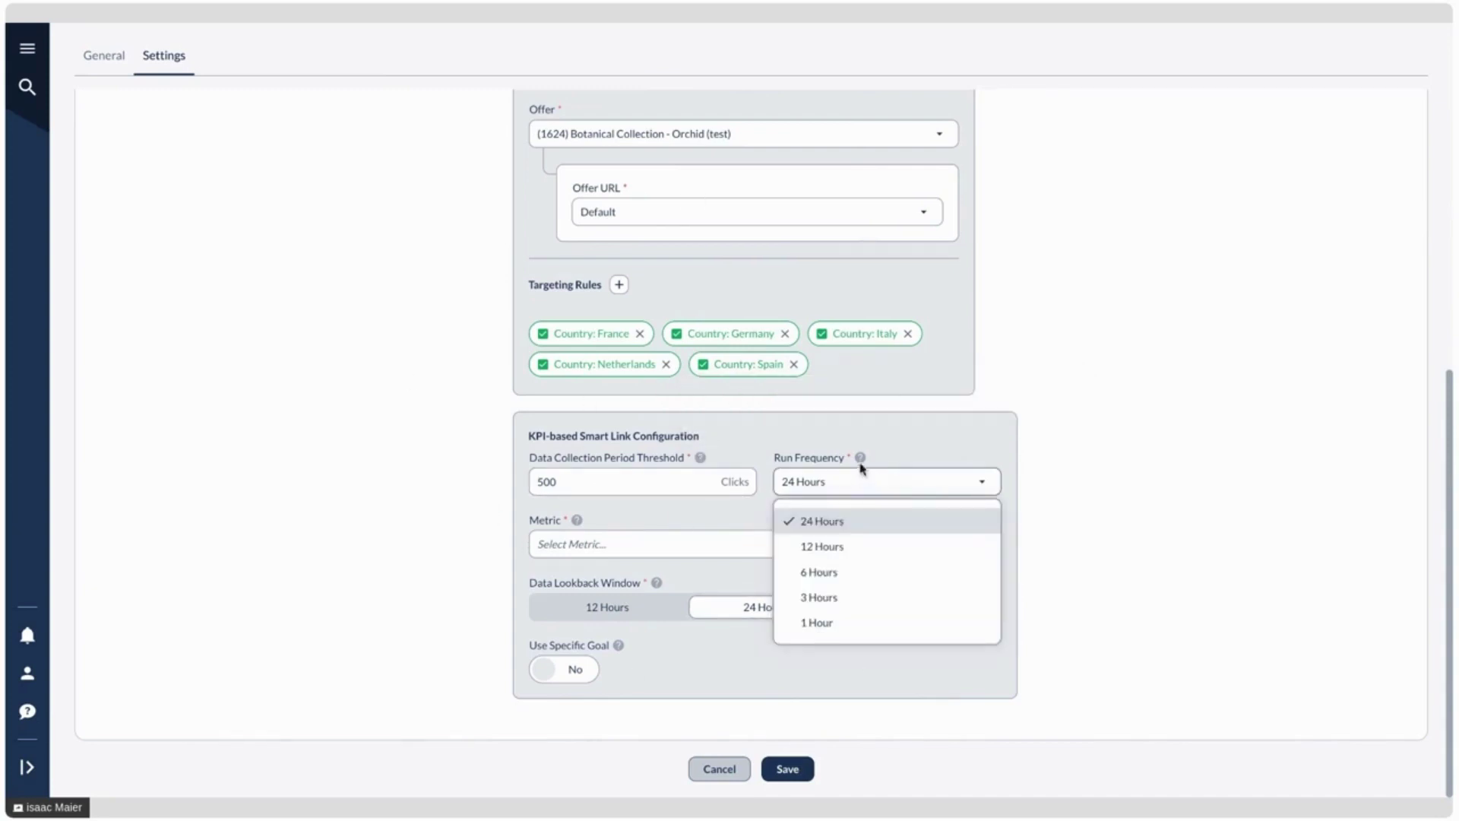
{"action": "left_click", "coordinate": [861, 458]}
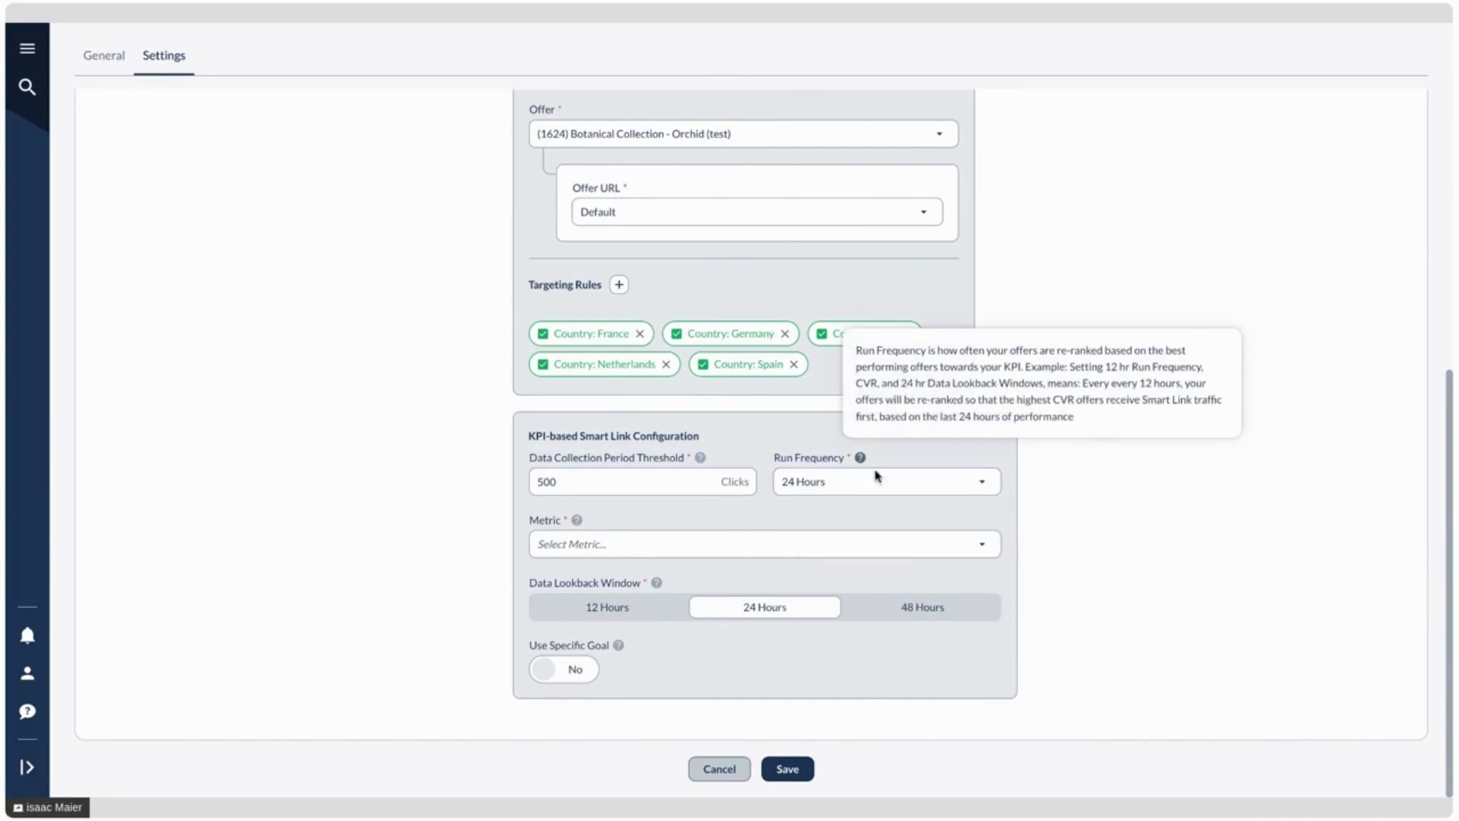
{"action": "left_click", "coordinate": [810, 517]}
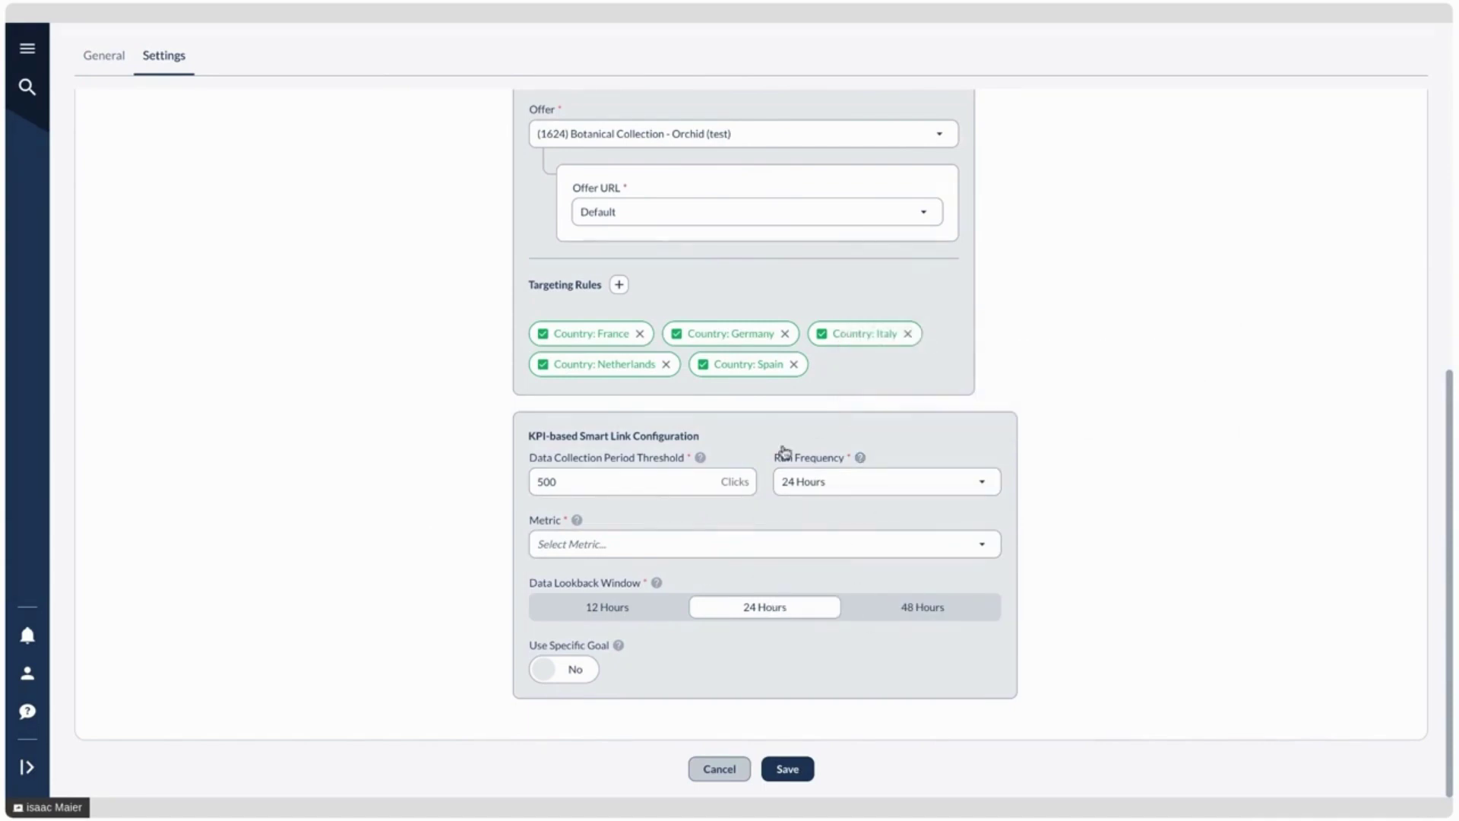
{"action": "scroll", "coordinate": [950, 459], "scroll_direction": "up", "scroll_amount": 3}
{"action": "scroll", "coordinate": [807, 521], "scroll_direction": "down", "scroll_amount": 3}
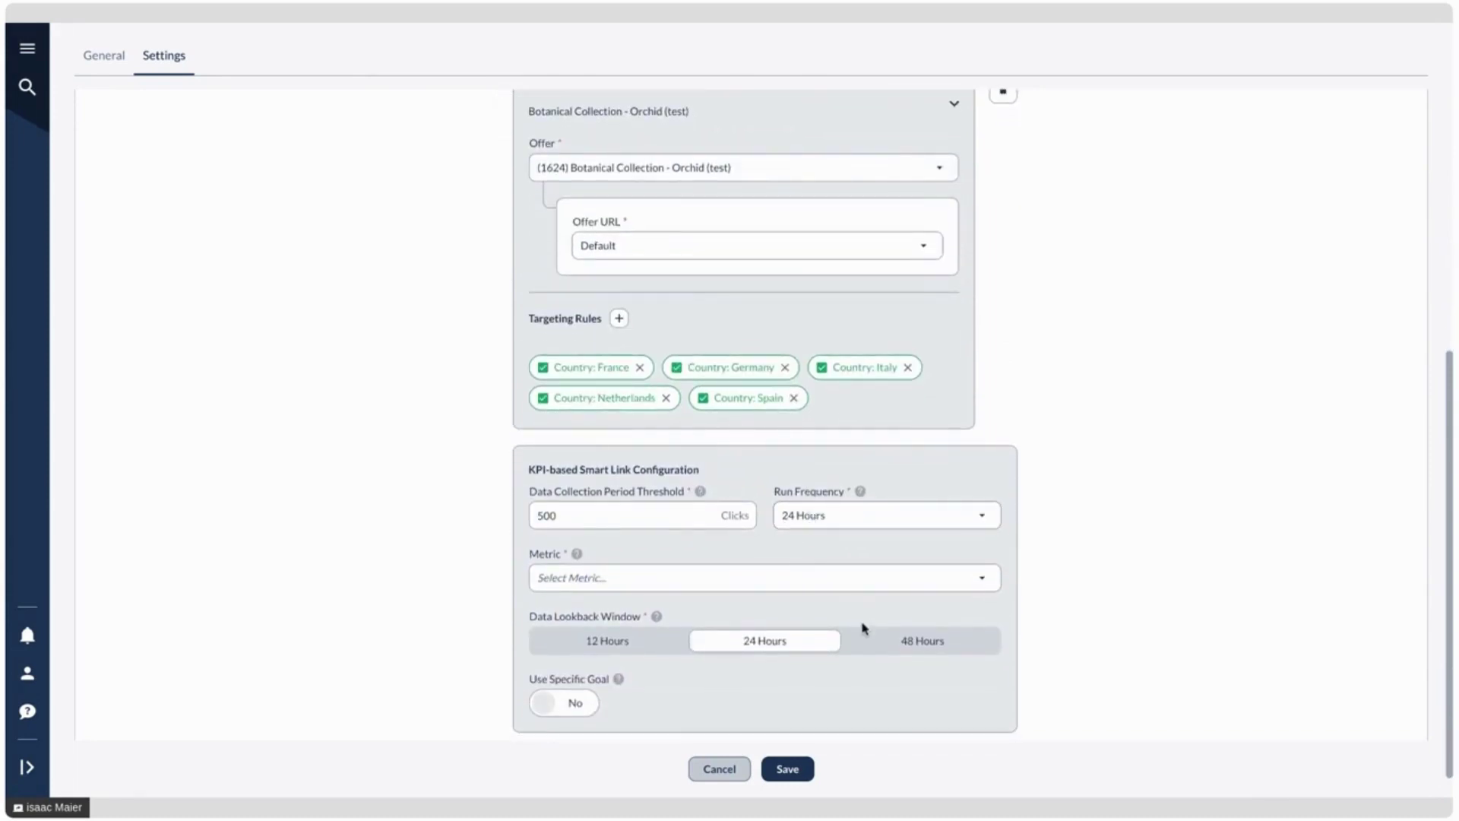
{"action": "left_click", "coordinate": [652, 585]}
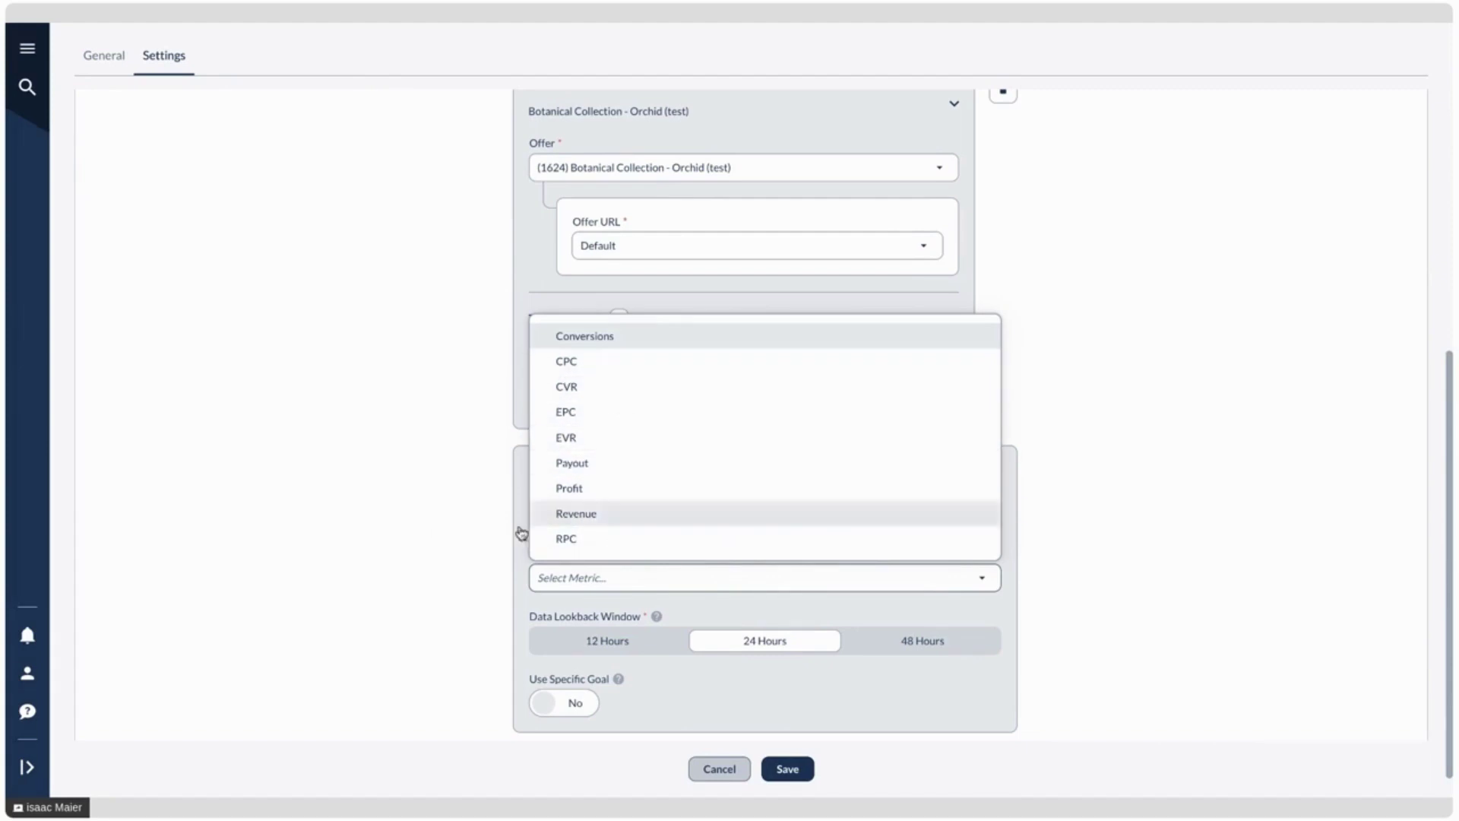
{"action": "left_click", "coordinate": [456, 551]}
- Read the explanation of the data lookback window, try its durations and set it to 48 Hours
{"action": "mouse_move", "coordinate": [656, 616]}
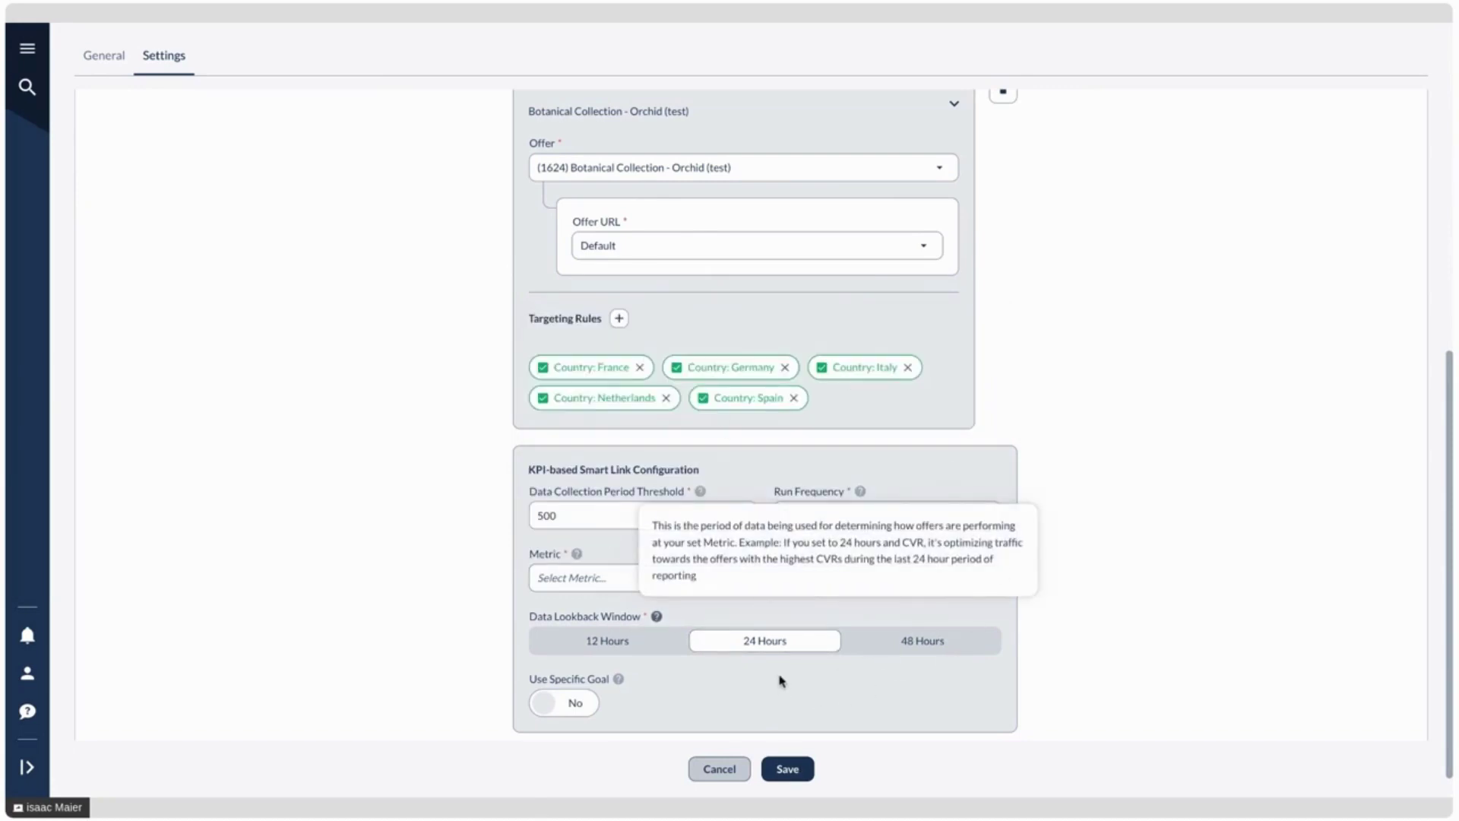
{"action": "left_click", "coordinate": [883, 648]}
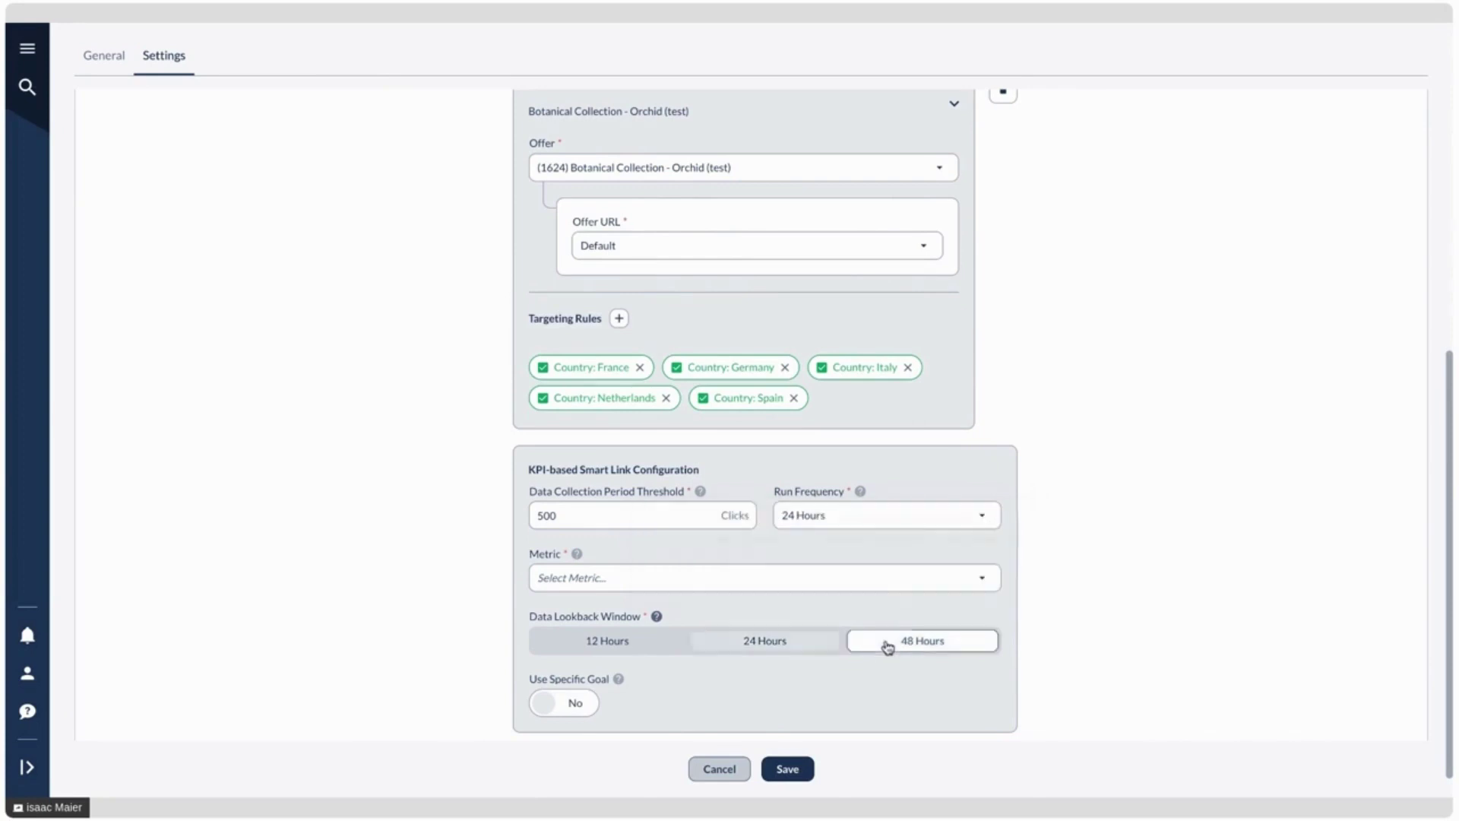
{"action": "left_click", "coordinate": [644, 639]}
{"action": "left_click", "coordinate": [746, 643]}
{"action": "left_click", "coordinate": [880, 646]}
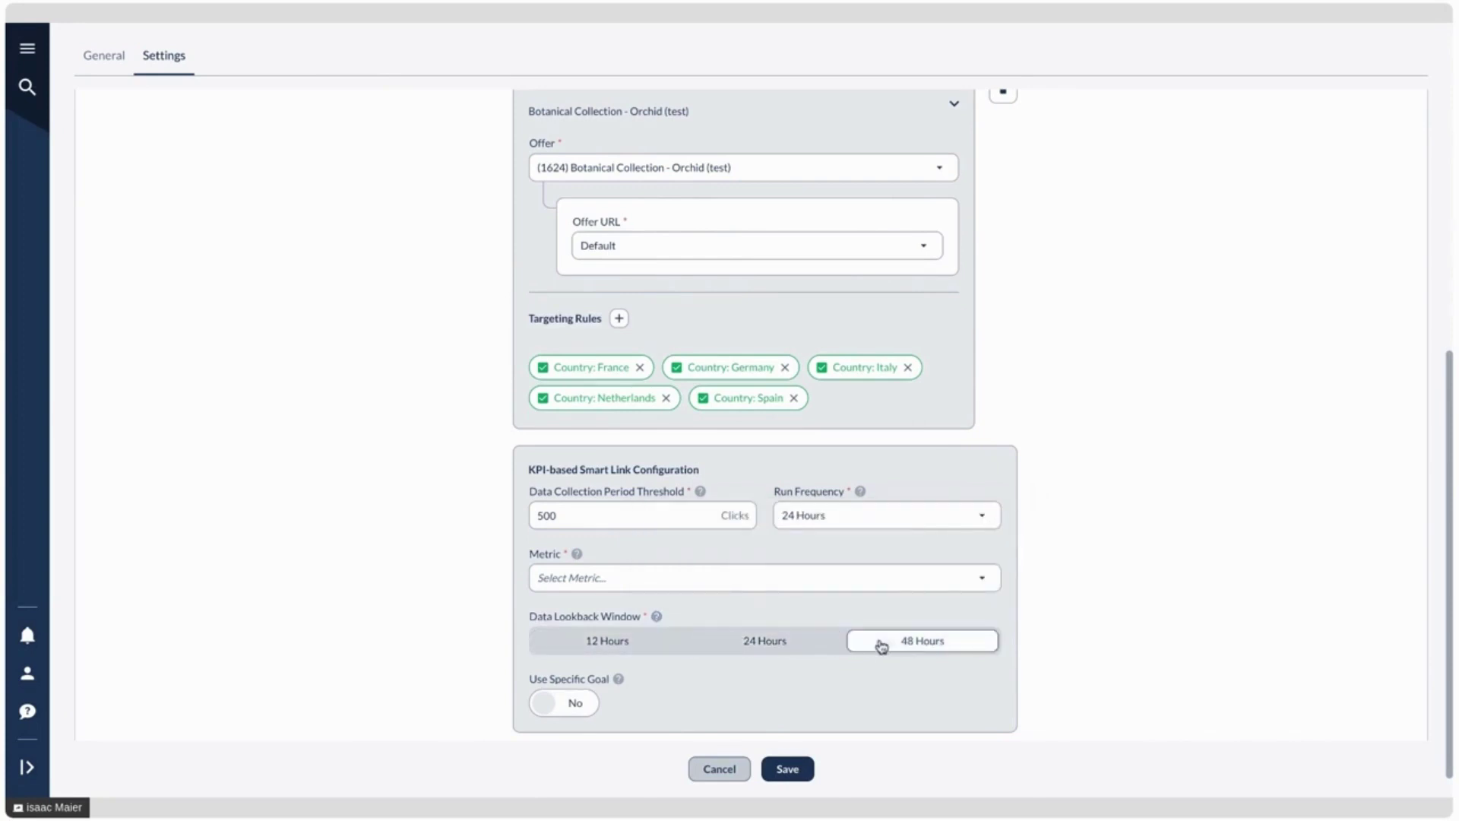
- Turn on Use Specific Goal, and consult its explanation and the selectable metrics
{"action": "left_click", "coordinate": [551, 719]}
{"action": "mouse_move", "coordinate": [619, 678]}
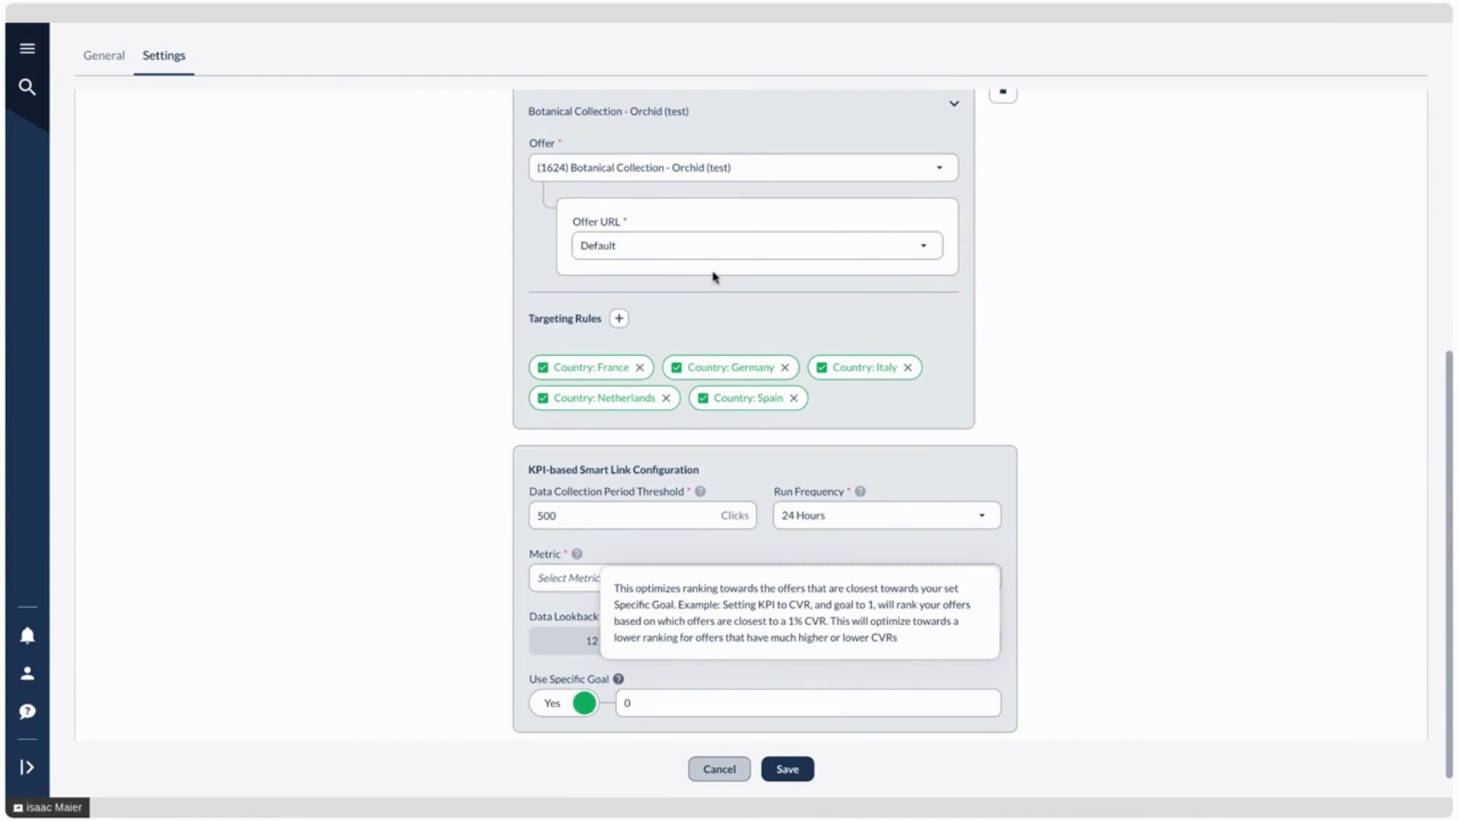
{"action": "left_click", "coordinate": [691, 711]}
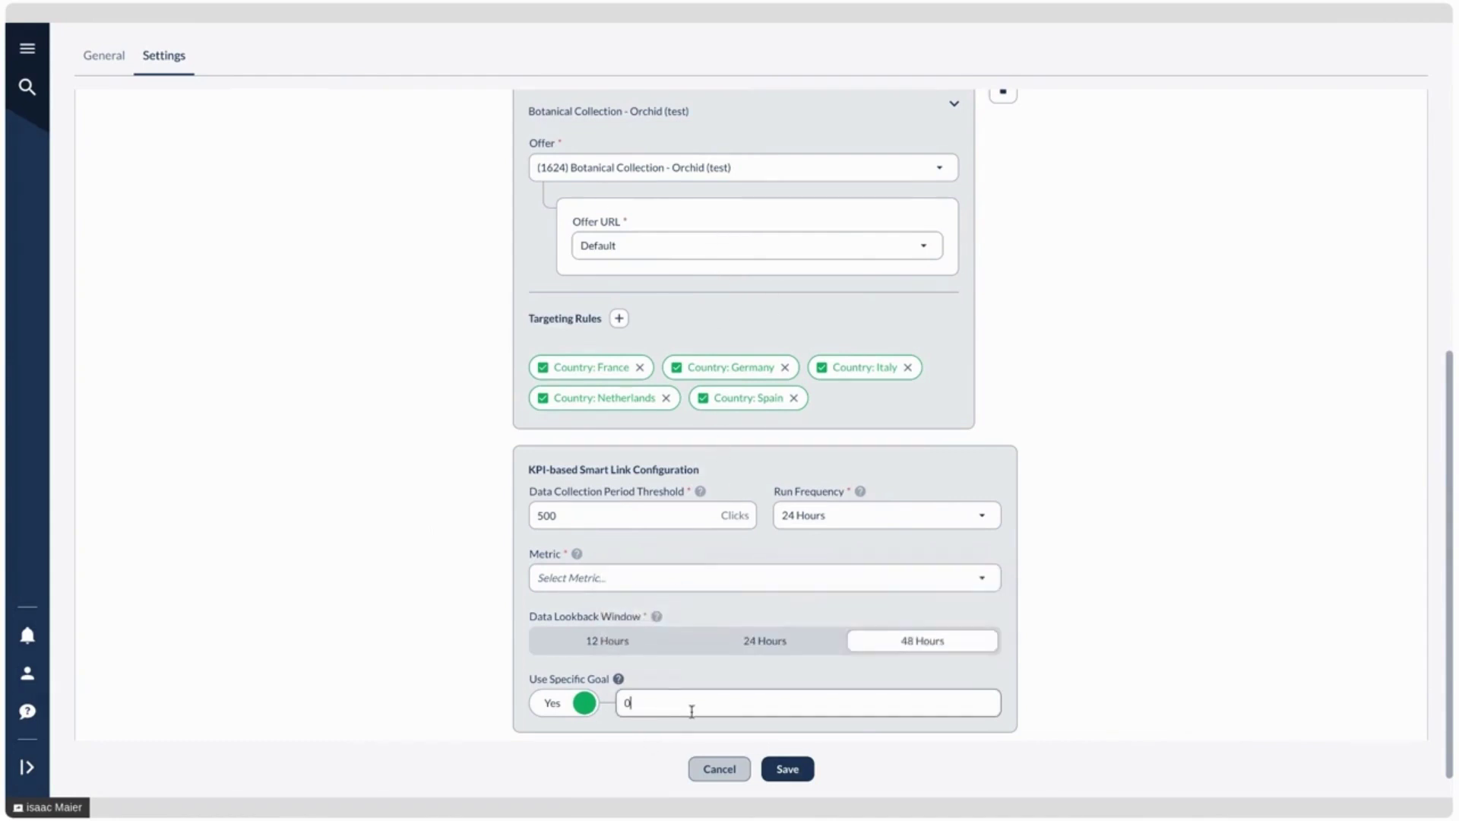
{"action": "mouse_move", "coordinate": [618, 680]}
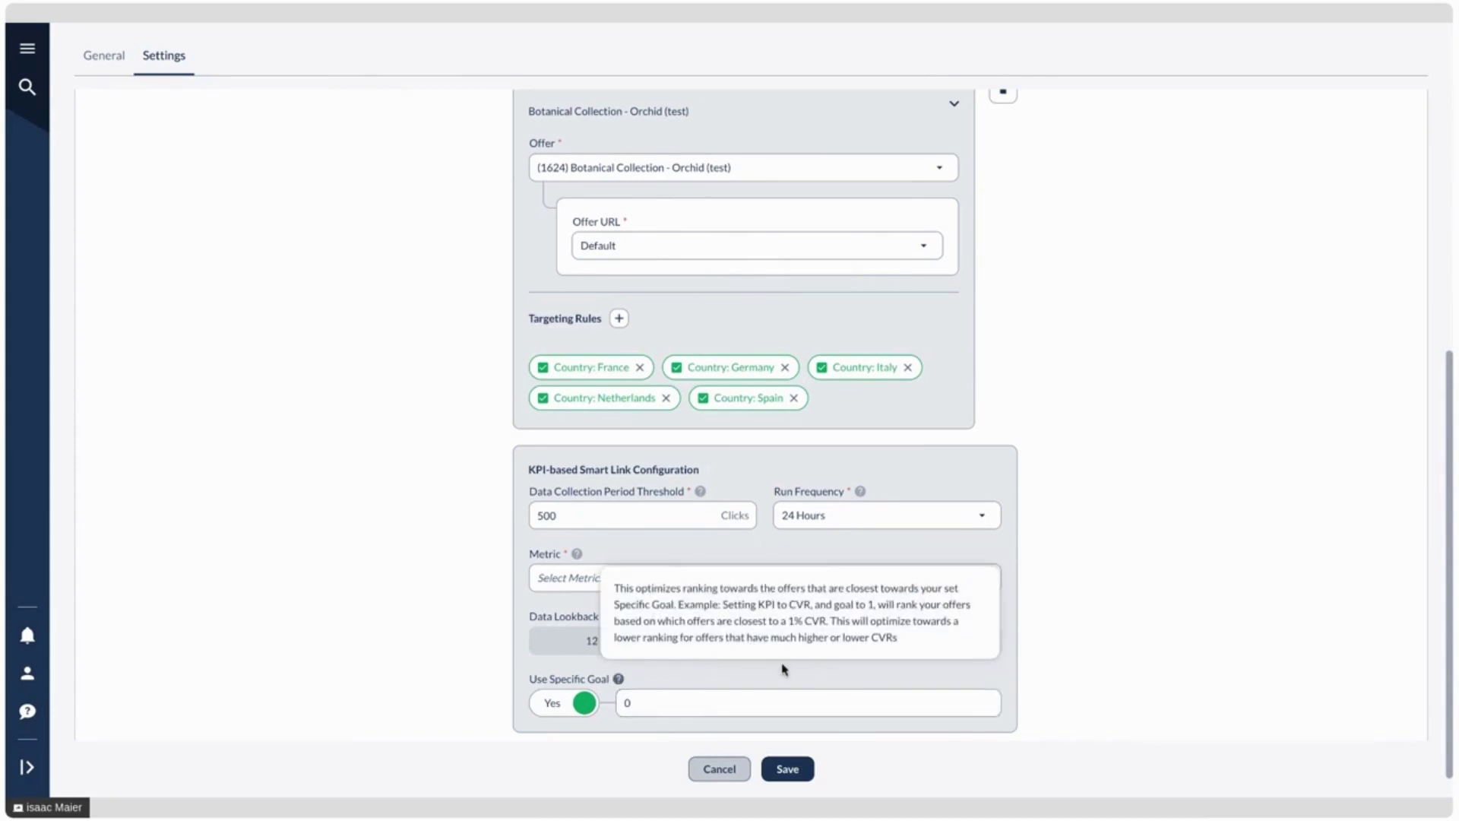
{"action": "left_click", "coordinate": [608, 579]}
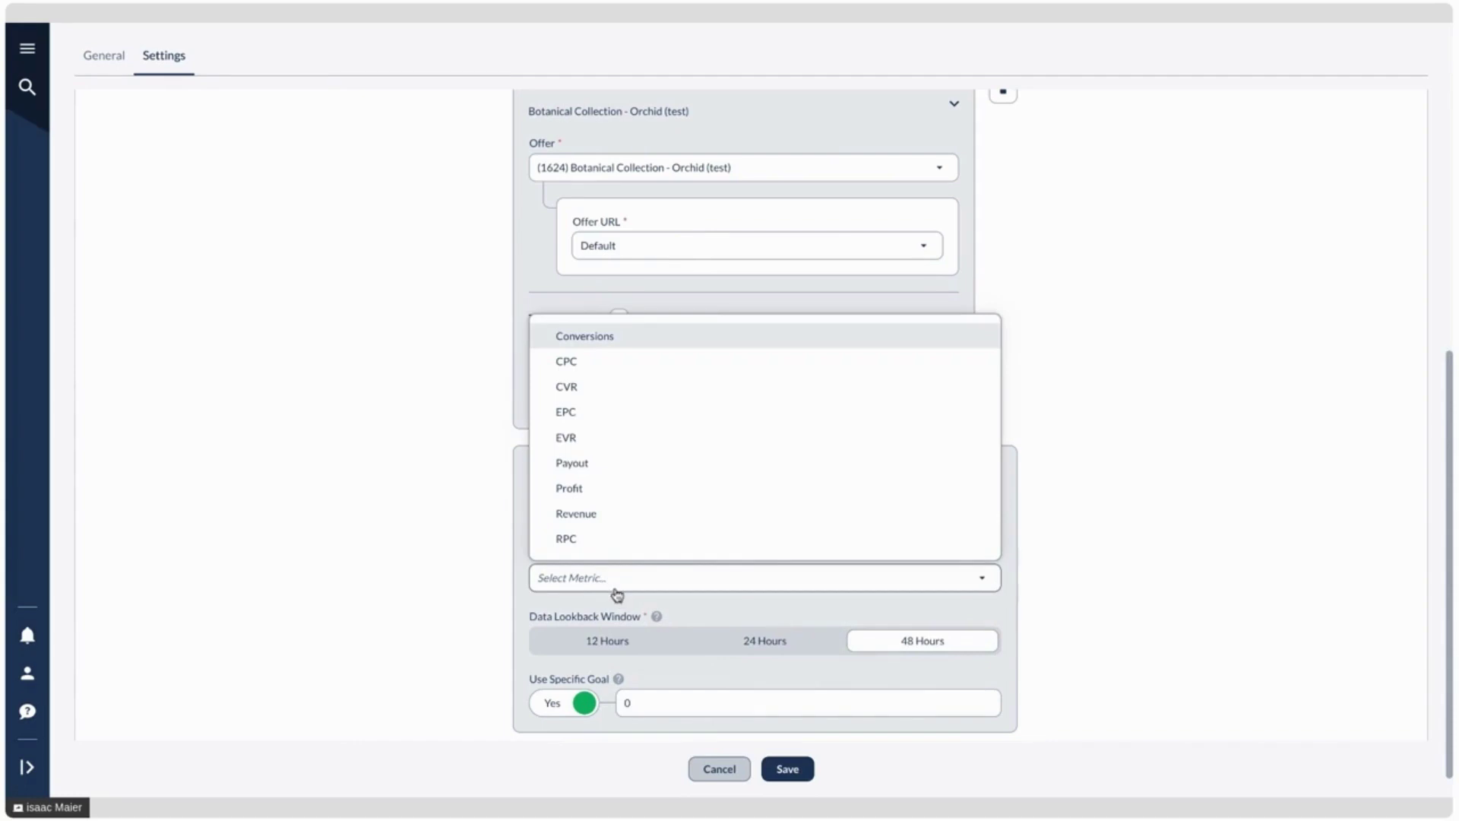
{"action": "left_click", "coordinate": [462, 668]}
- Open the targeting rules of the (211) ECOM - TEST PRODUCT offer and examine the platform and device type options
{"action": "scroll", "coordinate": [461, 669], "scroll_direction": "up", "scroll_amount": 1}
{"action": "scroll", "coordinate": [462, 668], "scroll_direction": "up", "scroll_amount": 5}
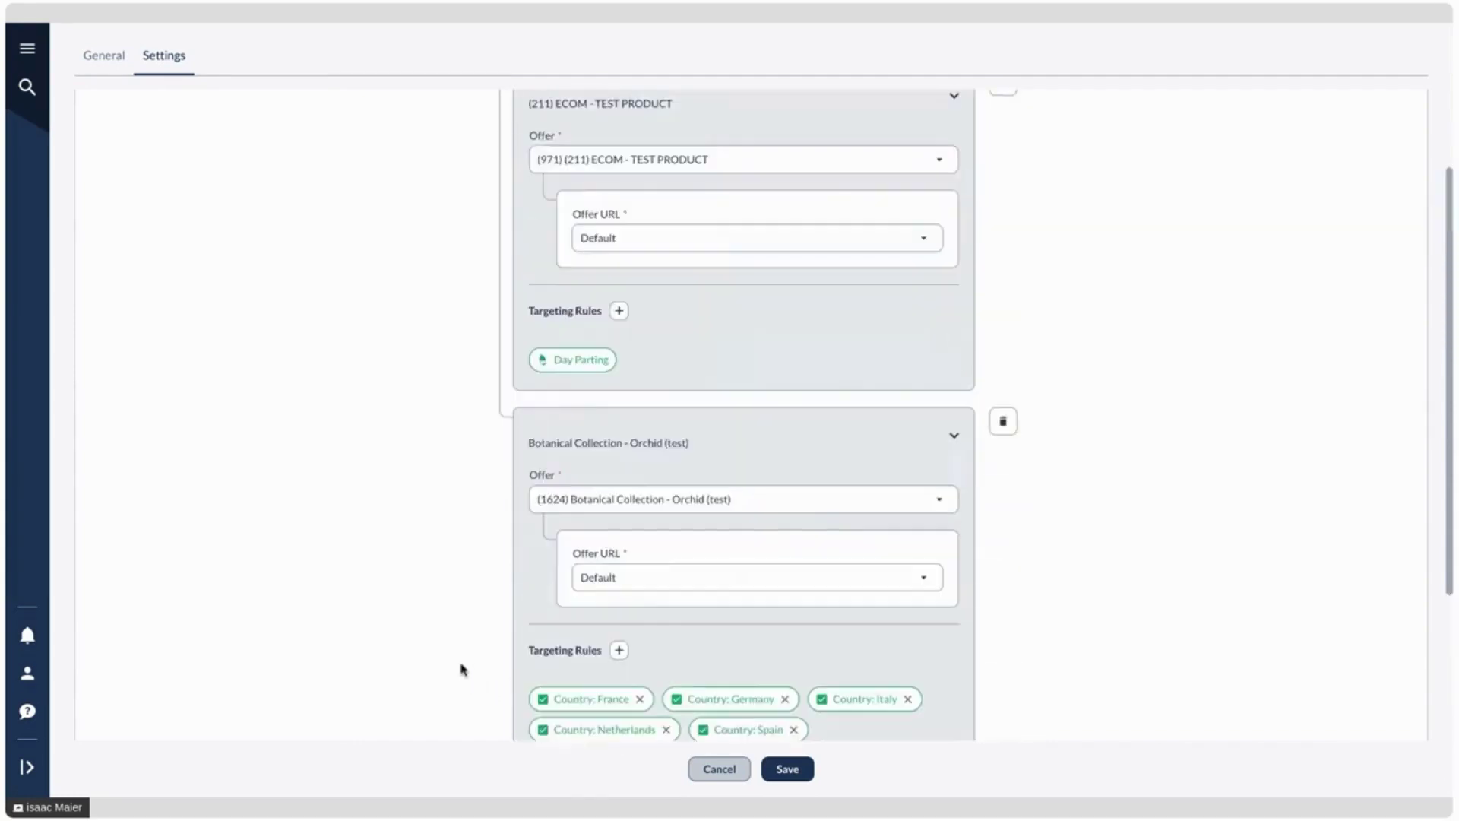
{"action": "scroll", "coordinate": [462, 669], "scroll_direction": "down", "scroll_amount": 1}
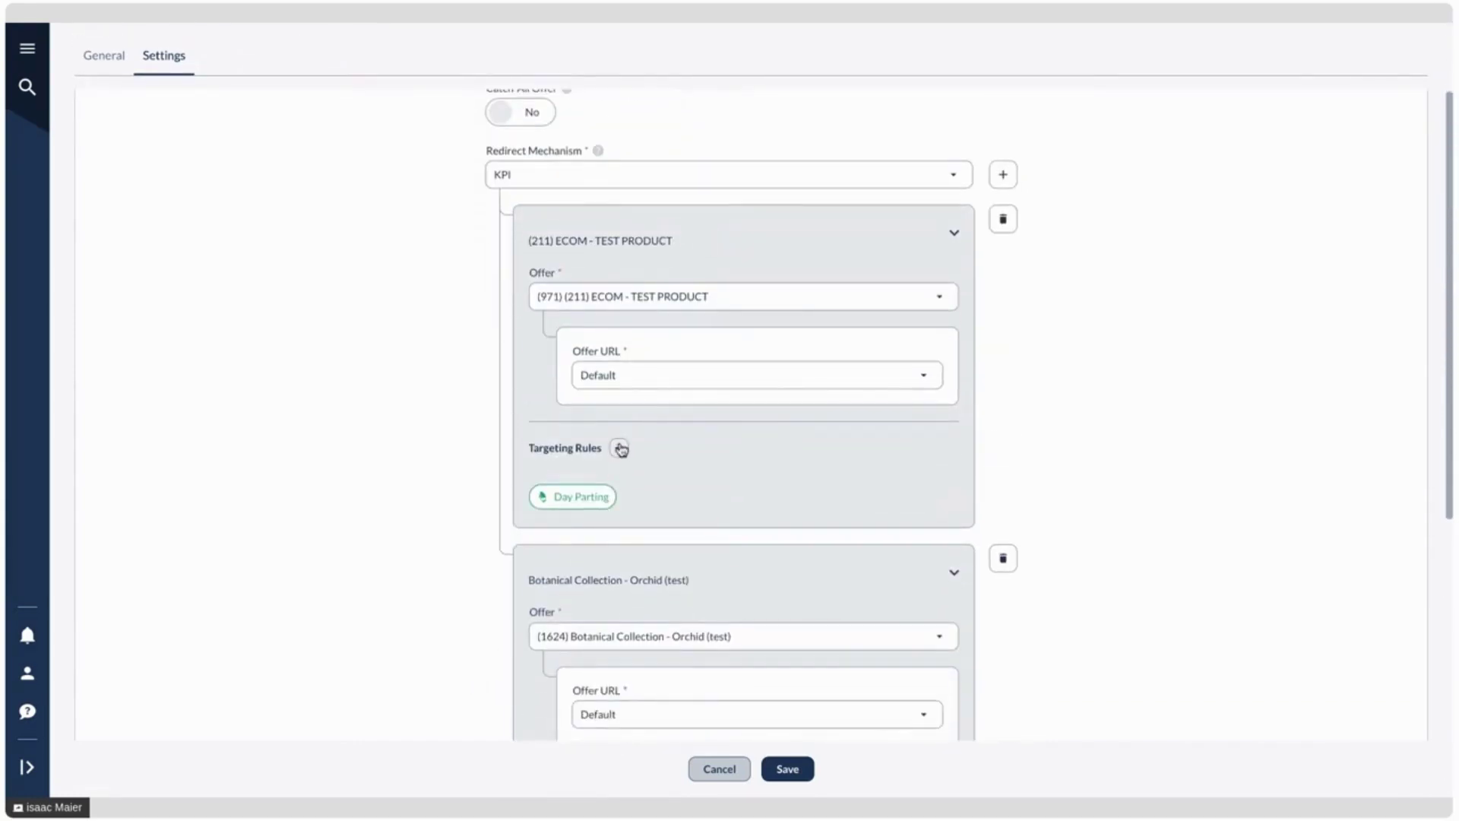
{"action": "left_click", "coordinate": [619, 447]}
{"action": "scroll", "coordinate": [620, 519], "scroll_direction": "down", "scroll_amount": 1}
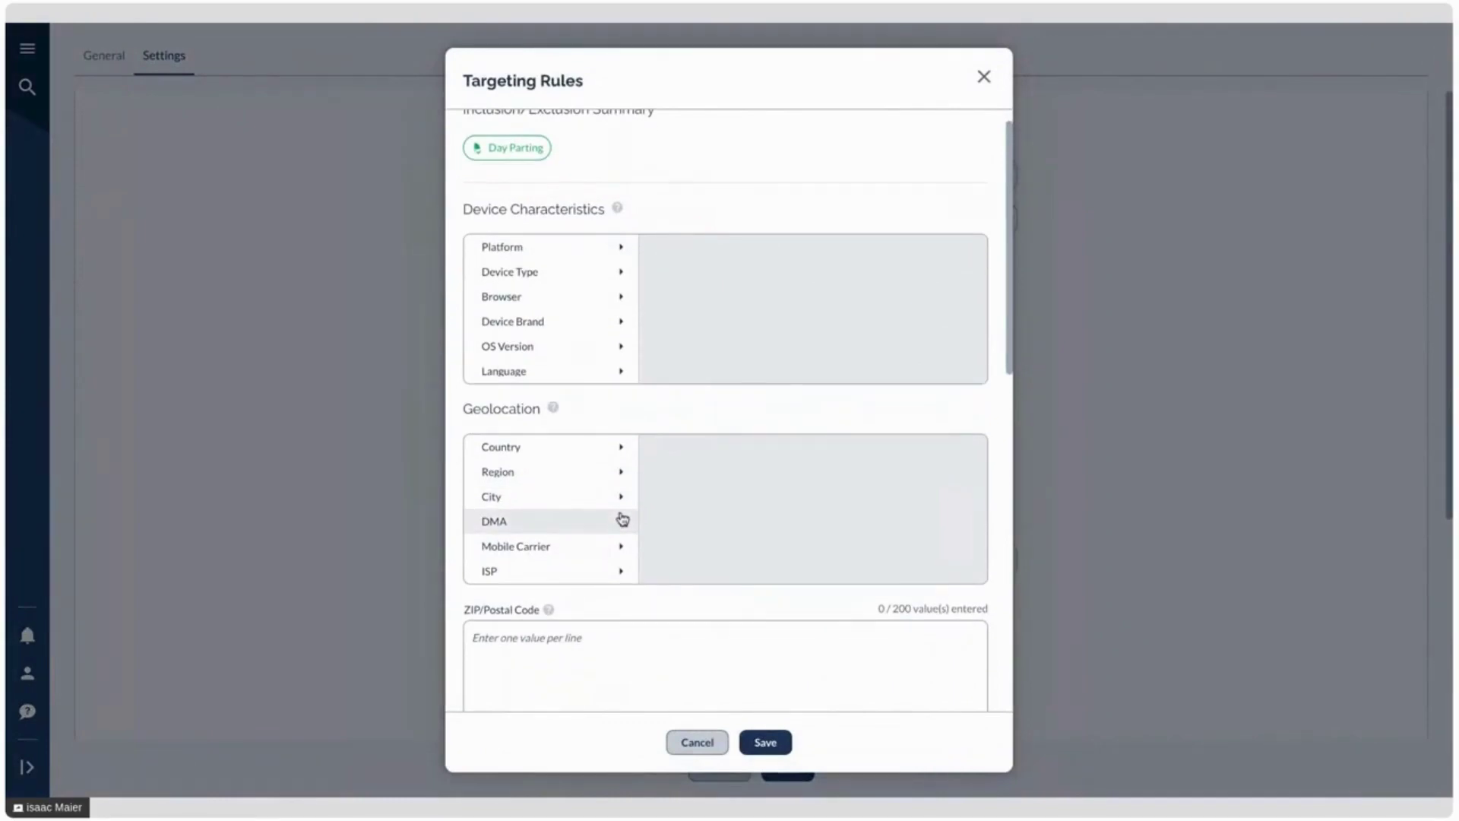
{"action": "scroll", "coordinate": [620, 519], "scroll_direction": "up", "scroll_amount": 1}
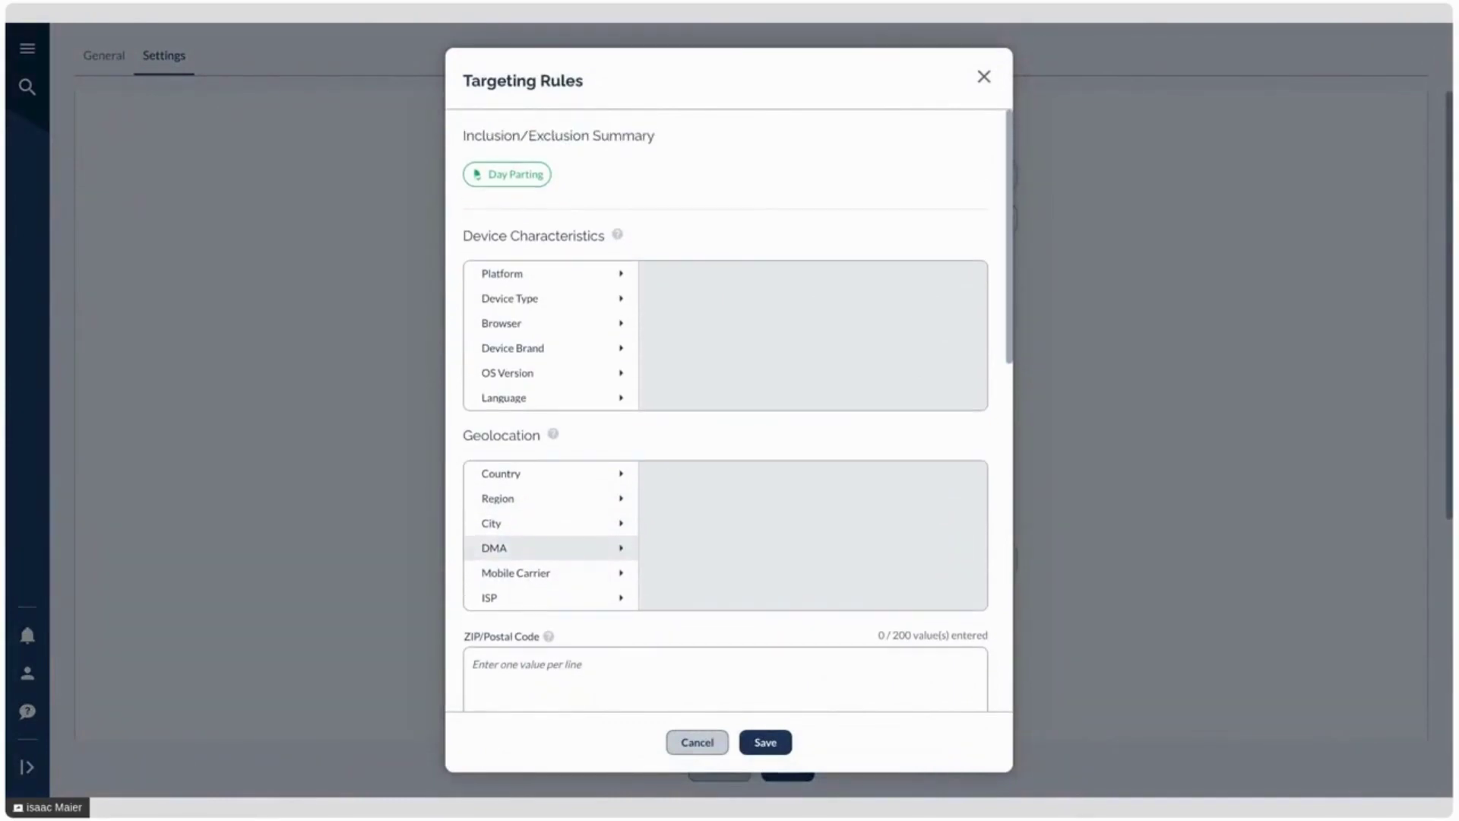
{"action": "left_click", "coordinate": [614, 280]}
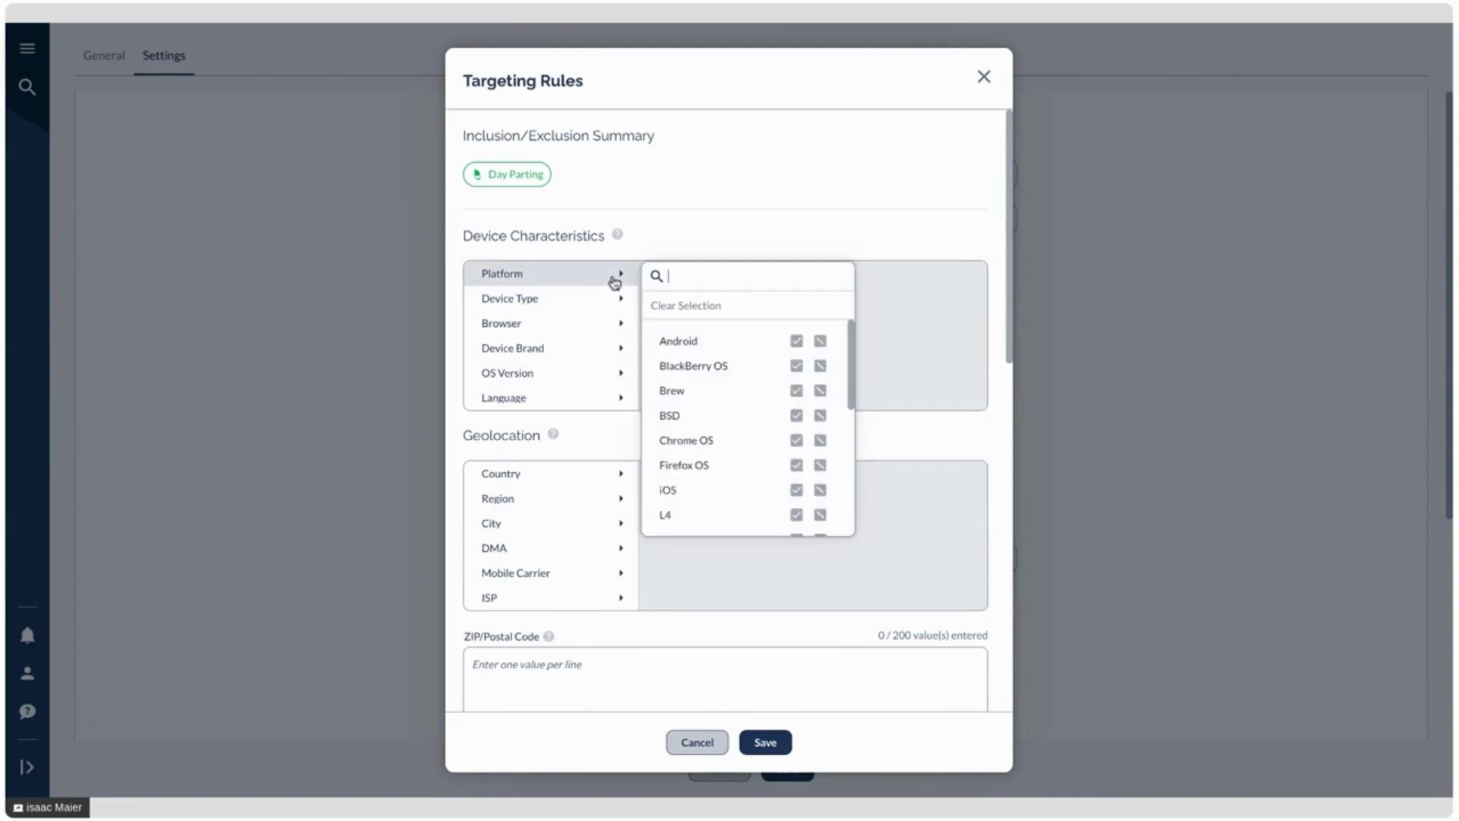
{"action": "scroll", "coordinate": [707, 426], "scroll_direction": "down", "scroll_amount": 5}
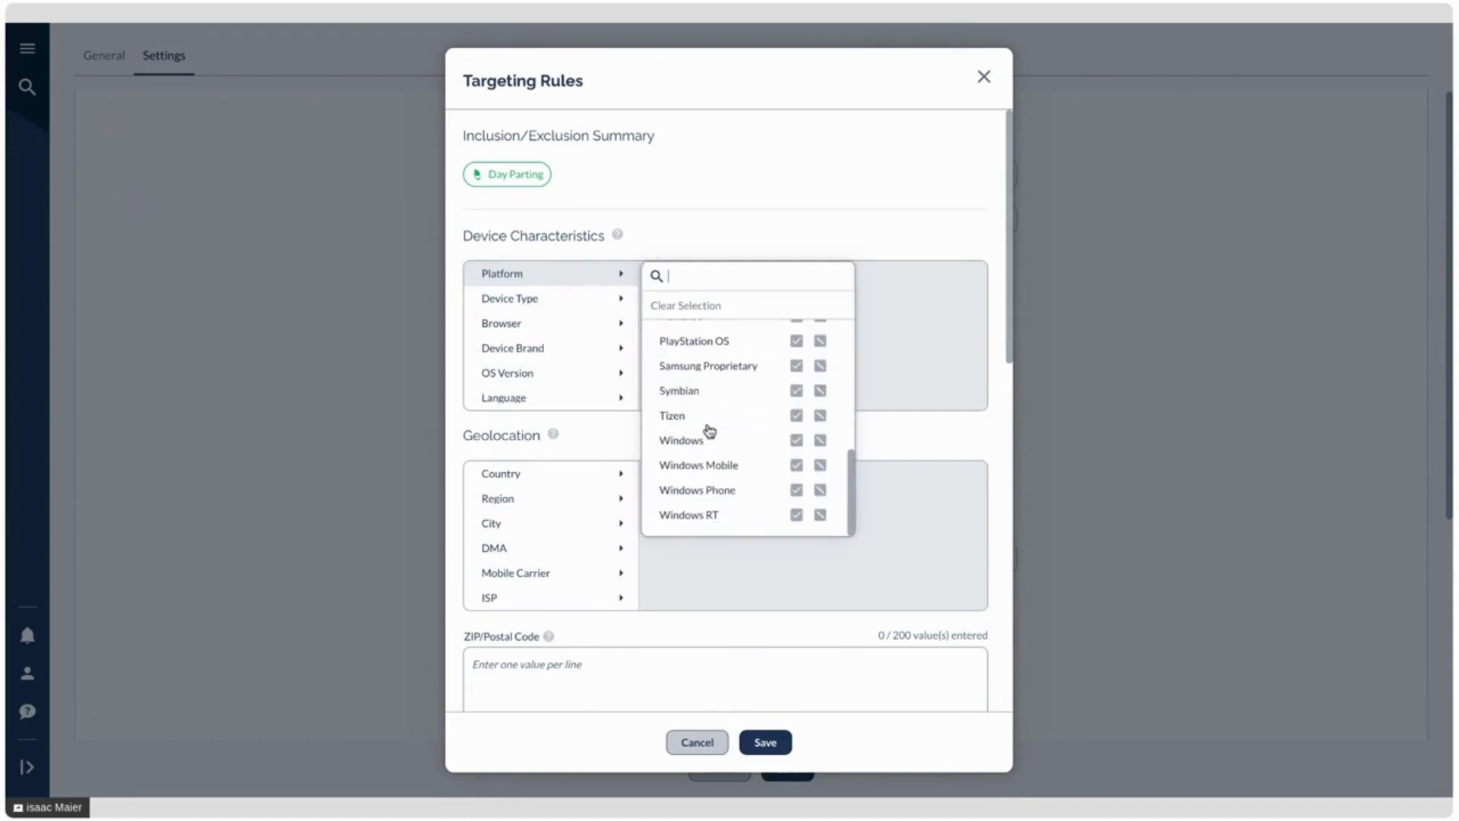
{"action": "left_click", "coordinate": [580, 298]}
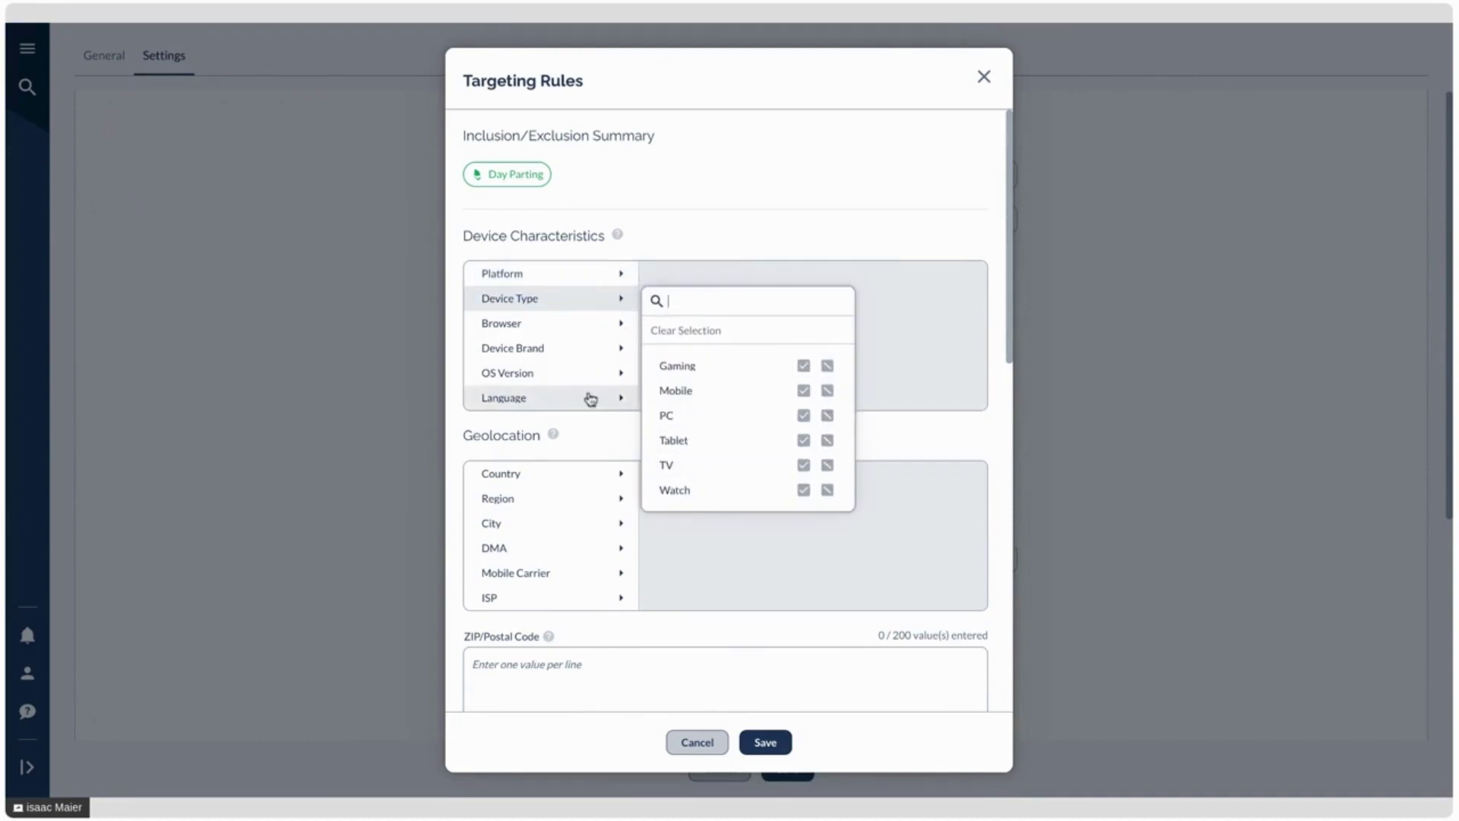
{"action": "left_click", "coordinate": [445, 412]}
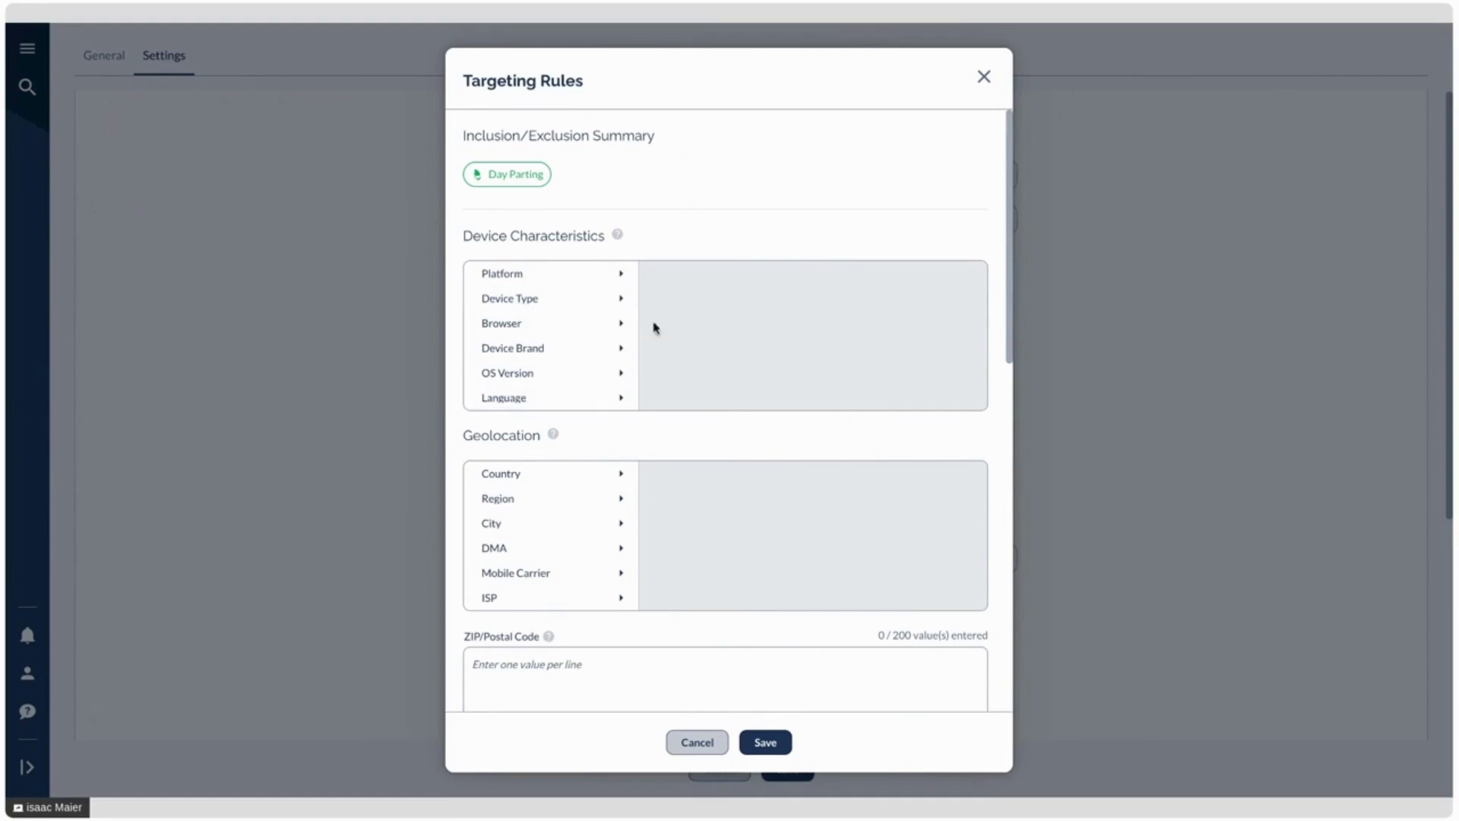
- Set the connection type in the offer's targeting rules to Mobile
{"action": "scroll", "coordinate": [621, 462], "scroll_direction": "down", "scroll_amount": 3}
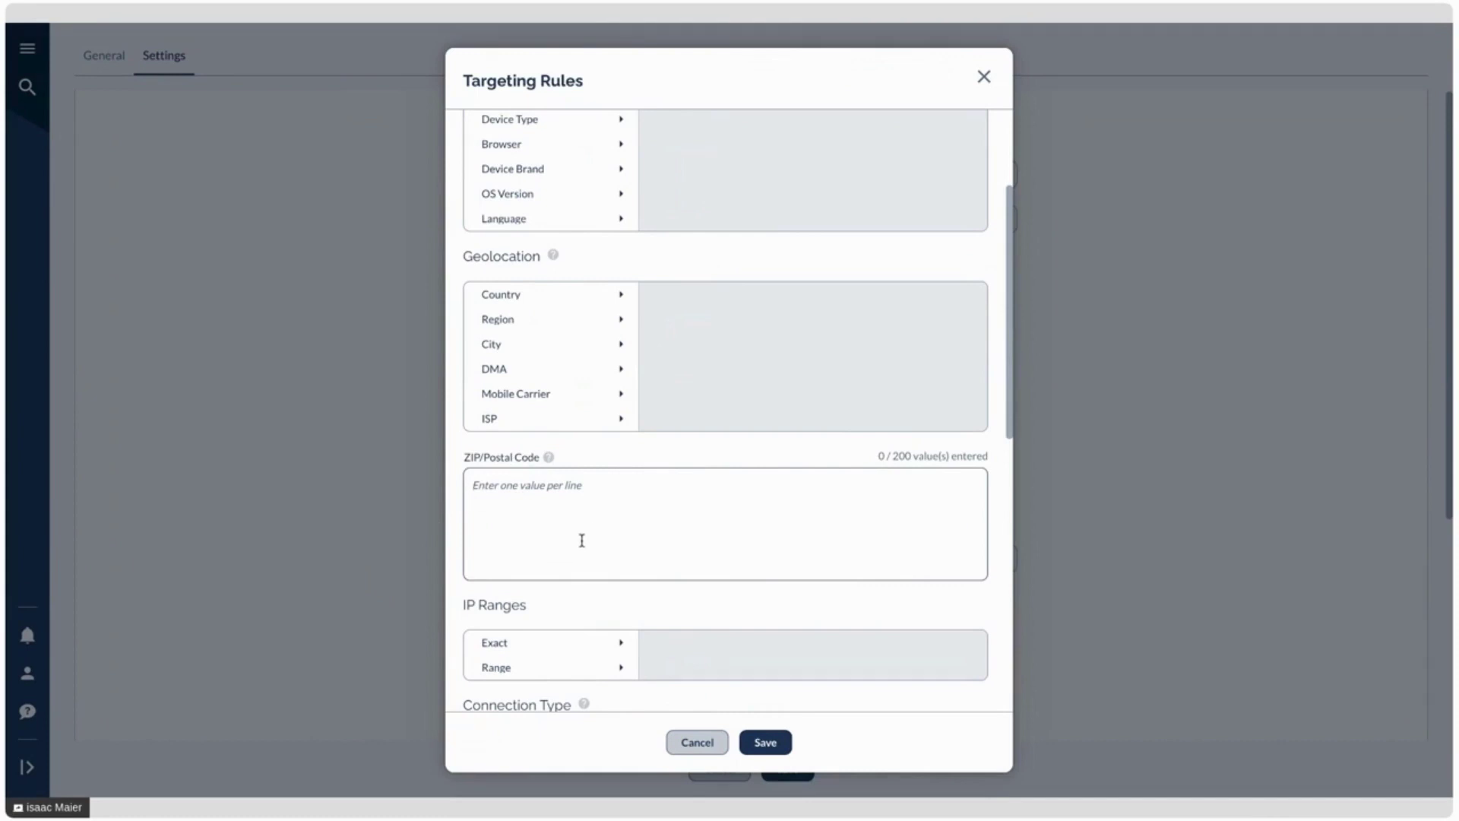
{"action": "scroll", "coordinate": [584, 526], "scroll_direction": "down", "scroll_amount": 4}
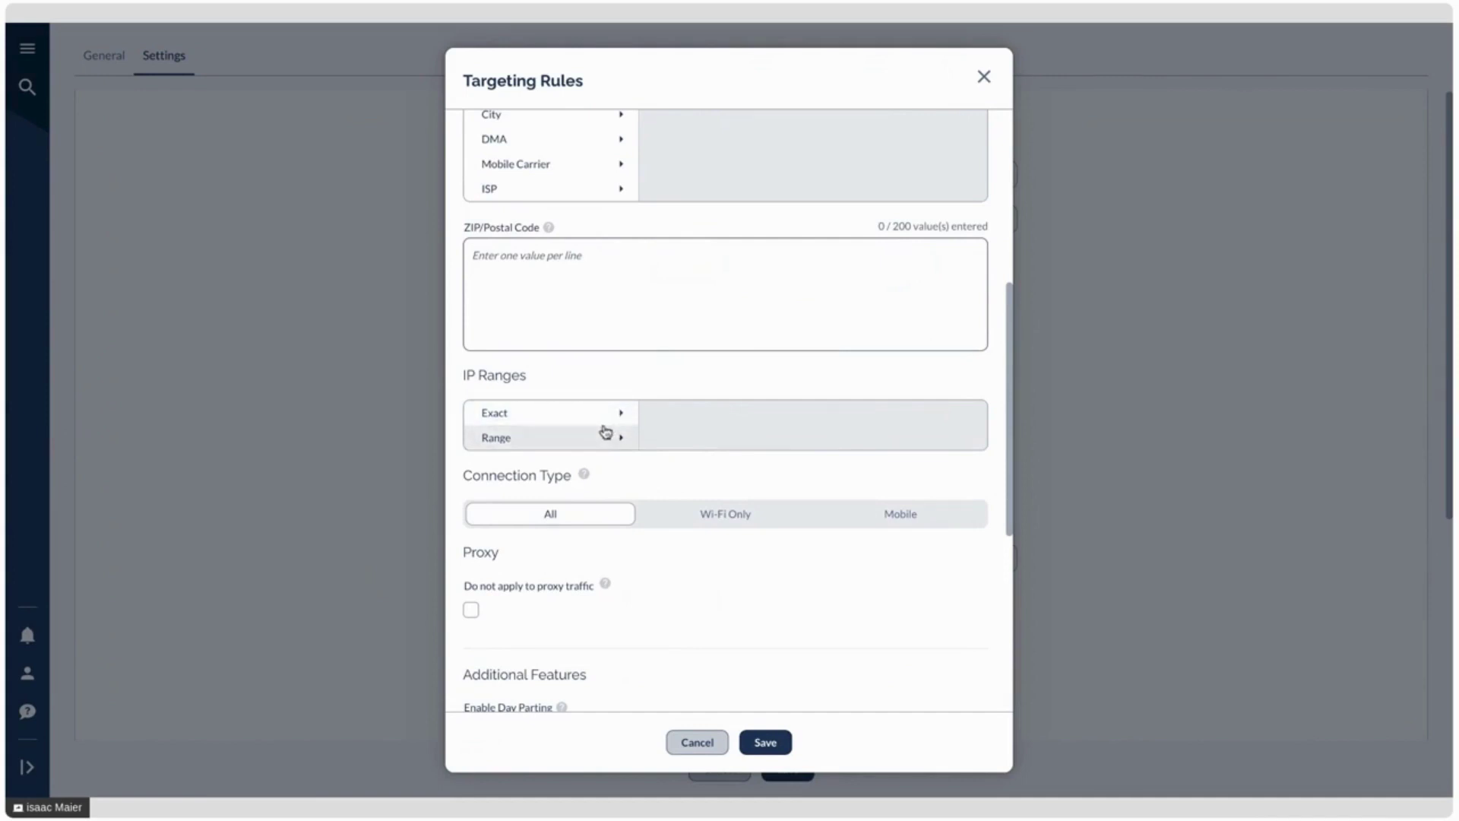
{"action": "left_click", "coordinate": [752, 518]}
{"action": "left_click", "coordinate": [908, 524]}
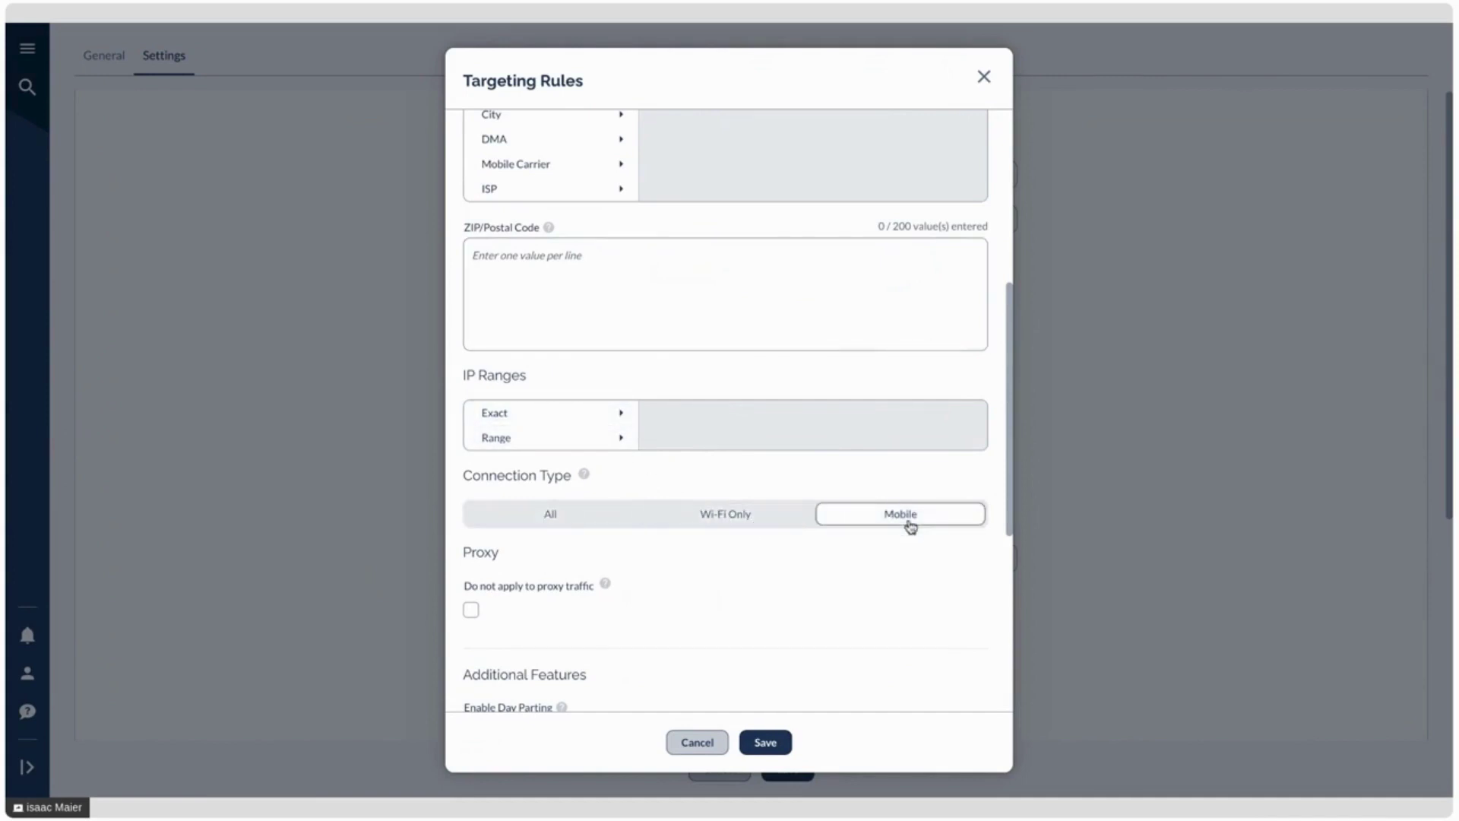
{"action": "left_click", "coordinate": [784, 523]}
{"action": "left_click", "coordinate": [836, 521]}
- Read the explanation of the proxy traffic option and review the day parting settings below it
{"action": "scroll", "coordinate": [712, 633], "scroll_direction": "down", "scroll_amount": 5}
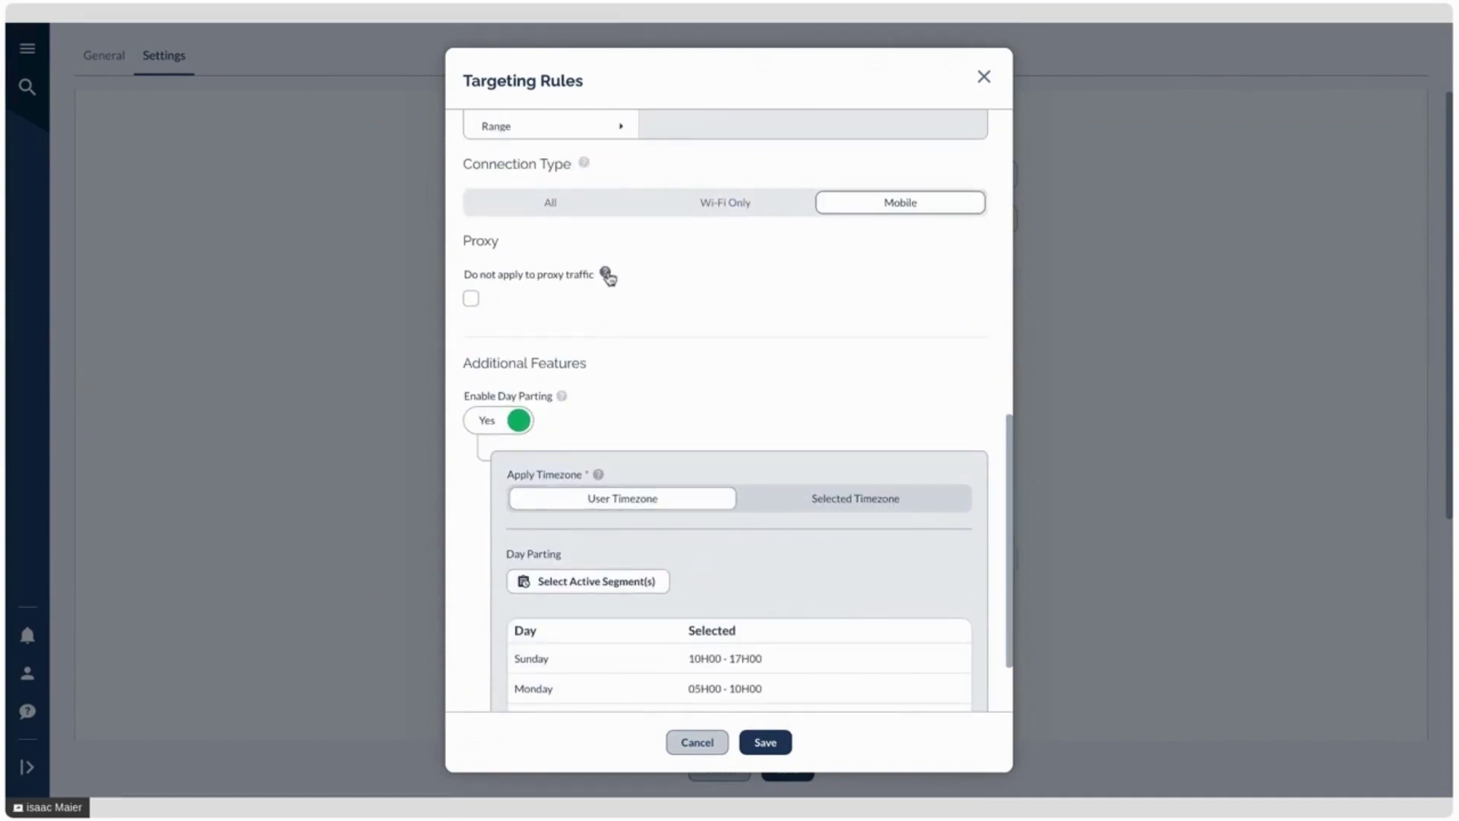
{"action": "mouse_move", "coordinate": [608, 274]}
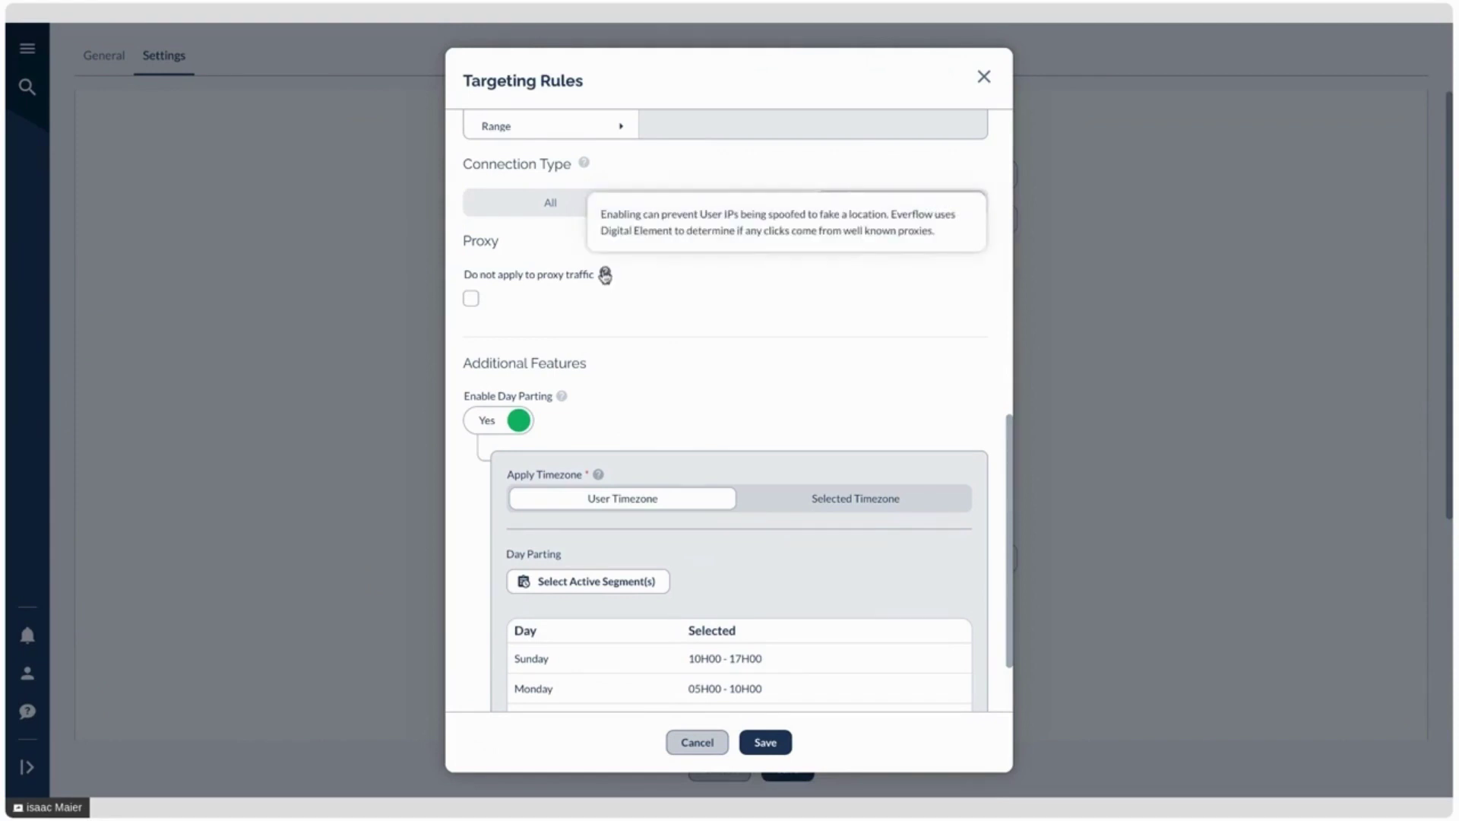
{"action": "scroll", "coordinate": [622, 380], "scroll_direction": "down", "scroll_amount": 2}
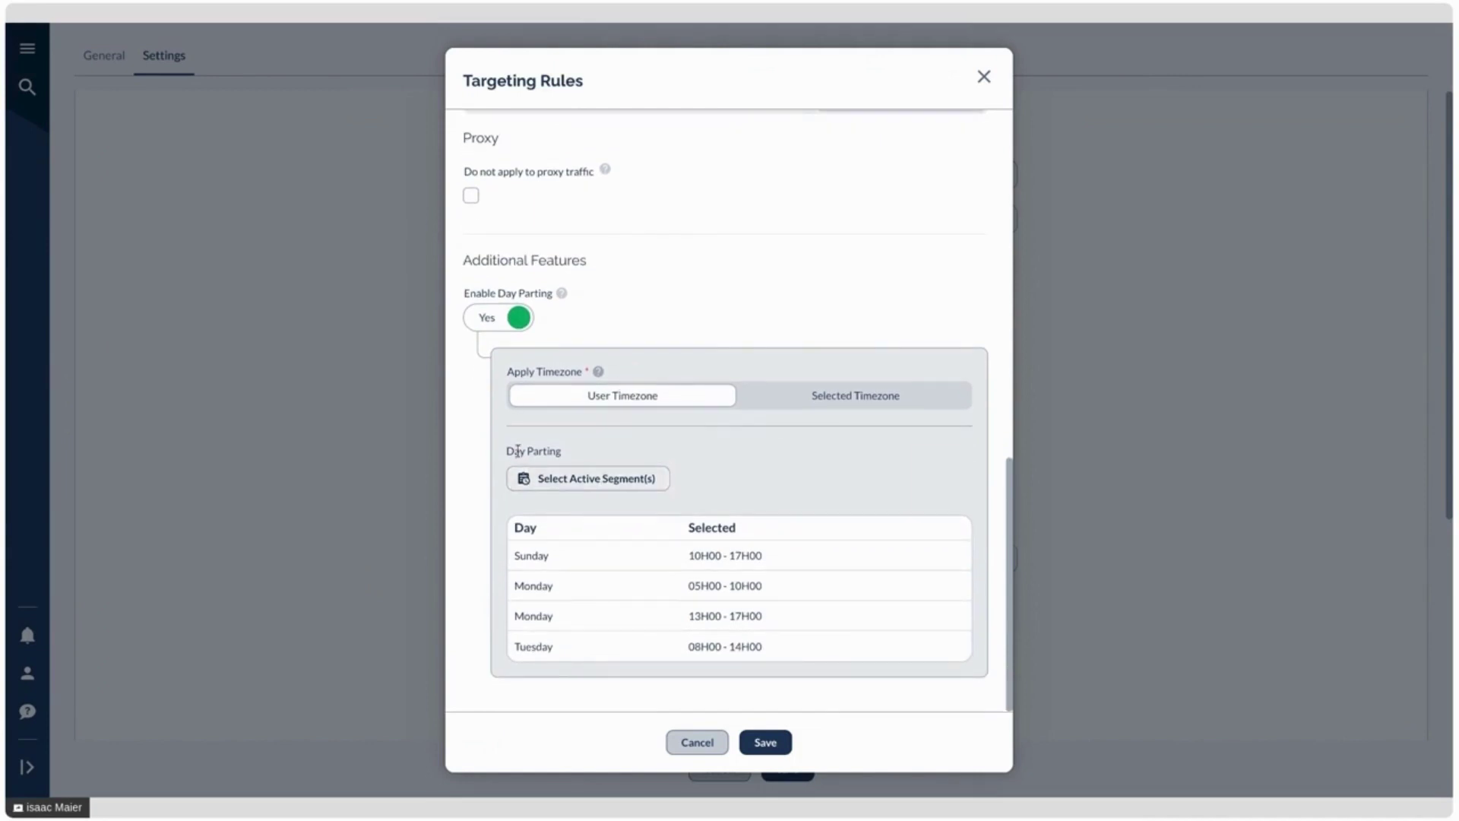
{"action": "scroll", "coordinate": [578, 304], "scroll_direction": "down", "scroll_amount": 1}
- Turn day parting off and on again, and inspect its active segments, cancelling without changes
{"action": "left_click", "coordinate": [520, 319]}
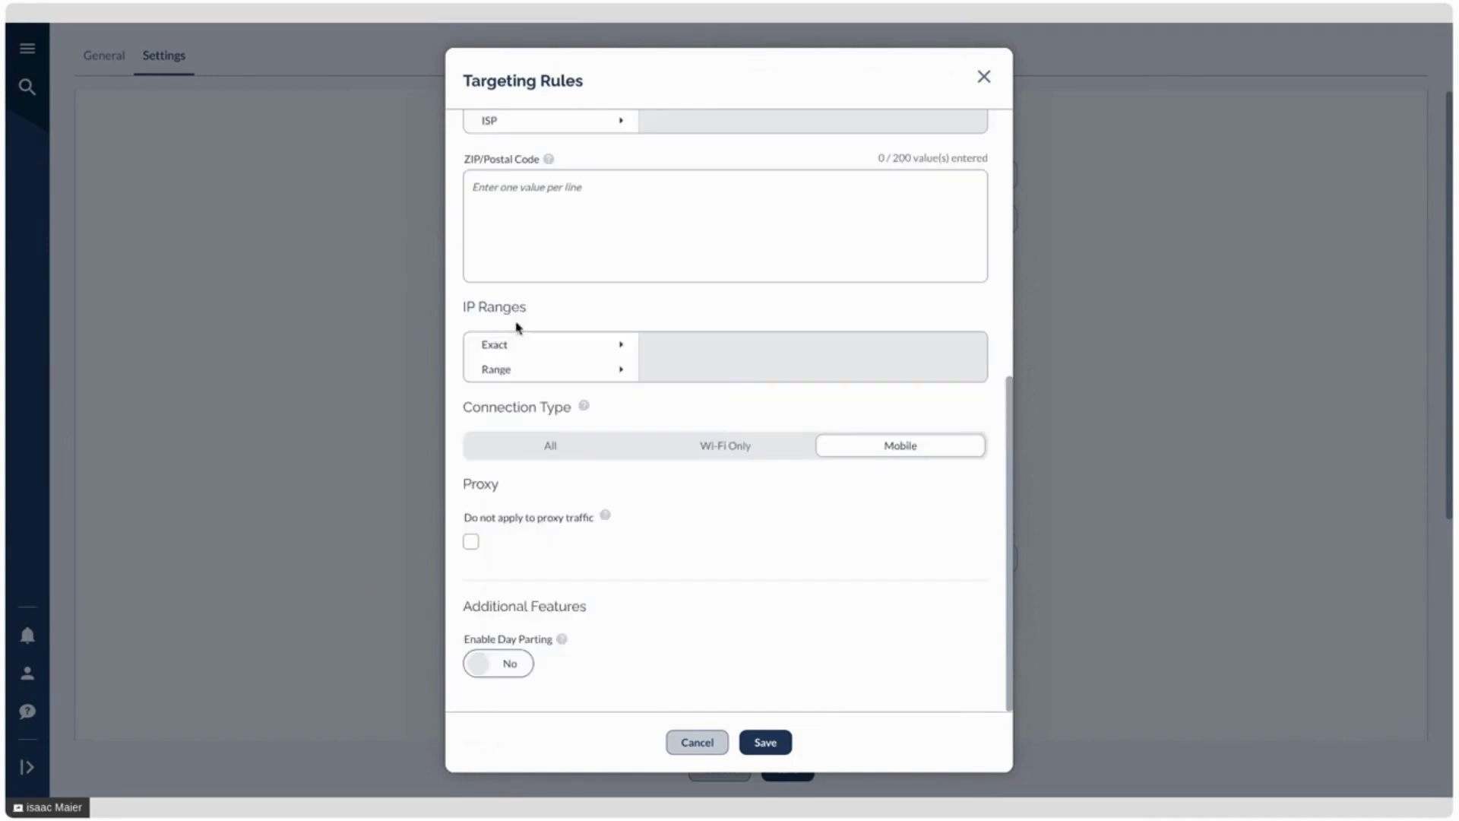
{"action": "left_click", "coordinate": [480, 666]}
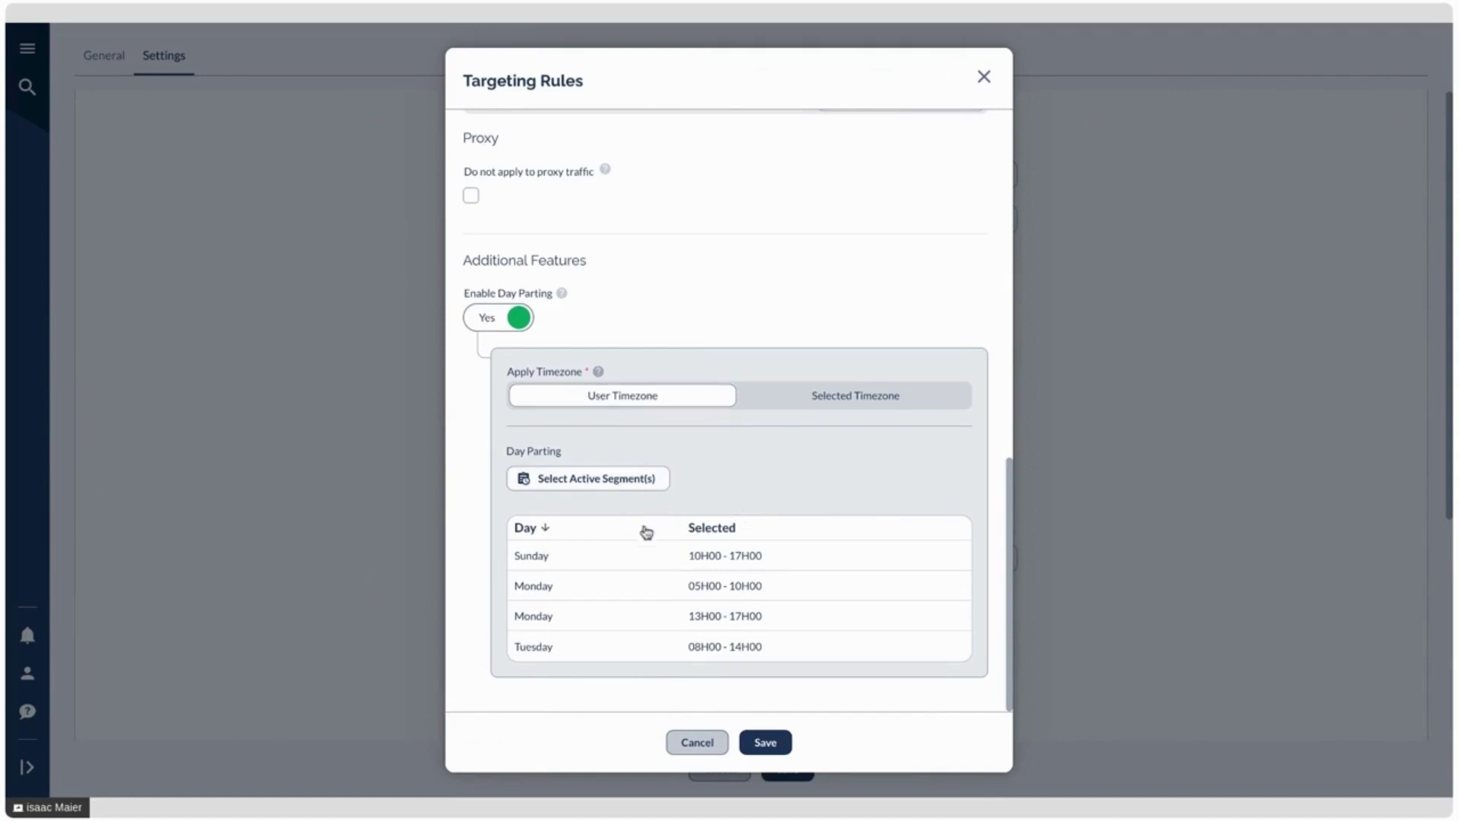
{"action": "left_click", "coordinate": [629, 484]}
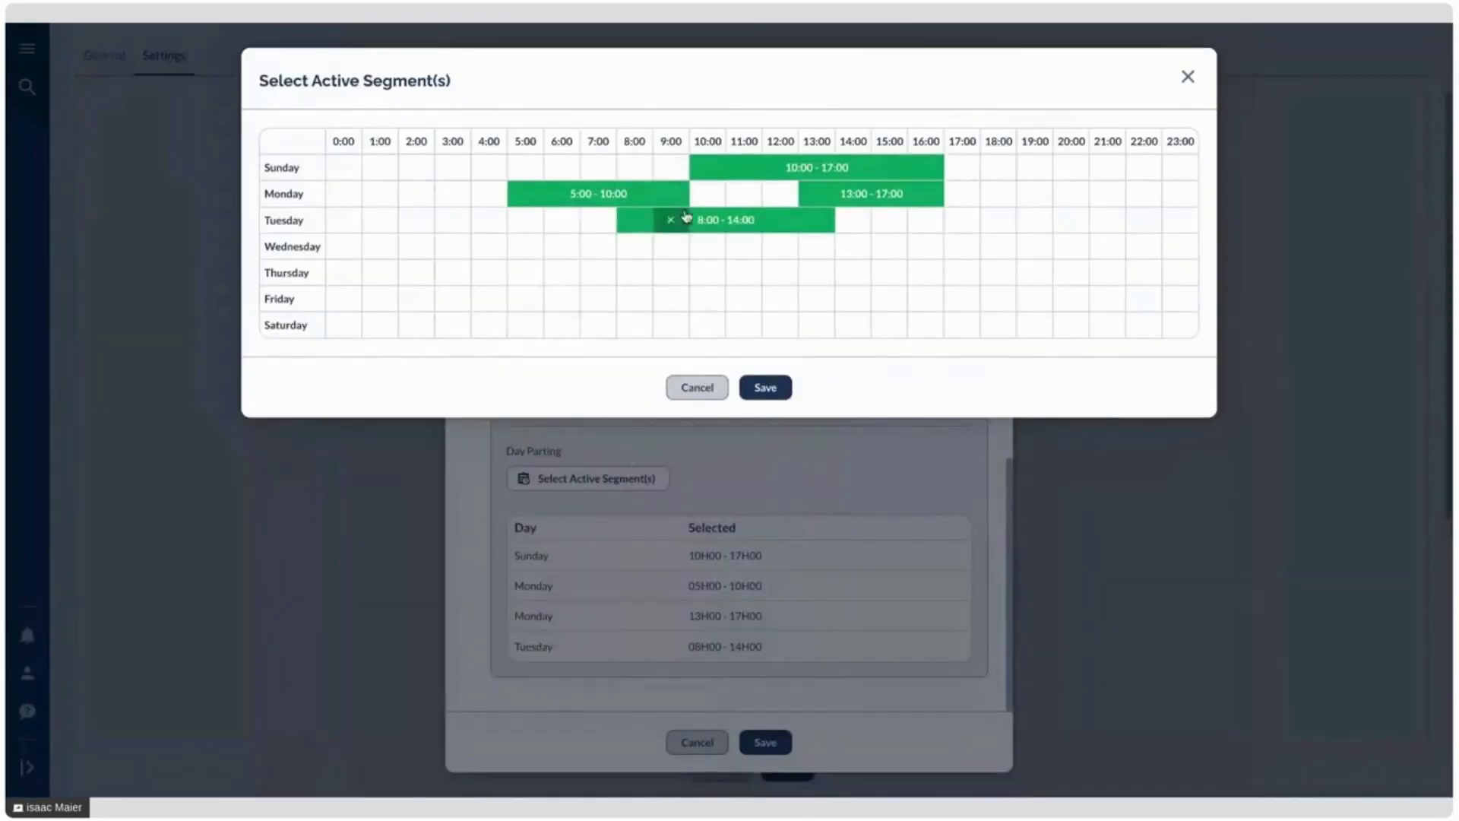
{"action": "left_click", "coordinate": [705, 388]}
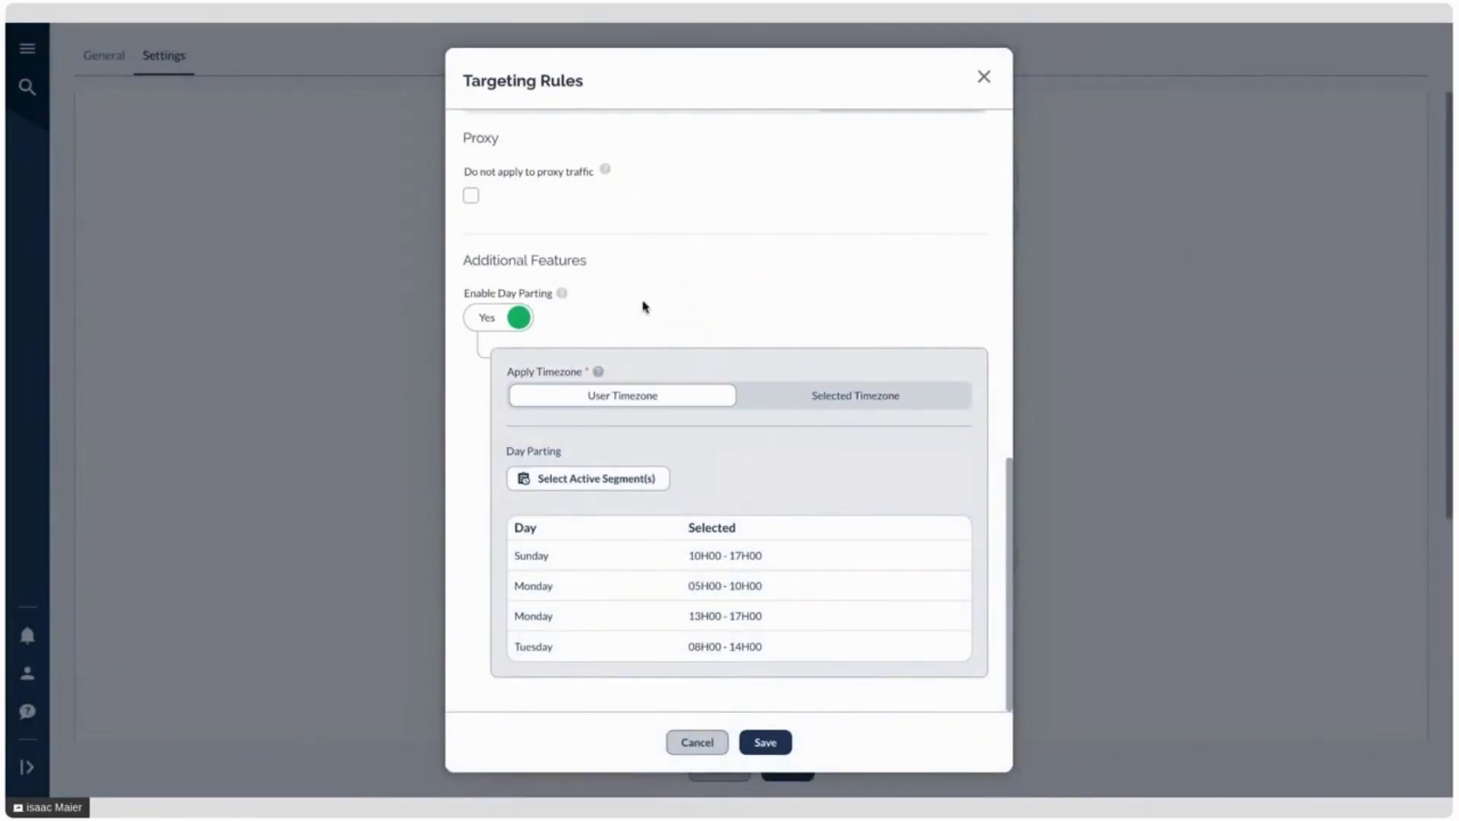
- Try applying the selected timezone (GMT-02:30) America/St_Johns to the offer's day parting, and cancel the targeting rule changes
{"action": "left_click", "coordinate": [914, 397]}
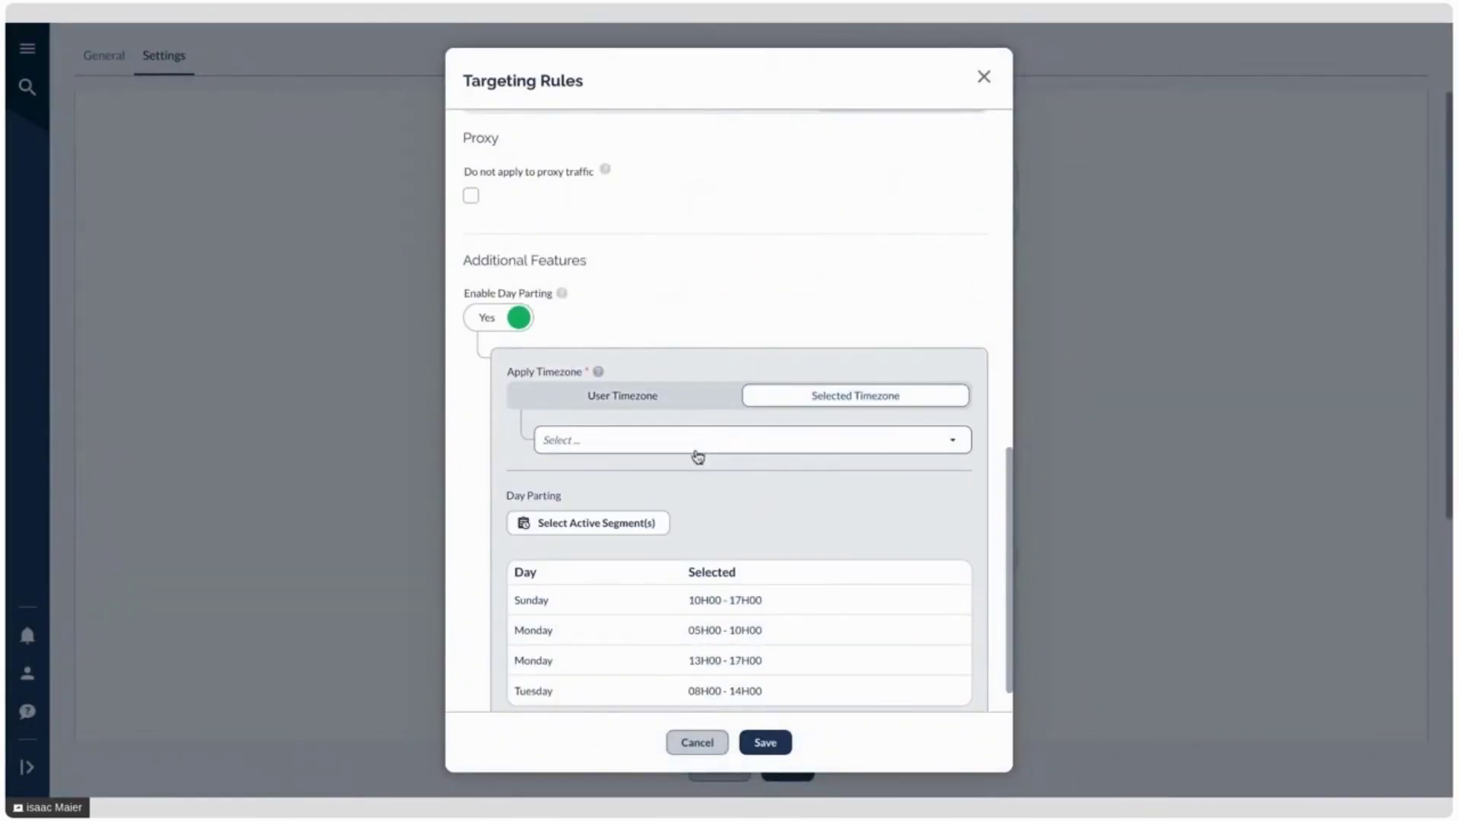
{"action": "left_click", "coordinate": [742, 447]}
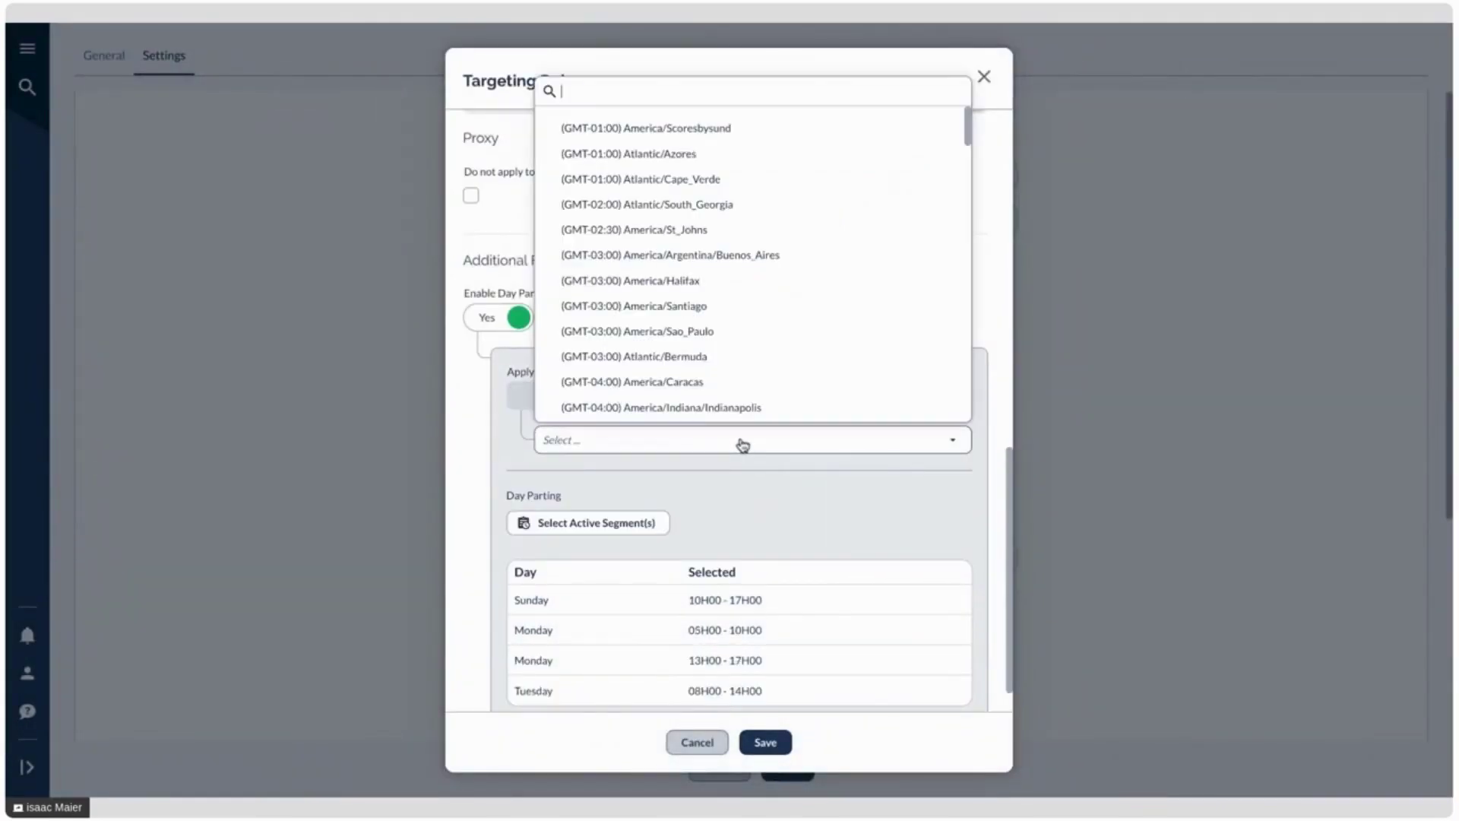
{"action": "left_click", "coordinate": [693, 231]}
{"action": "scroll", "coordinate": [646, 593], "scroll_direction": "down", "scroll_amount": 1}
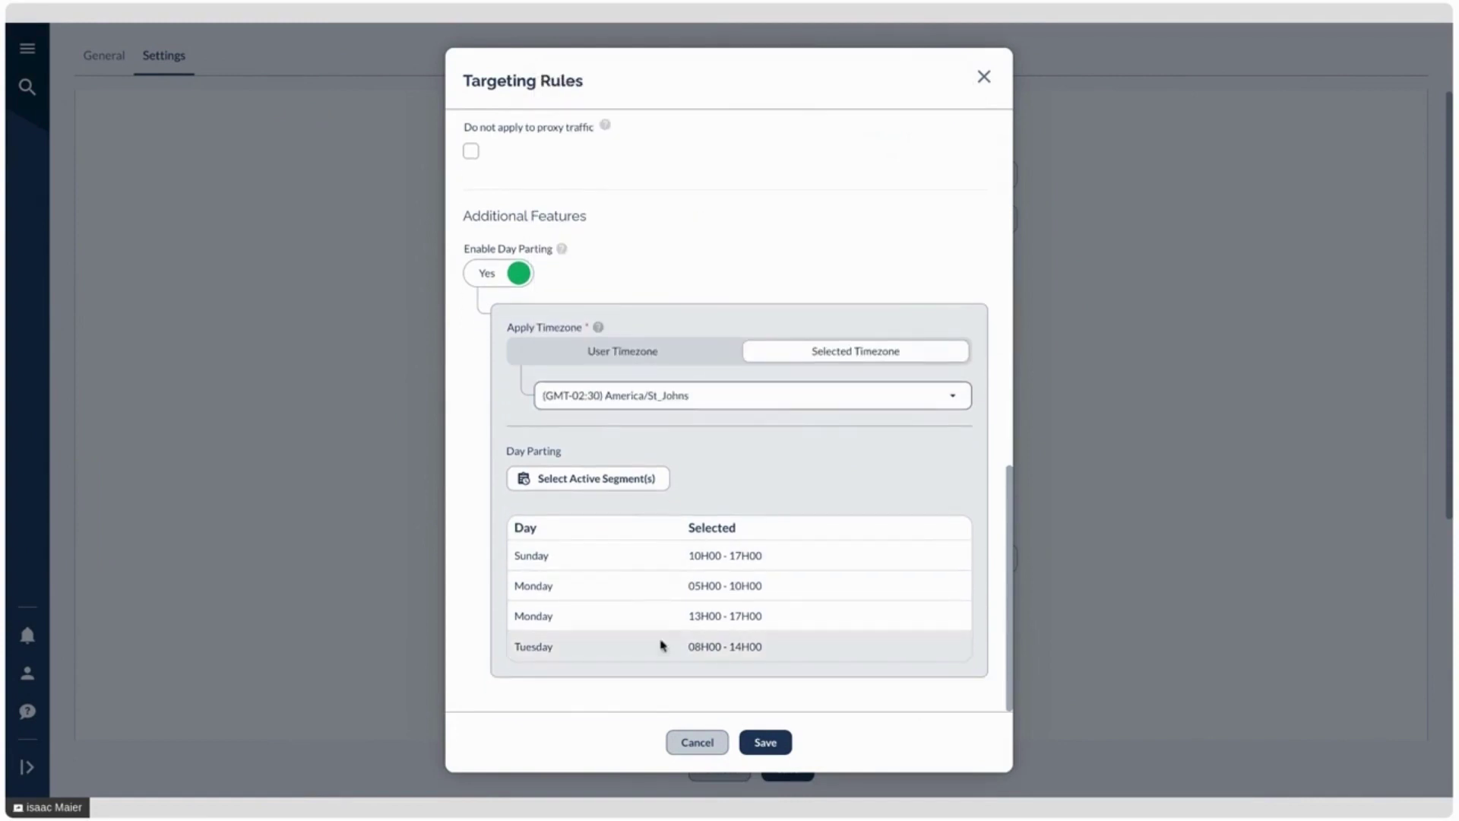
{"action": "left_click", "coordinate": [693, 741]}
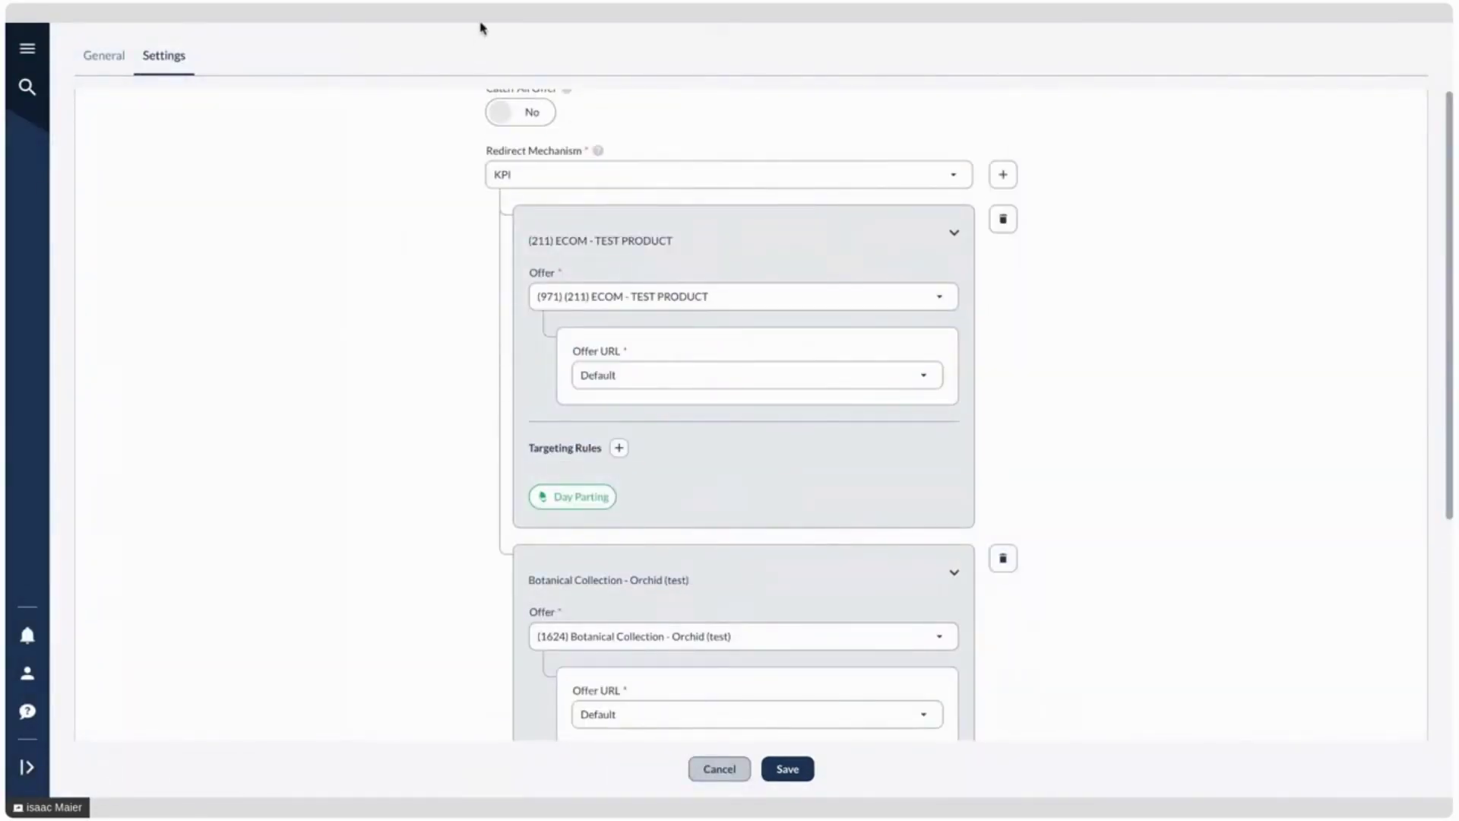
- Leave the smart link editing page and open the Smart Link performance report
{"action": "scroll", "coordinate": [453, 87], "scroll_direction": "up", "scroll_amount": 2}
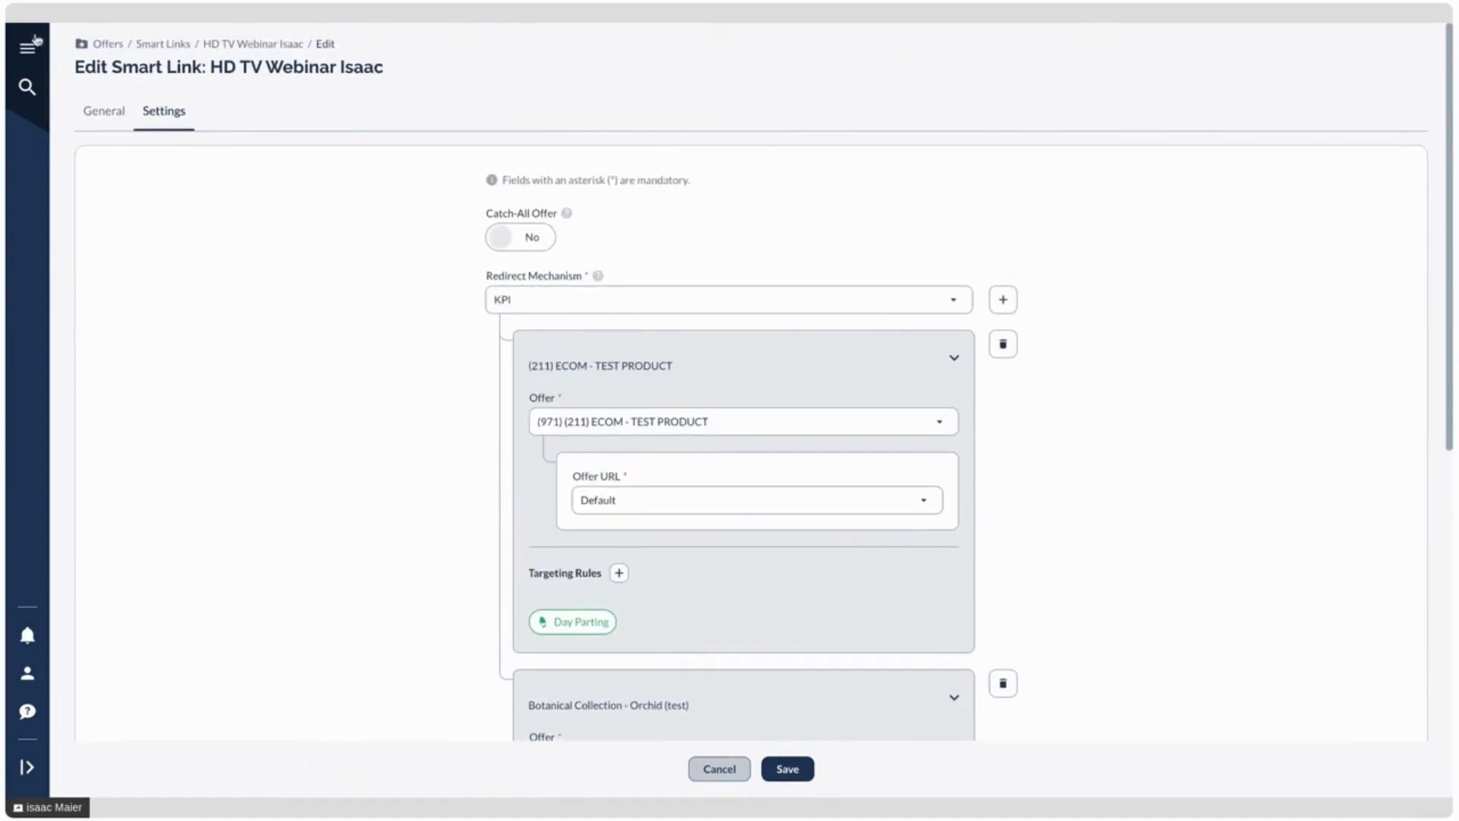
{"action": "left_click", "coordinate": [32, 51]}
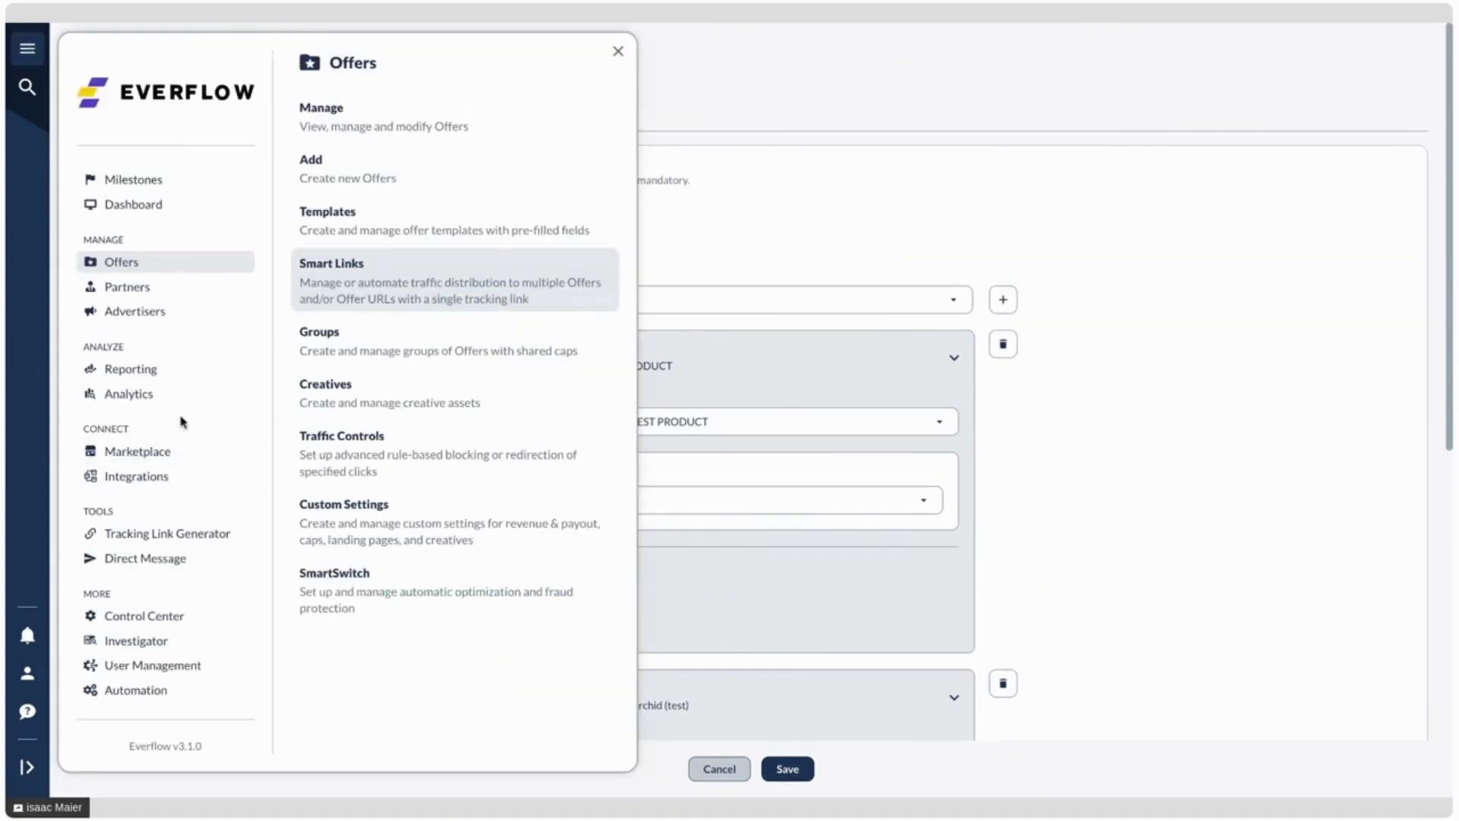
{"action": "left_click", "coordinate": [181, 376]}
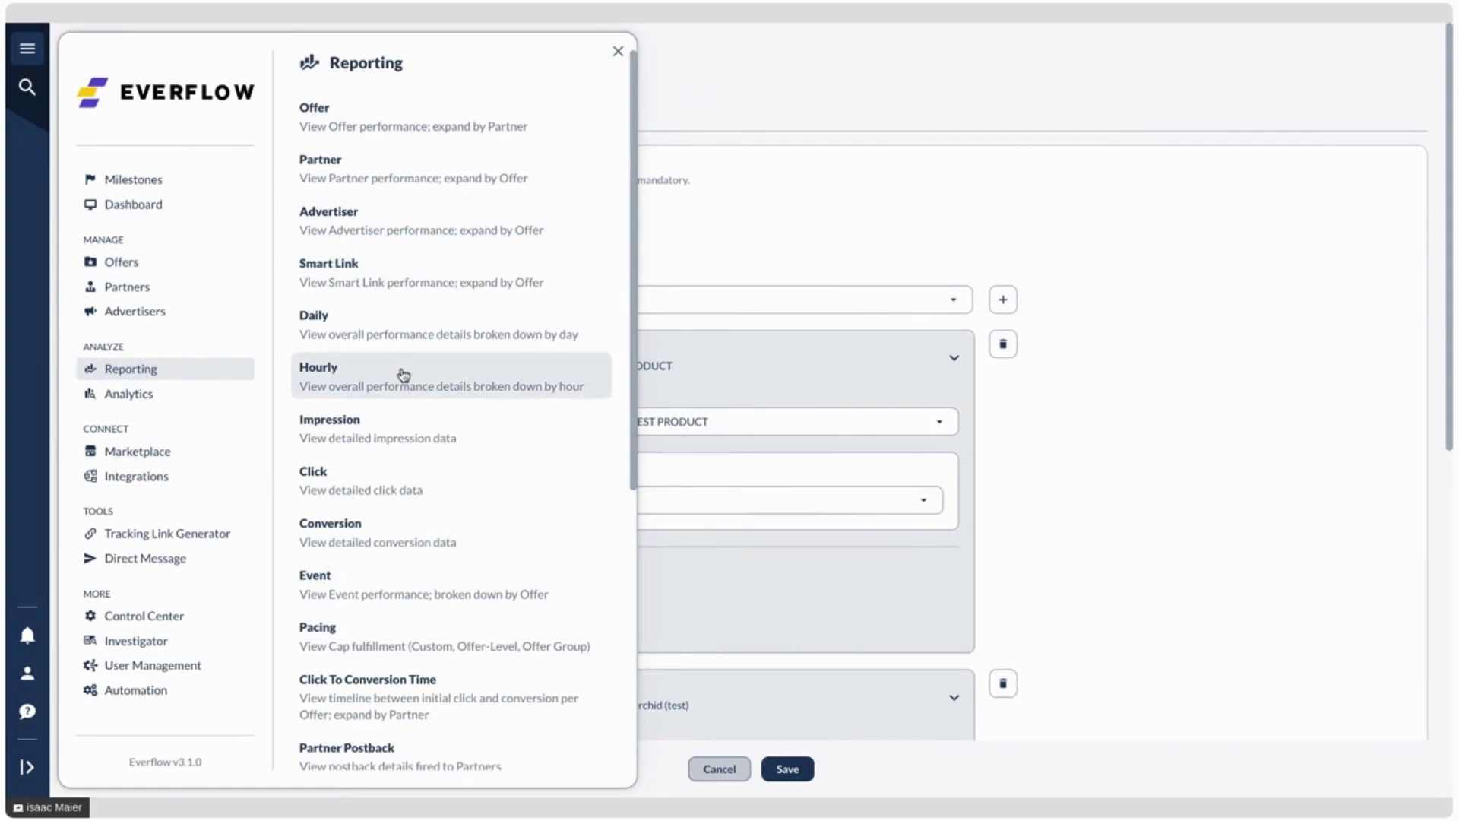
{"action": "scroll", "coordinate": [403, 374], "scroll_direction": "down", "scroll_amount": 1}
{"action": "left_click", "coordinate": [488, 253]}
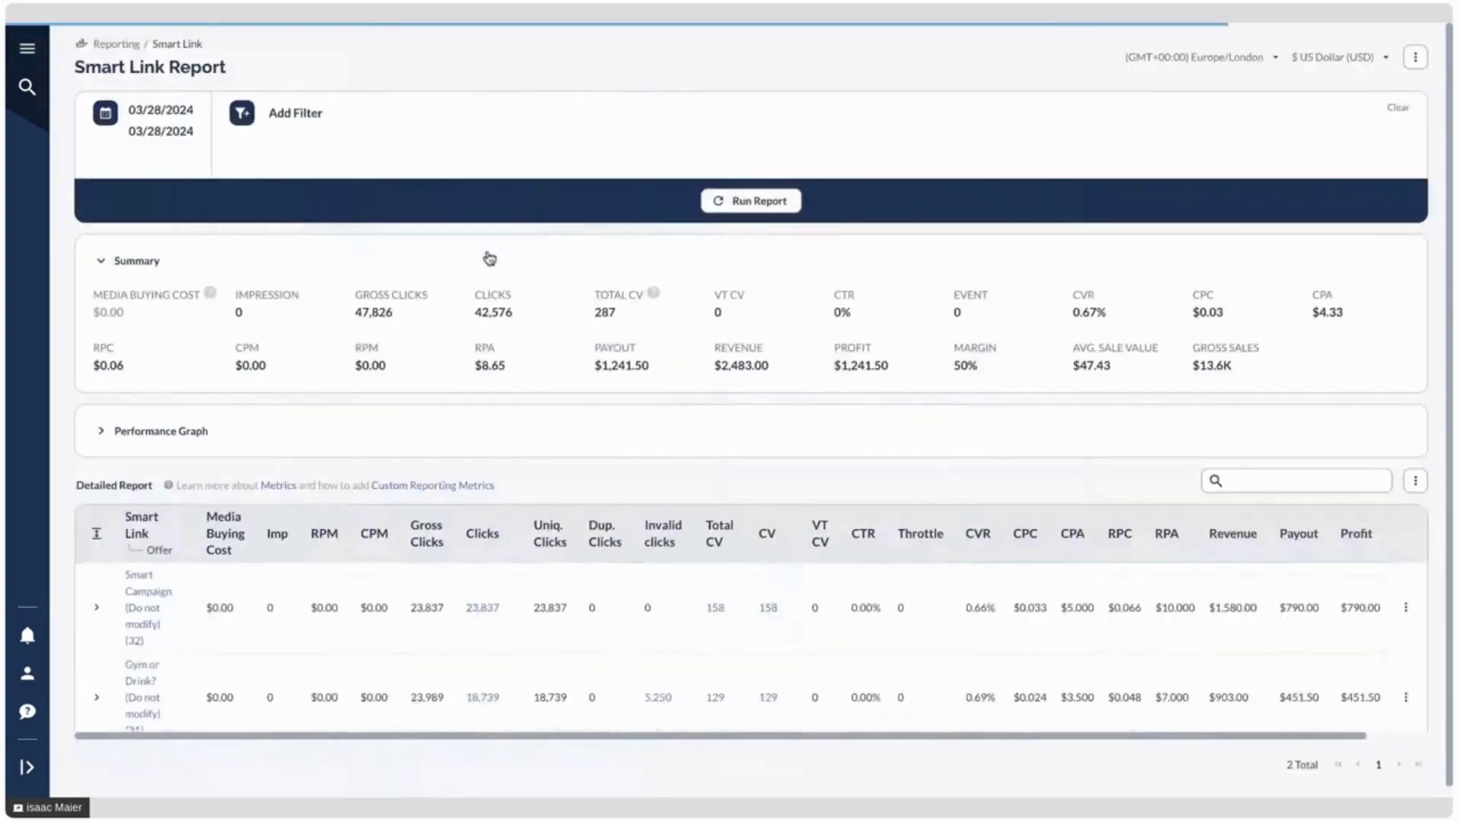
- Run the Smart Link report for the date range 03/01/2024 to 03/28/2024
{"action": "scroll", "coordinate": [801, 357], "scroll_direction": "down", "scroll_amount": 1}
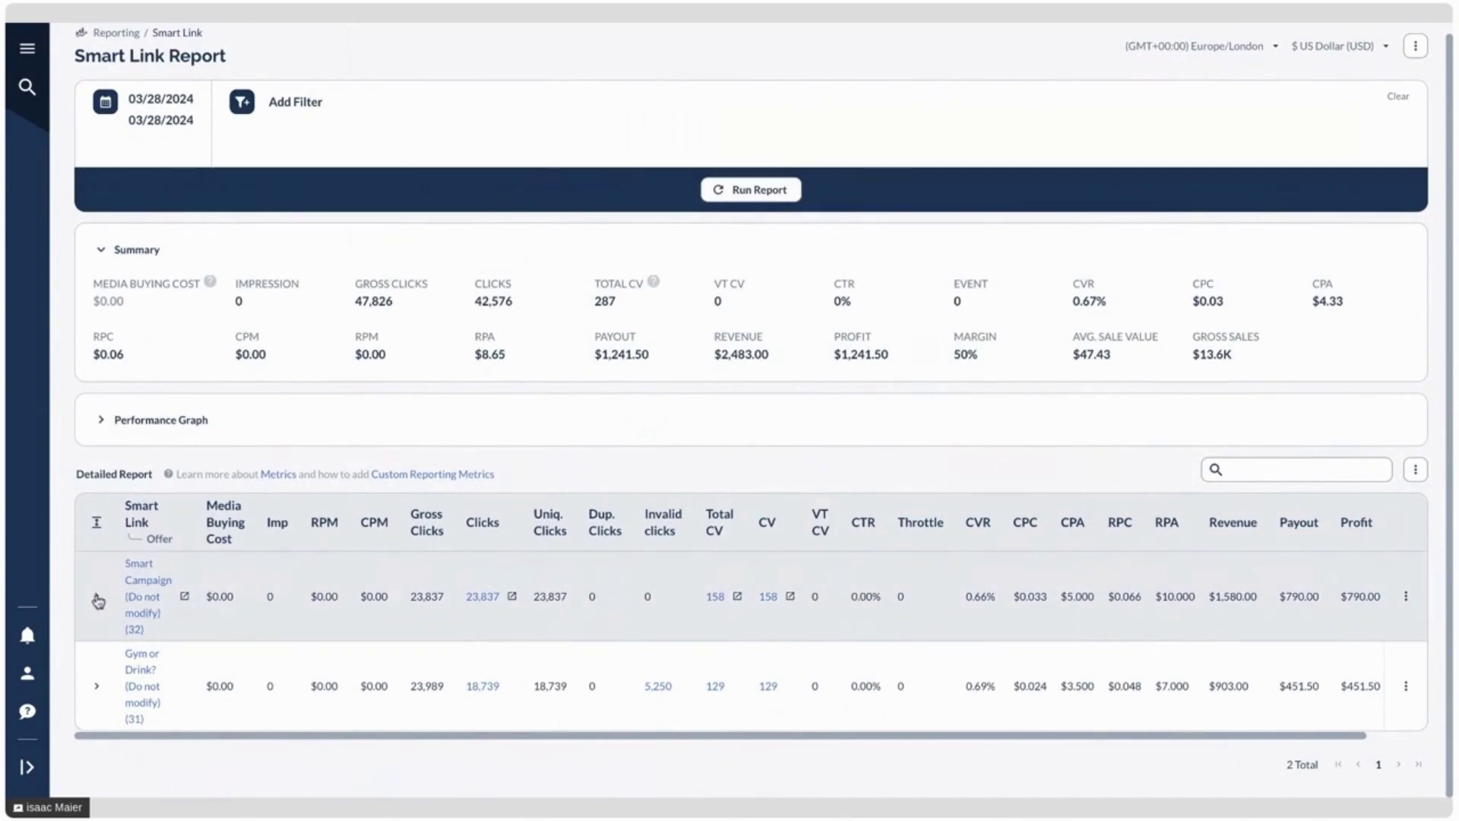
{"action": "left_click", "coordinate": [170, 135]}
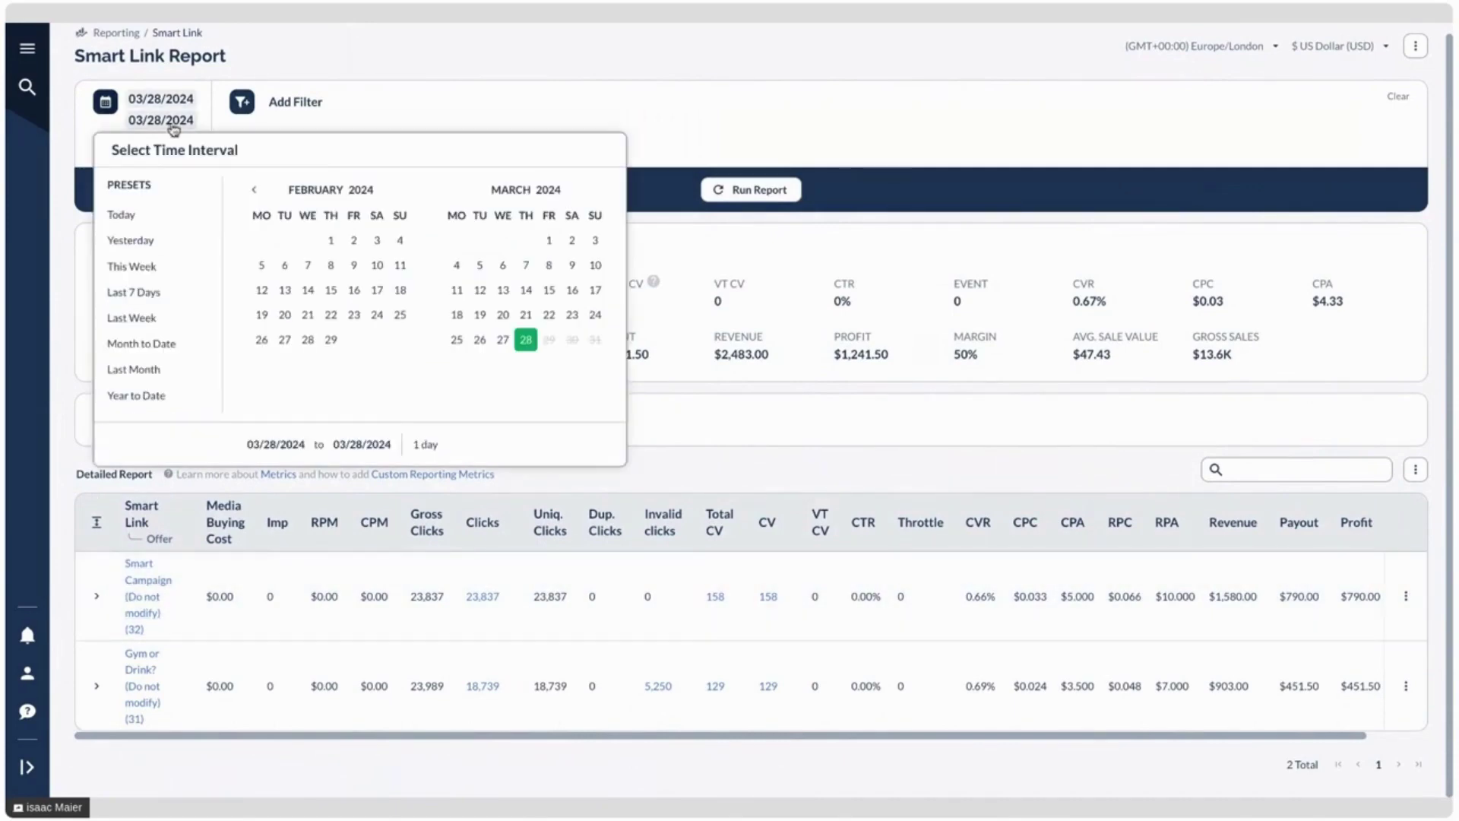
{"action": "left_click", "coordinate": [557, 242]}
{"action": "left_click", "coordinate": [756, 190]}
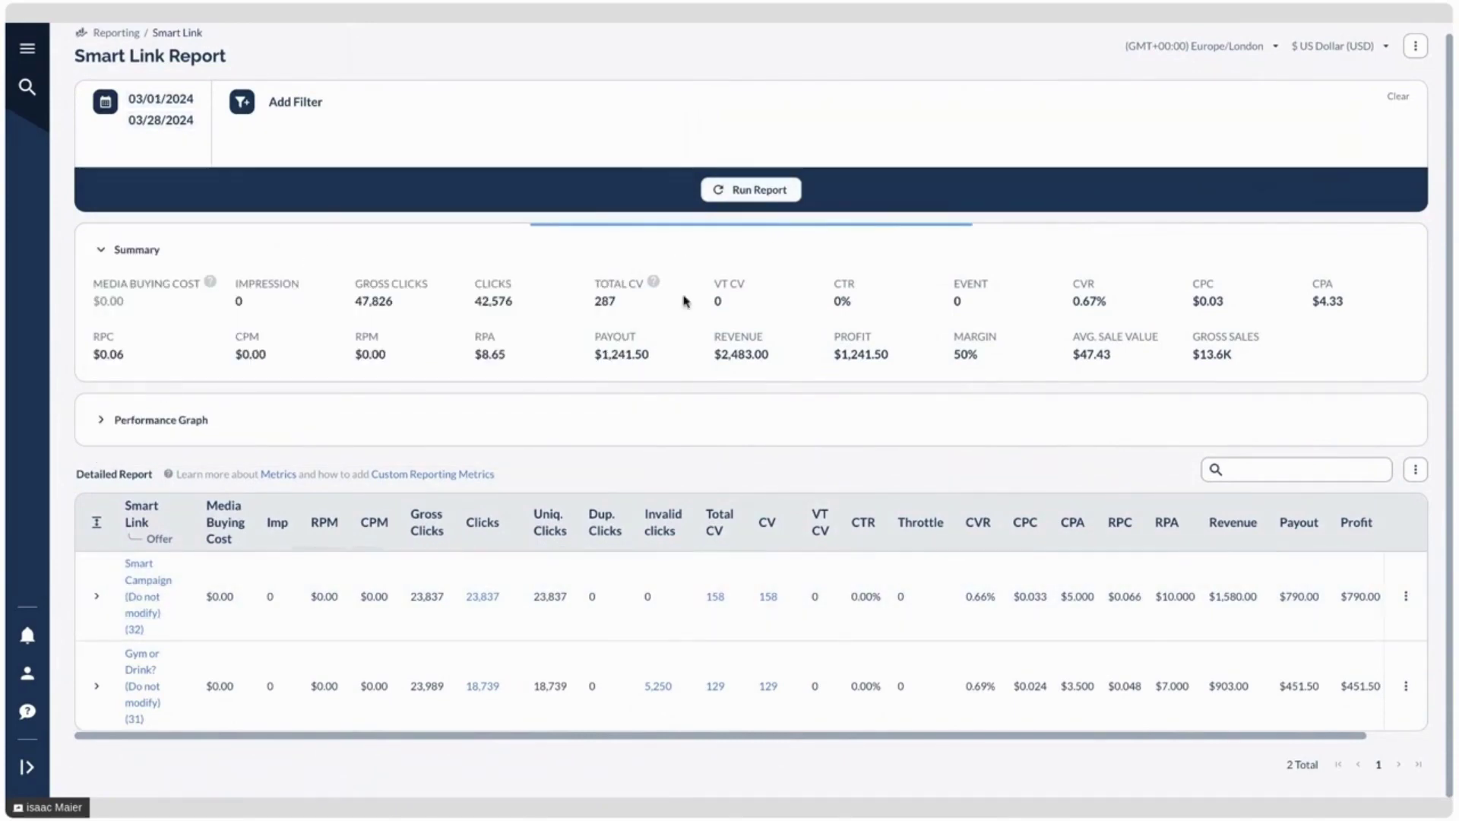
{"action": "scroll", "coordinate": [603, 490], "scroll_direction": "down", "scroll_amount": 2}
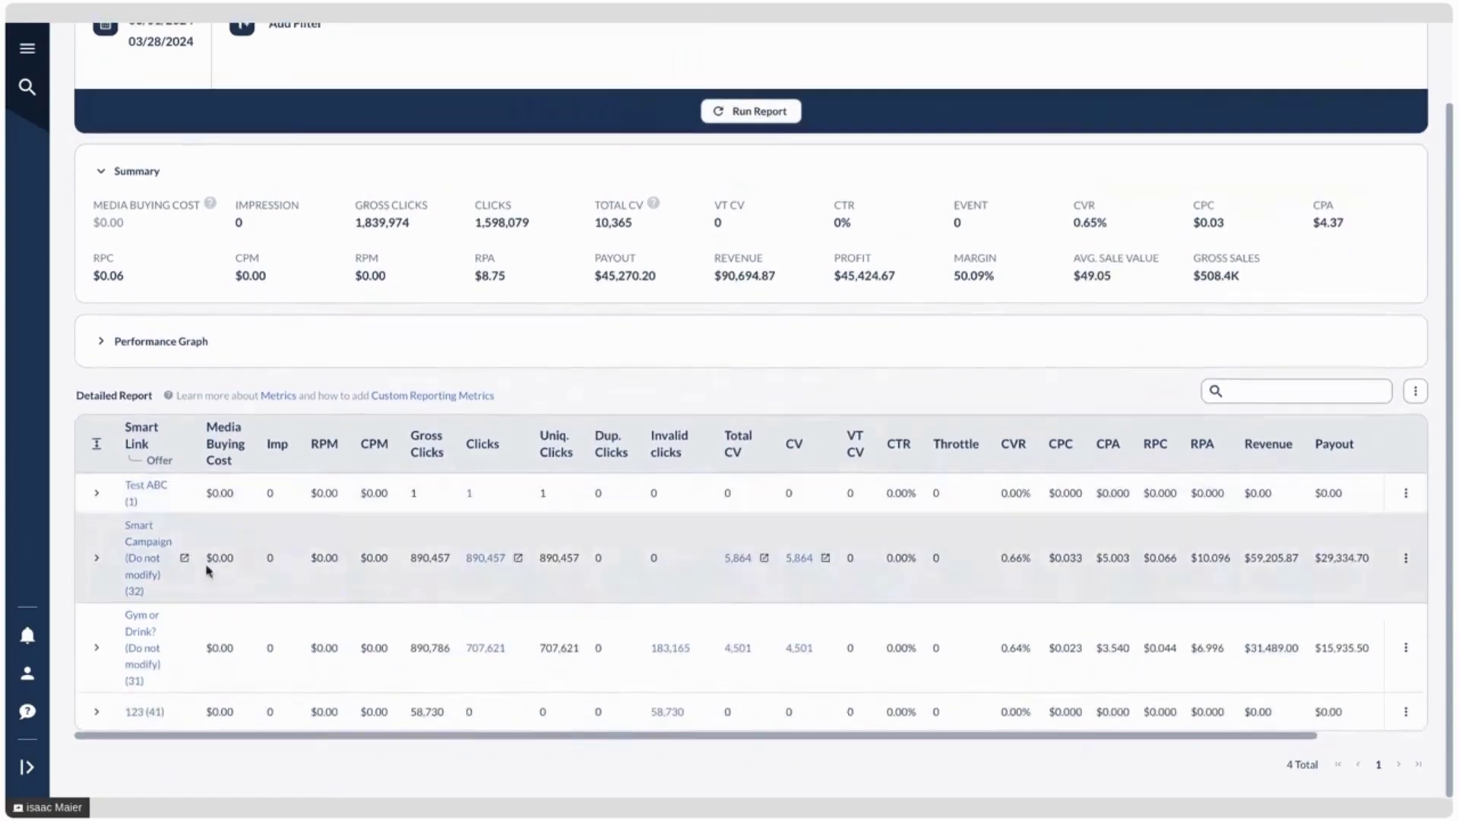
- Expand the Test ABC and Smart Campaign smart links by offer and examine each offer's clicks, conversions, revenue and payout
{"action": "left_click", "coordinate": [98, 494]}
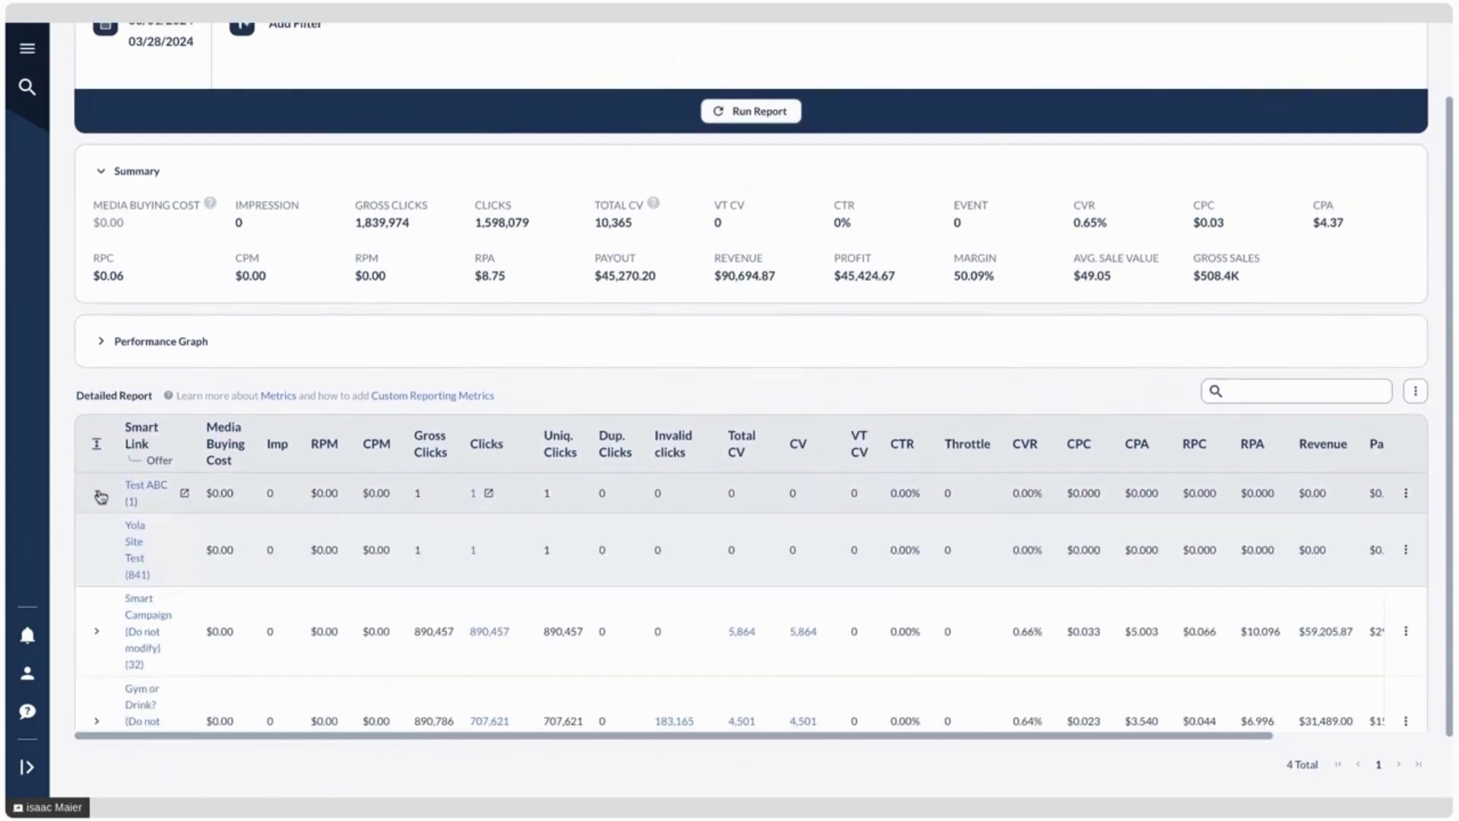
{"action": "left_click", "coordinate": [96, 630]}
{"action": "scroll", "coordinate": [97, 619], "scroll_direction": "down", "scroll_amount": 4}
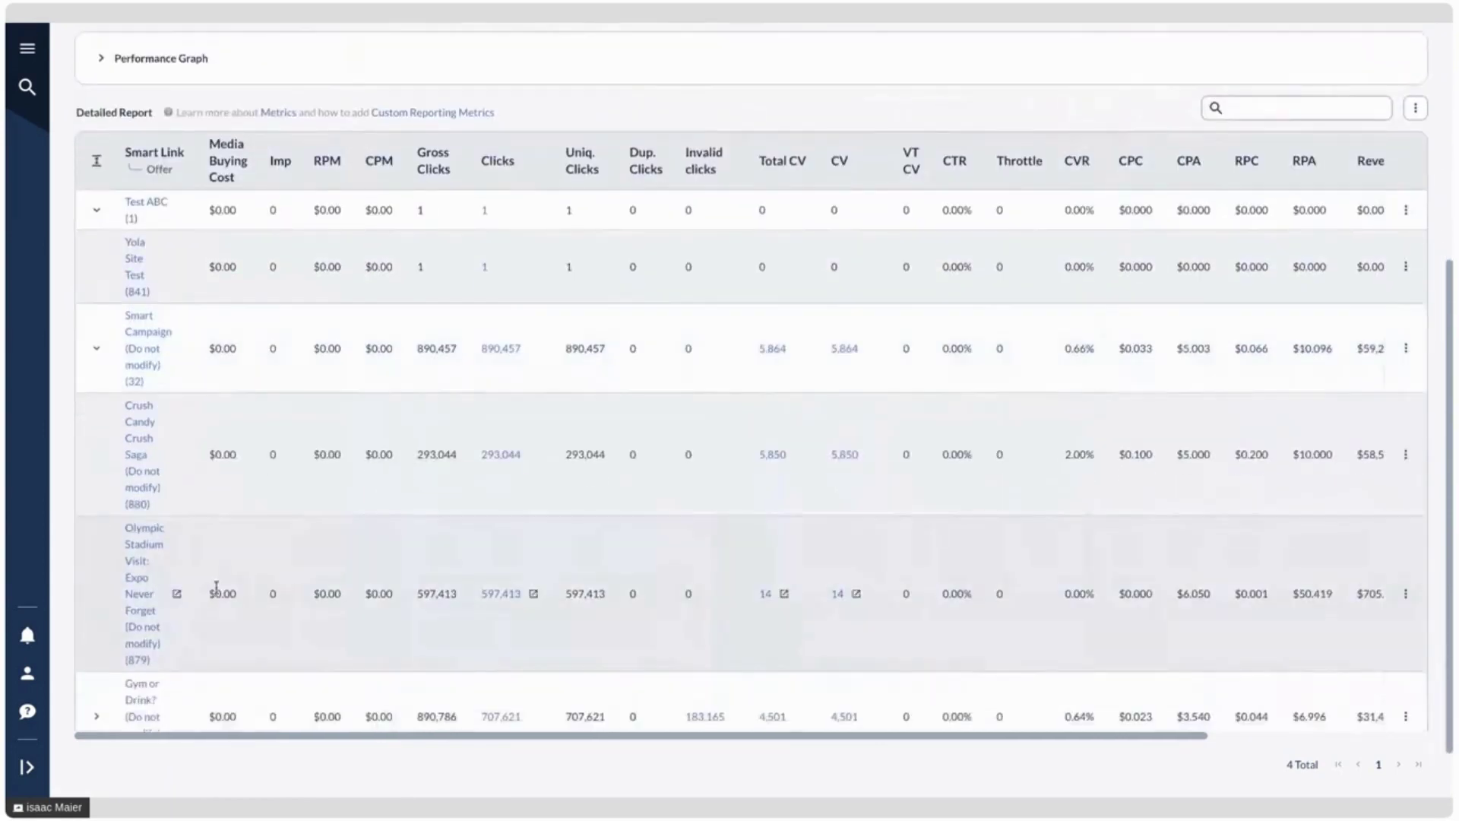
{"action": "scroll", "coordinate": [190, 569], "scroll_direction": "down", "scroll_amount": 1}
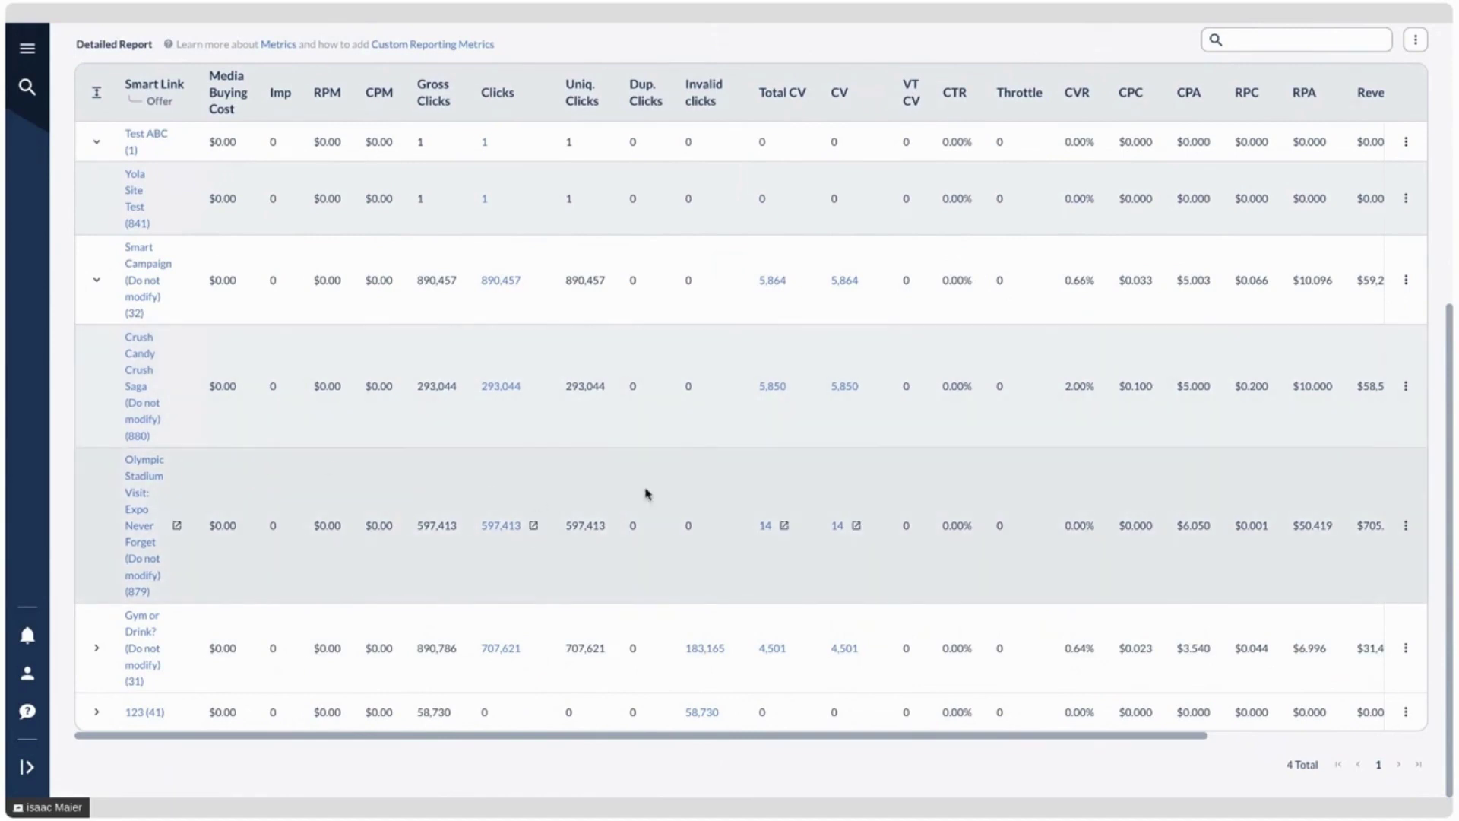
{"action": "scroll", "coordinate": [646, 493], "scroll_direction": "right", "scroll_amount": 4}
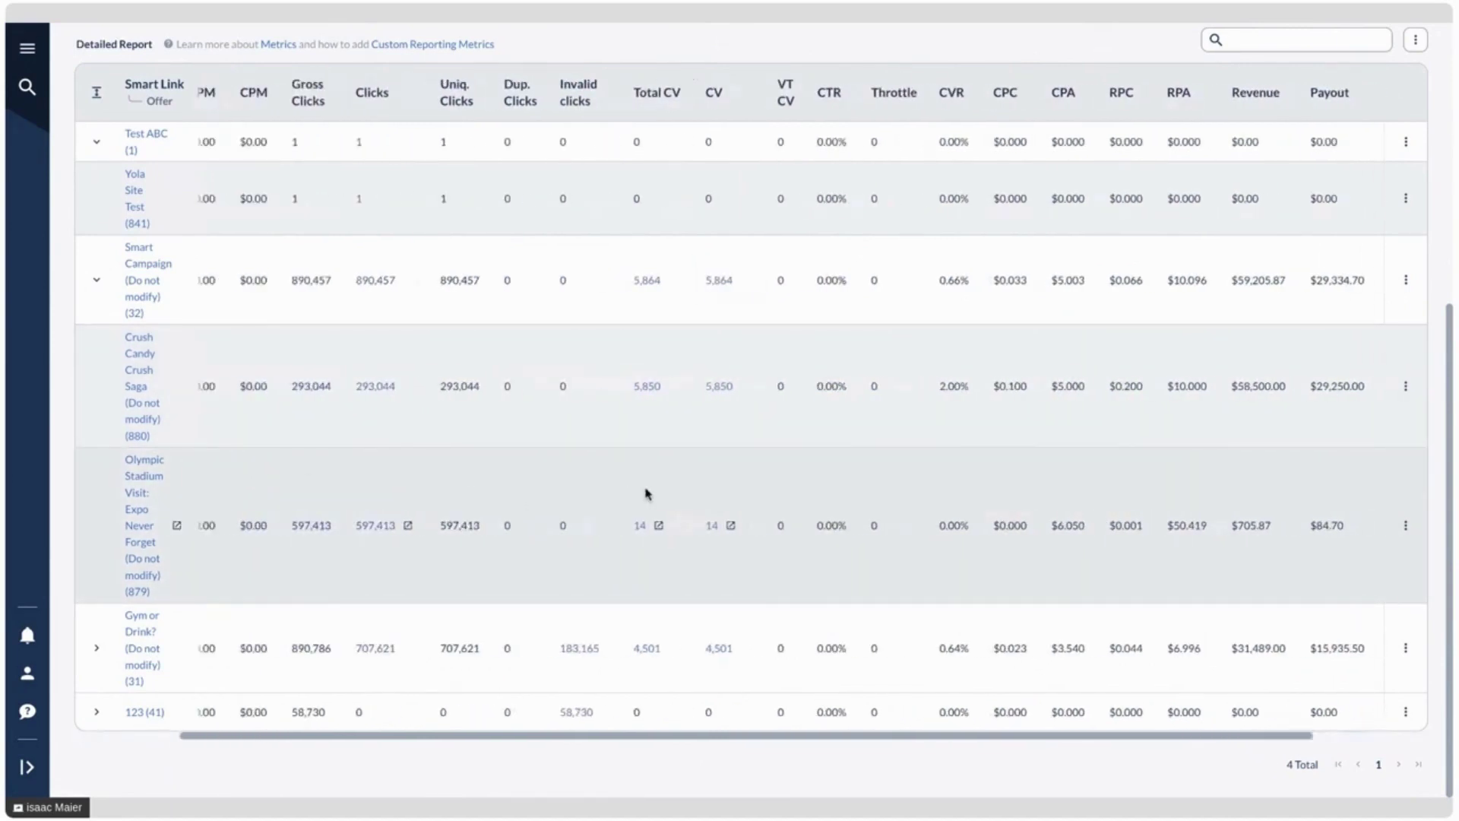
{"action": "scroll", "coordinate": [646, 494], "scroll_direction": "left", "scroll_amount": 4}
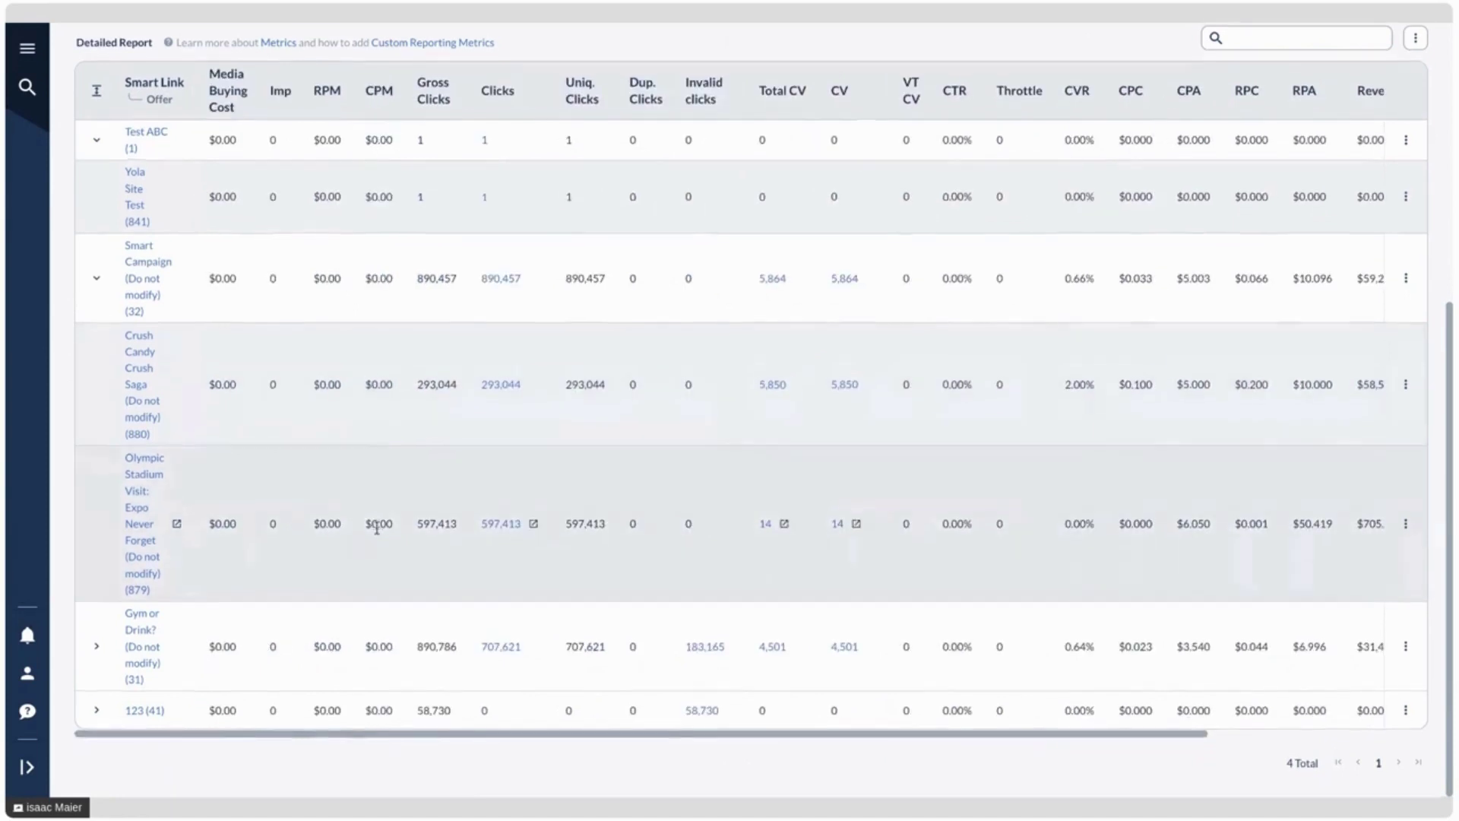
- Expand the Gym or Drink? and 123 smart links and review the performance of their individual offers
{"action": "left_click", "coordinate": [98, 651]}
{"action": "scroll", "coordinate": [127, 676], "scroll_direction": "down", "scroll_amount": 5}
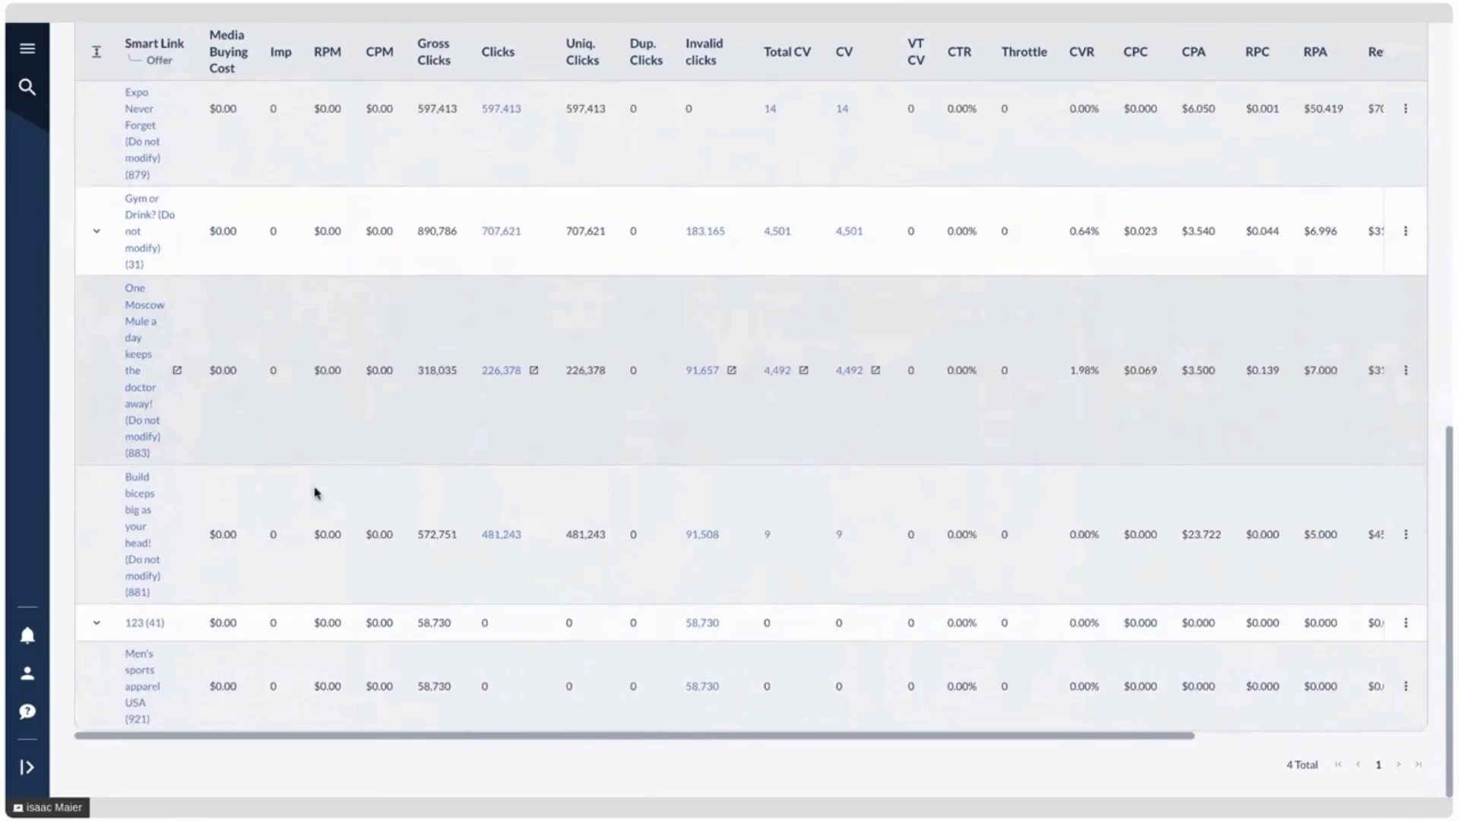
{"action": "scroll", "coordinate": [317, 493], "scroll_direction": "up", "scroll_amount": 5}
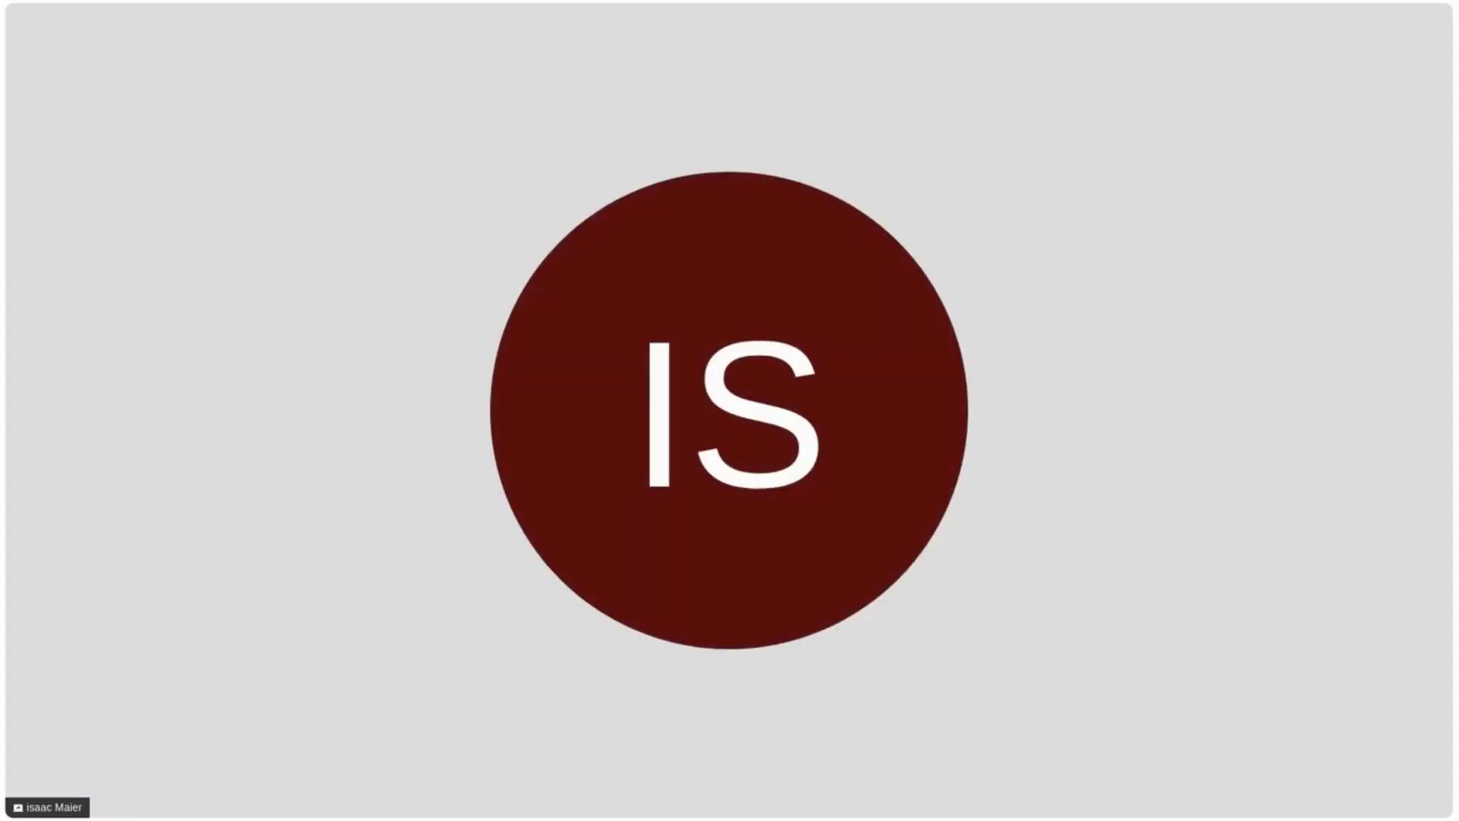